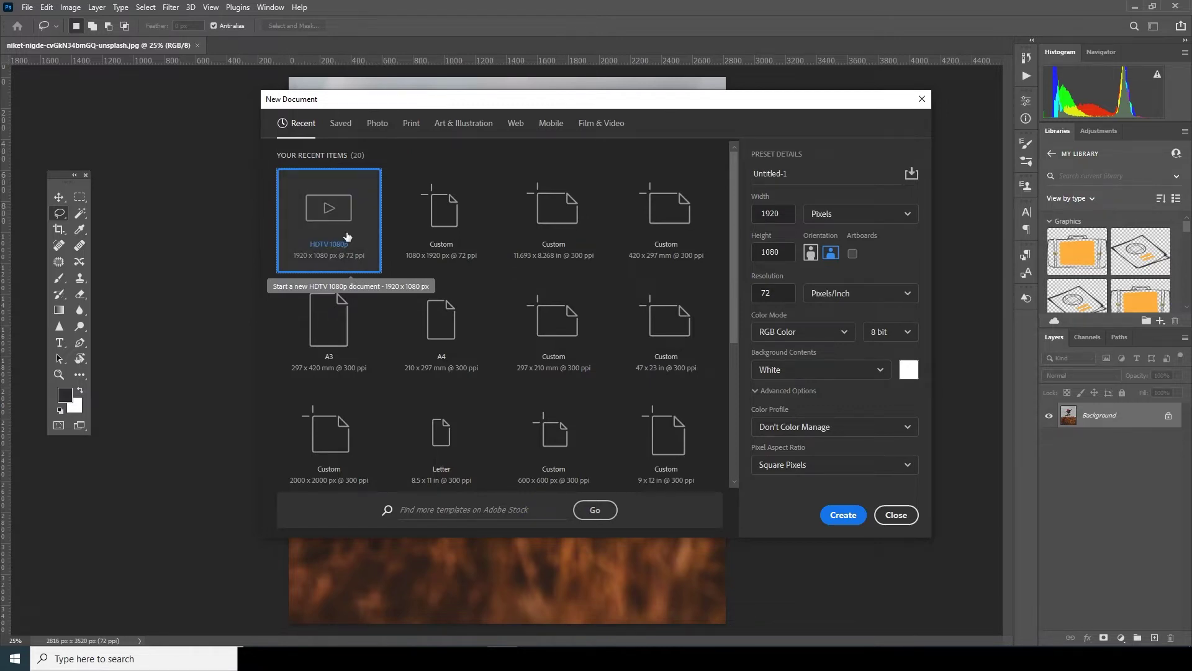
Create a new HDTV 1080p document of 1920 by 1080 pixels at 72 ppi with a white background.
{"action": "left_click", "coordinate": [752, 215]}
{"action": "left_click", "coordinate": [783, 250]}
{"action": "left_click", "coordinate": [846, 523]}
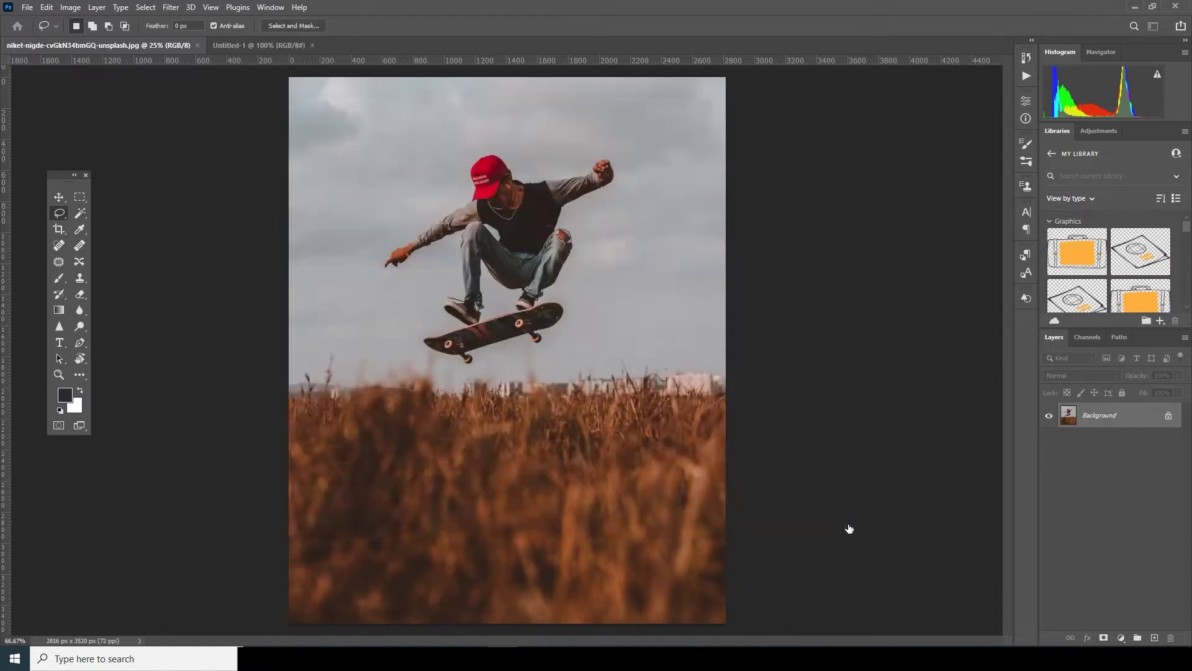
Copy the skateboarder photo into the new document as a layer with the Move tool.
{"action": "left_click", "coordinate": [72, 46]}
{"action": "key", "text": "v"}
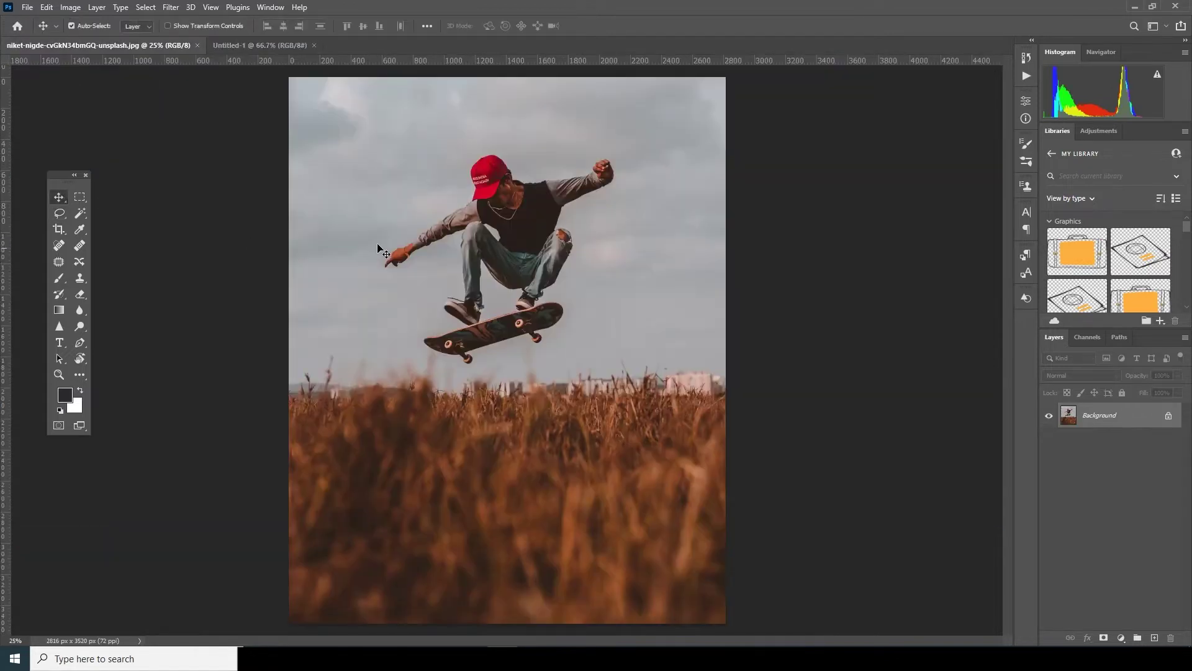
{"action": "left_click_drag", "start_coordinate": [261, 50], "coordinate": [438, 255]}
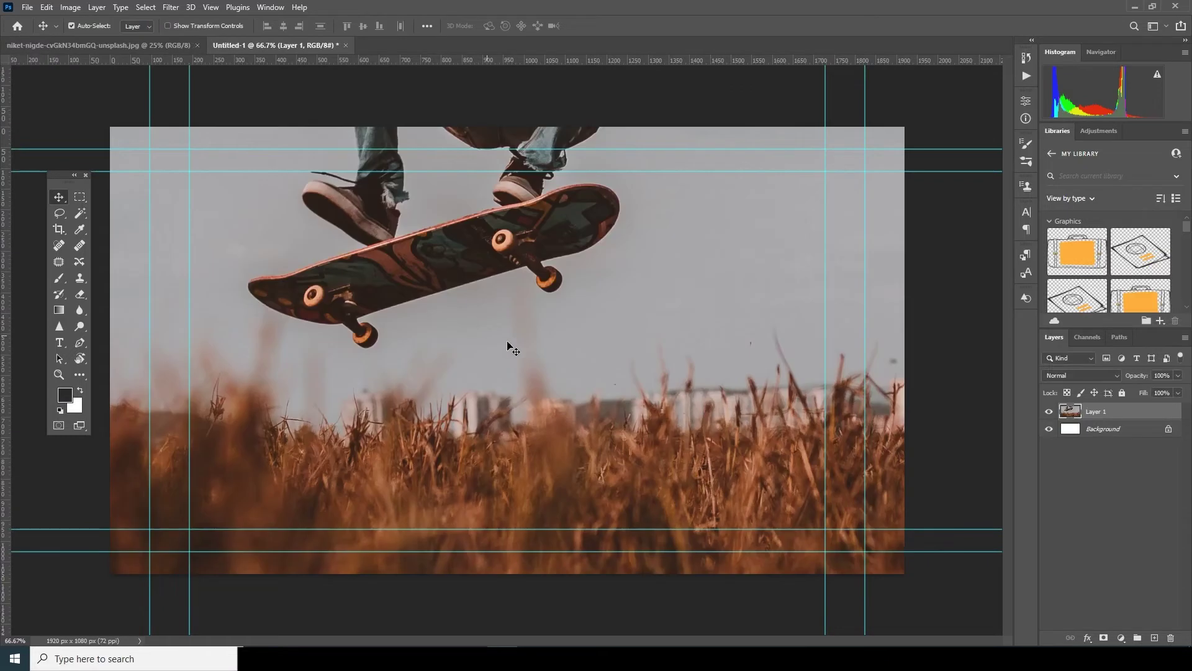
Convert Layer 1 with the skateboarder photo to a Smart Object.
{"action": "key", "text": "ctrl+minus"}
{"action": "key", "text": "ctrl+minus"}
{"action": "key", "text": "ctrl+minus"}
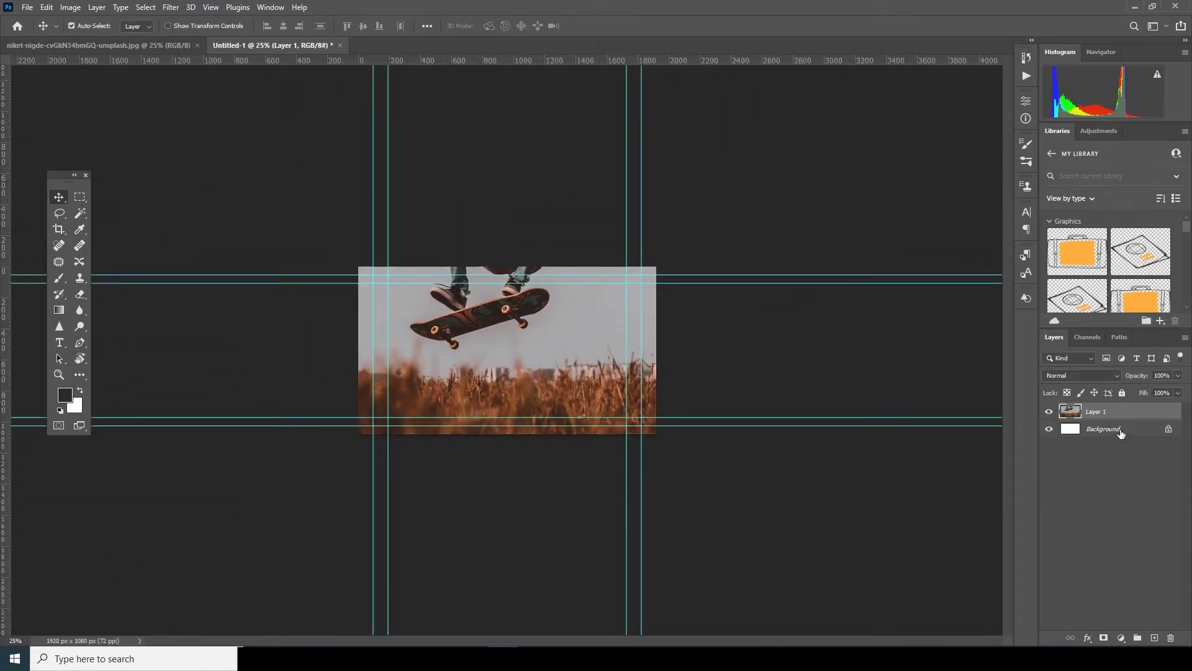
{"action": "right_click", "coordinate": [1097, 414]}
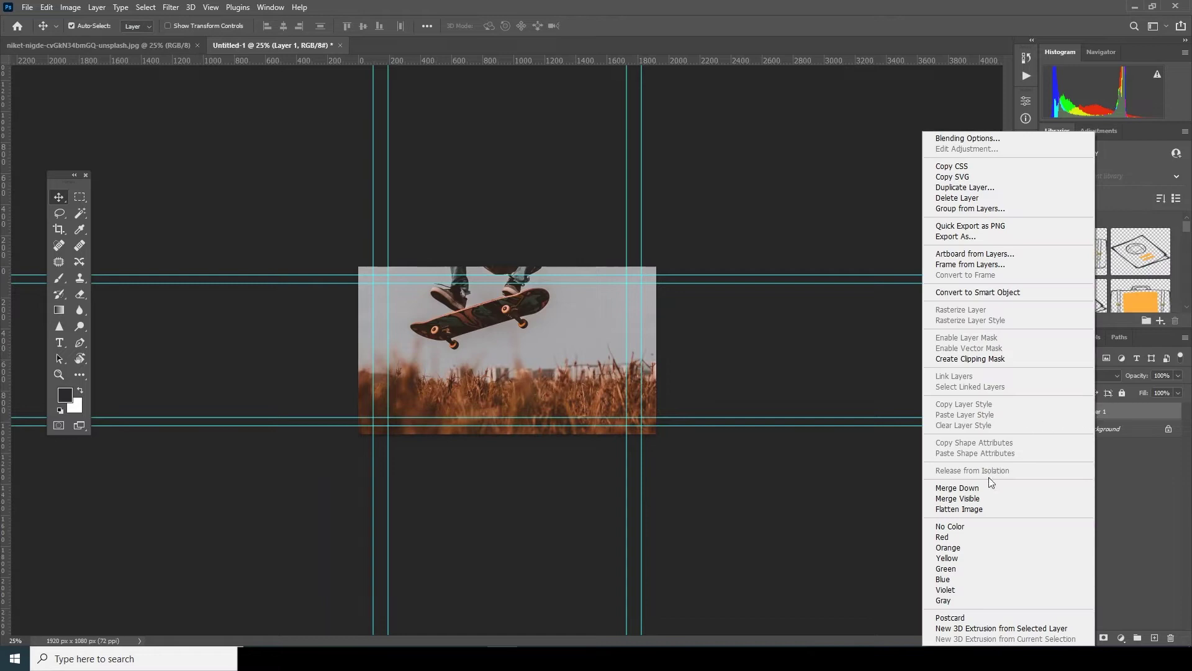
{"action": "left_click", "coordinate": [973, 291]}
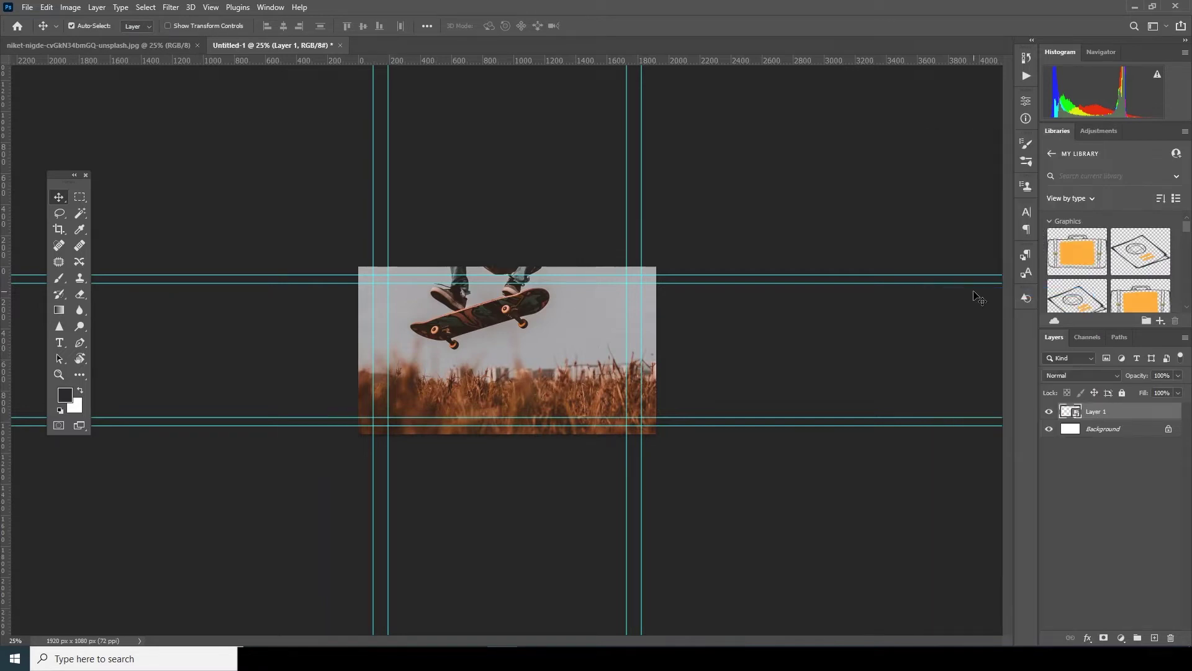
Scale the photo proportionally to 38.78% and place it near the canvas's middle with its upper edge on the canvas edge.
{"action": "key", "text": "ctrl+minus"}
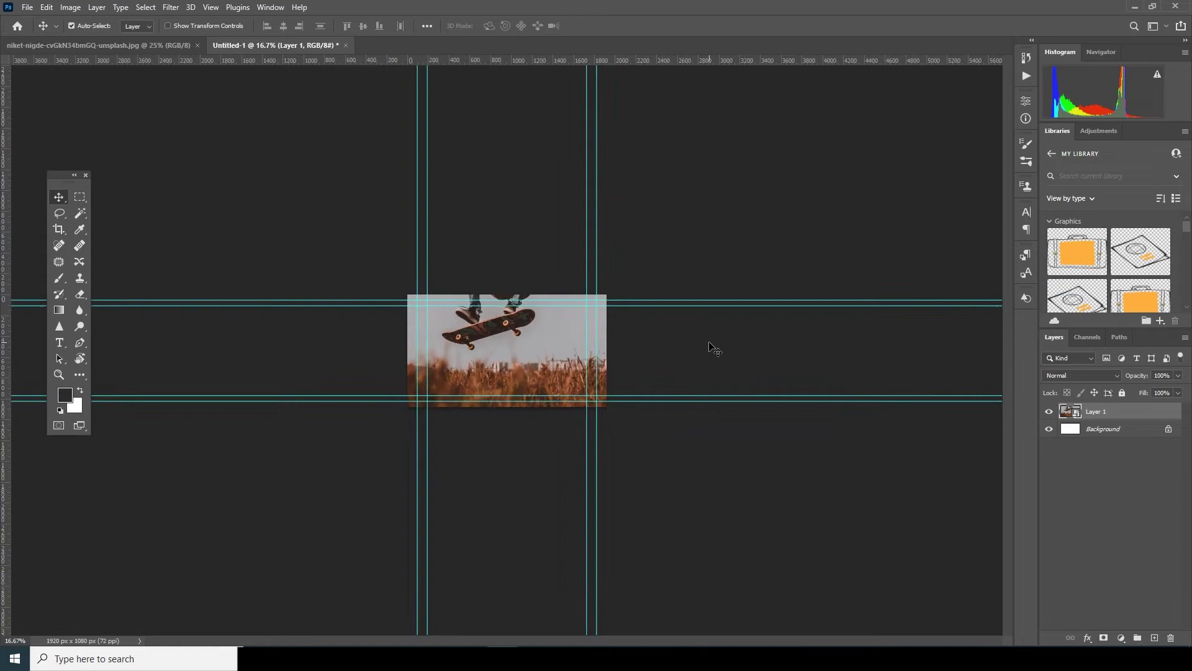
{"action": "key", "text": "ctrl+t"}
{"action": "left_click_drag", "start_coordinate": [646, 160], "coordinate": [578, 288]}
{"action": "key", "text": "ctrl+plus"}
{"action": "key", "text": "ctrl+plus"}
{"action": "key", "text": "ctrl+plus"}
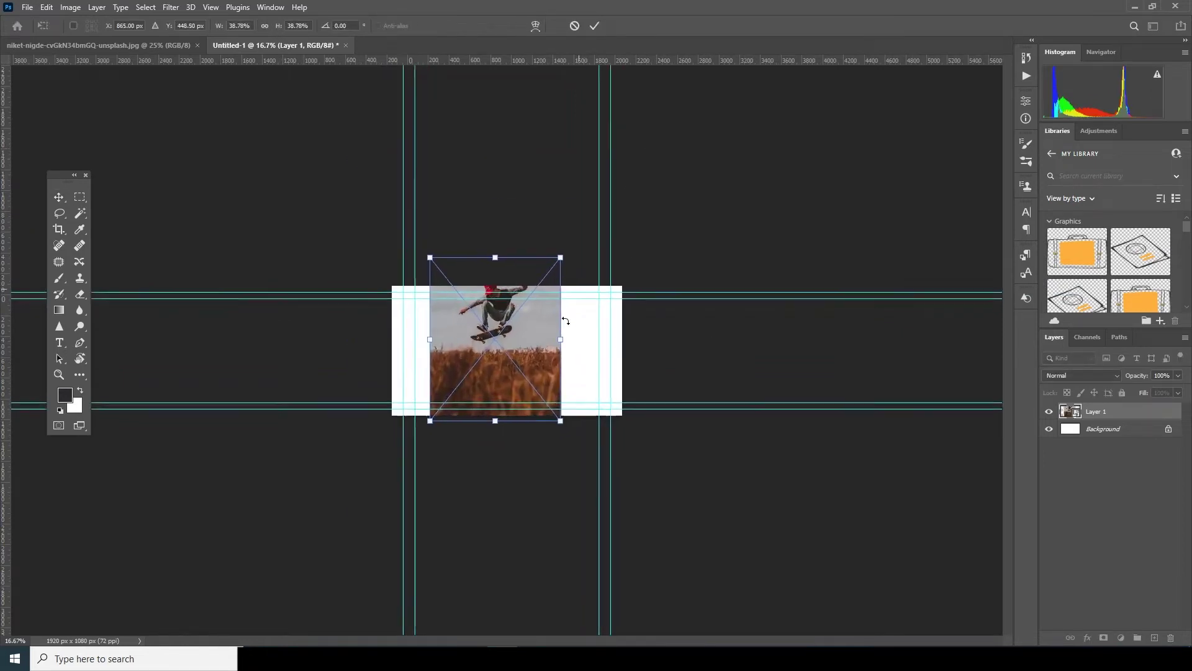
{"action": "left_click_drag", "start_coordinate": [553, 355], "coordinate": [549, 376]}
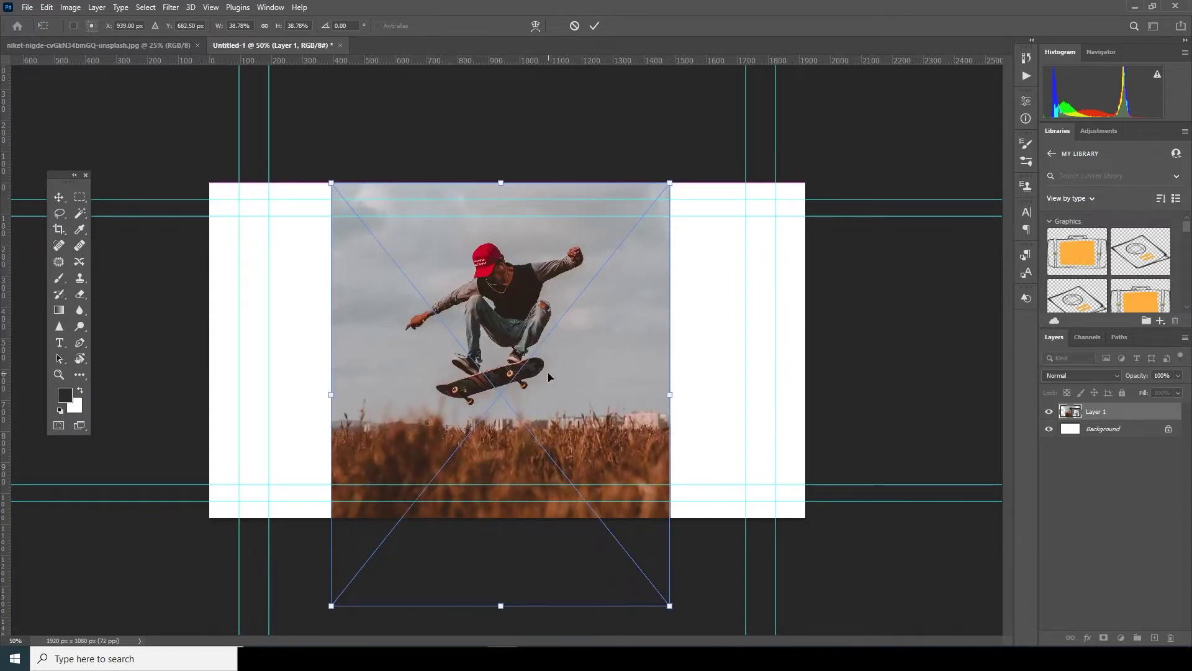
{"action": "key", "text": "Return"}
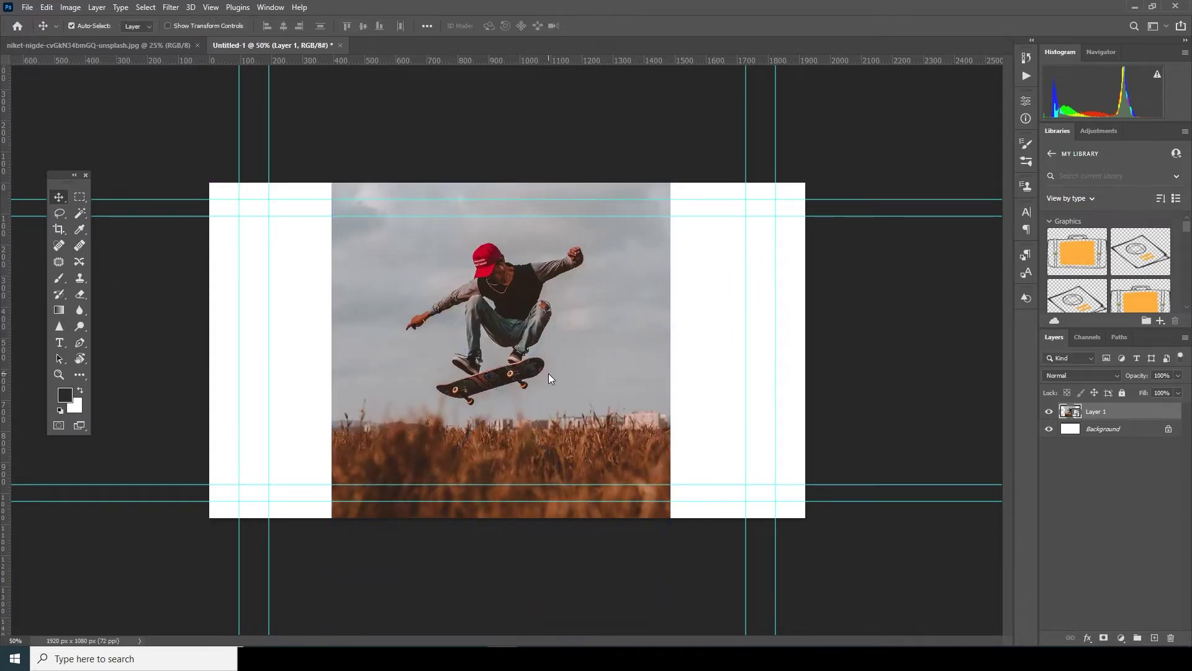
Start a Pen tool path around the skater, tracing the outline along the shoe and lower jeans leg.
{"action": "key", "text": "ctrl+plus"}
{"action": "key", "text": "ctrl+plus"}
{"action": "key", "text": "ctrl+plus"}
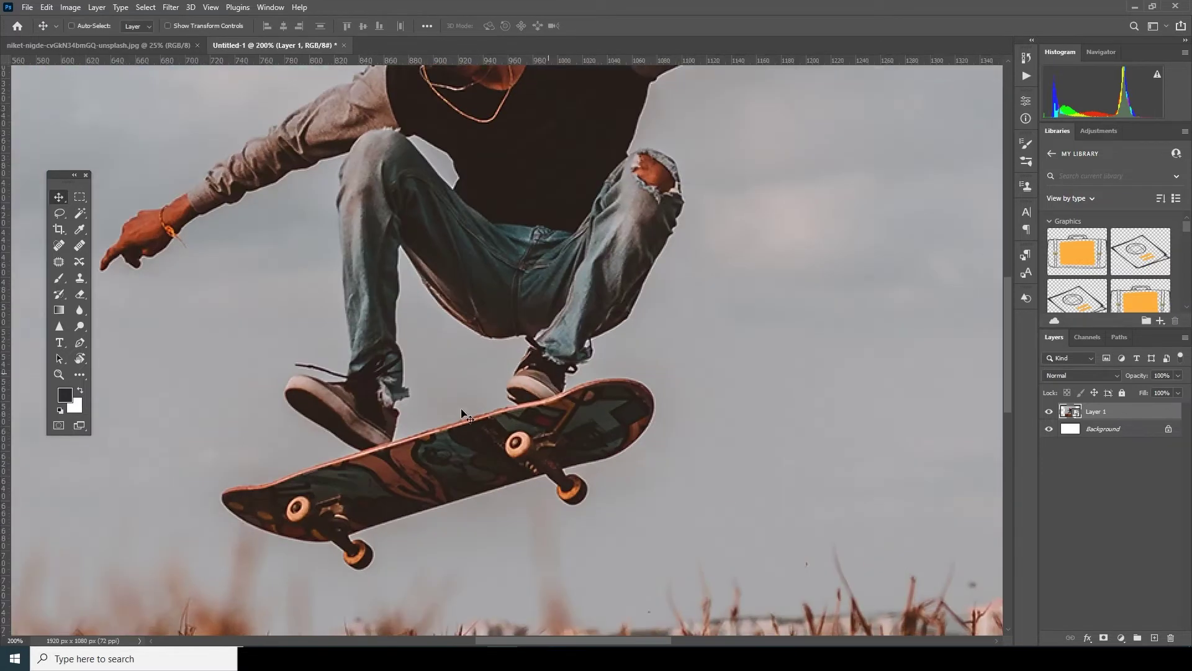
{"action": "key", "text": "ctrl+minus"}
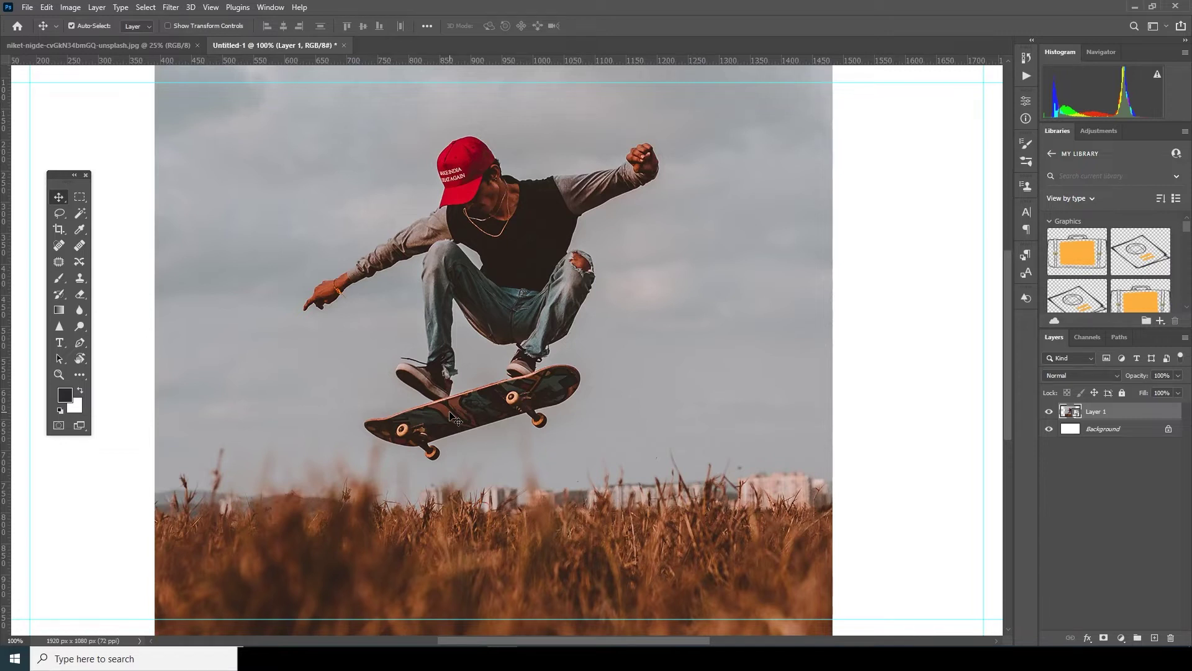
{"action": "key", "text": "p"}
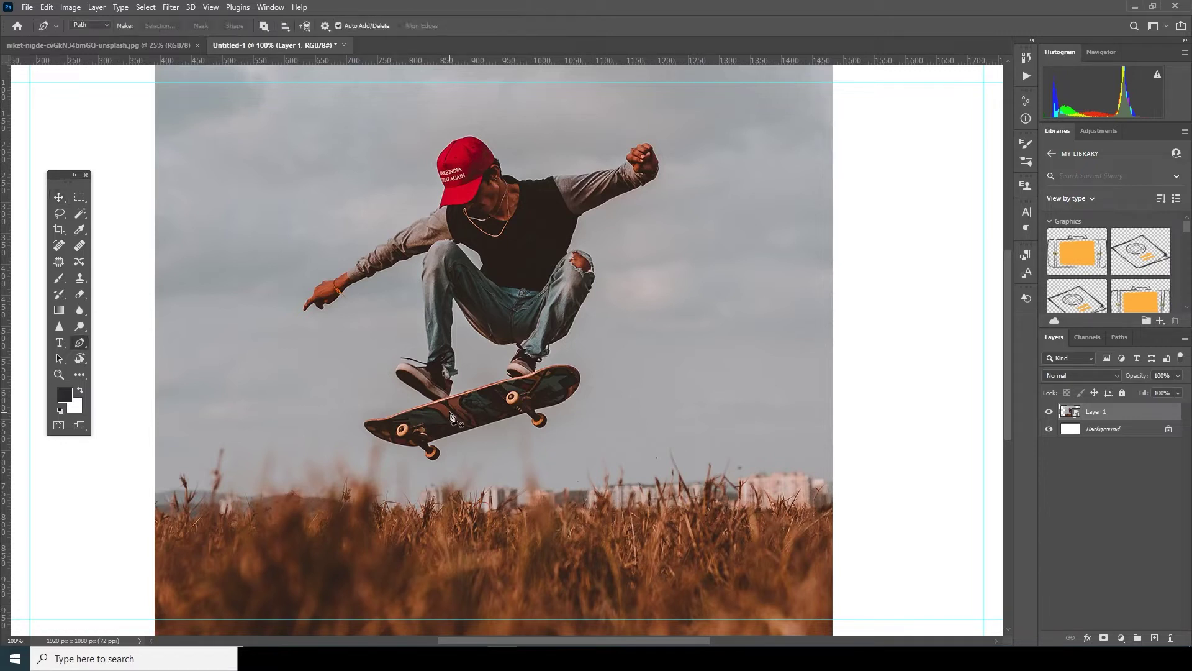
{"action": "key", "text": "ctrl+plus"}
{"action": "key", "text": "ctrl+plus"}
{"action": "key", "text": "ctrl+plus"}
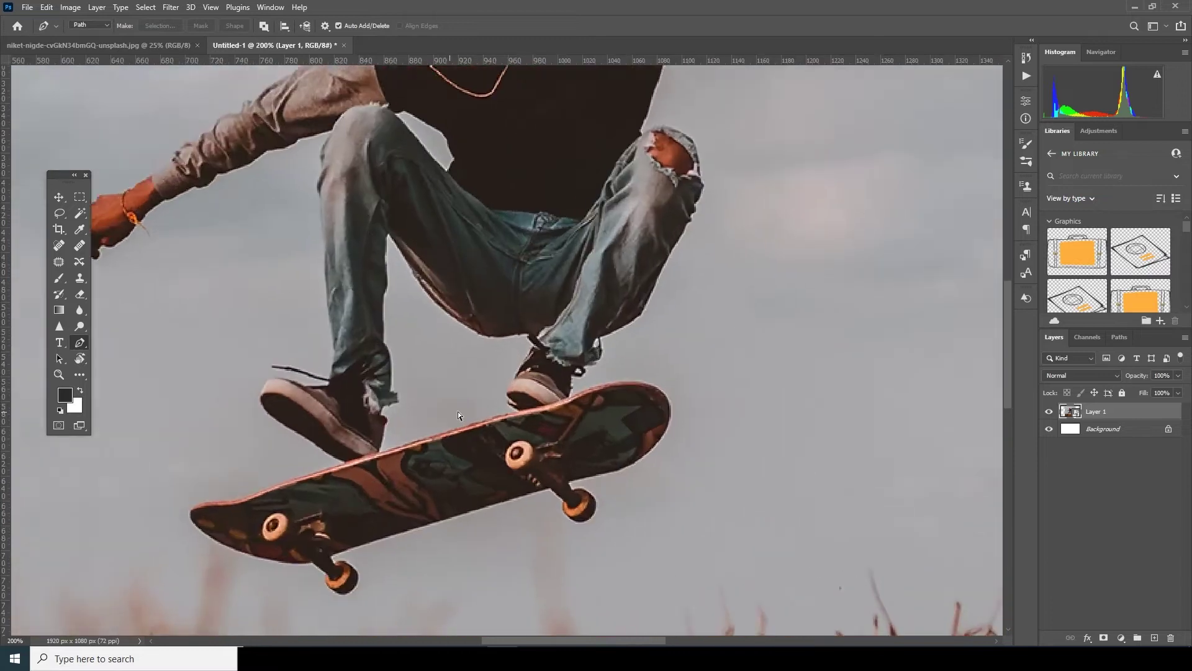
{"action": "left_click_drag", "start_coordinate": [466, 321], "coordinate": [807, 102]}
{"action": "left_click_drag", "start_coordinate": [619, 200], "coordinate": [409, 241]}
{"action": "key", "text": "ctrl+plus"}
{"action": "key", "text": "ctrl+plus"}
{"action": "left_click", "coordinate": [699, 311]}
{"action": "left_click_drag", "start_coordinate": [370, 185], "coordinate": [375, 169]}
{"action": "left_click_drag", "start_coordinate": [419, 151], "coordinate": [534, 134]}
{"action": "left_click_drag", "start_coordinate": [534, 134], "coordinate": [389, 253]}
{"action": "left_click", "coordinate": [490, 218]}
{"action": "left_click", "coordinate": [639, 165]}
{"action": "left_click", "coordinate": [643, 162]}
{"action": "left_click_drag", "start_coordinate": [596, 265], "coordinate": [569, 251]}
{"action": "mouse_move", "coordinate": [518, 216]}
{"action": "left_mouse_down"}
{"action": "mouse_move", "coordinate": [469, 176]}
{"action": "mouse_move", "coordinate": [530, 173]}
{"action": "left_mouse_up"}
{"action": "key", "text": "ctrl+plus"}
{"action": "left_click", "coordinate": [427, 98]}
{"action": "left_click", "coordinate": [574, 191]}
{"action": "left_click", "coordinate": [640, 196]}
{"action": "left_click", "coordinate": [684, 191]}
{"action": "key", "text": "ctrl+plus"}
{"action": "key", "text": "ctrl+plus"}
Continue the Pen path up the outer edge of the jeans to the knee and onto the underside of the sleeve.
{"action": "left_click_drag", "start_coordinate": [360, 307], "coordinate": [319, 302]}
{"action": "left_click", "coordinate": [221, 287]}
{"action": "left_click", "coordinate": [509, 336]}
{"action": "left_click_drag", "start_coordinate": [648, 376], "coordinate": [649, 372]}
{"action": "left_click_drag", "start_coordinate": [659, 177], "coordinate": [658, 118]}
{"action": "left_click_drag", "start_coordinate": [504, 287], "coordinate": [504, 243]}
{"action": "left_click_drag", "start_coordinate": [492, 354], "coordinate": [479, 176]}
{"action": "left_click", "coordinate": [477, 568]}
{"action": "left_click_drag", "start_coordinate": [497, 420], "coordinate": [502, 334]}
{"action": "left_click_drag", "start_coordinate": [497, 311], "coordinate": [497, 281]}
{"action": "key", "text": "ctrl+minus"}
{"action": "key", "text": "ctrl+minus"}
{"action": "left_click", "coordinate": [502, 295]}
{"action": "left_click", "coordinate": [517, 261]}
{"action": "key", "text": "ctrl+plus"}
{"action": "left_click_drag", "start_coordinate": [466, 223], "coordinate": [734, 340]}
{"action": "left_click", "coordinate": [717, 263]}
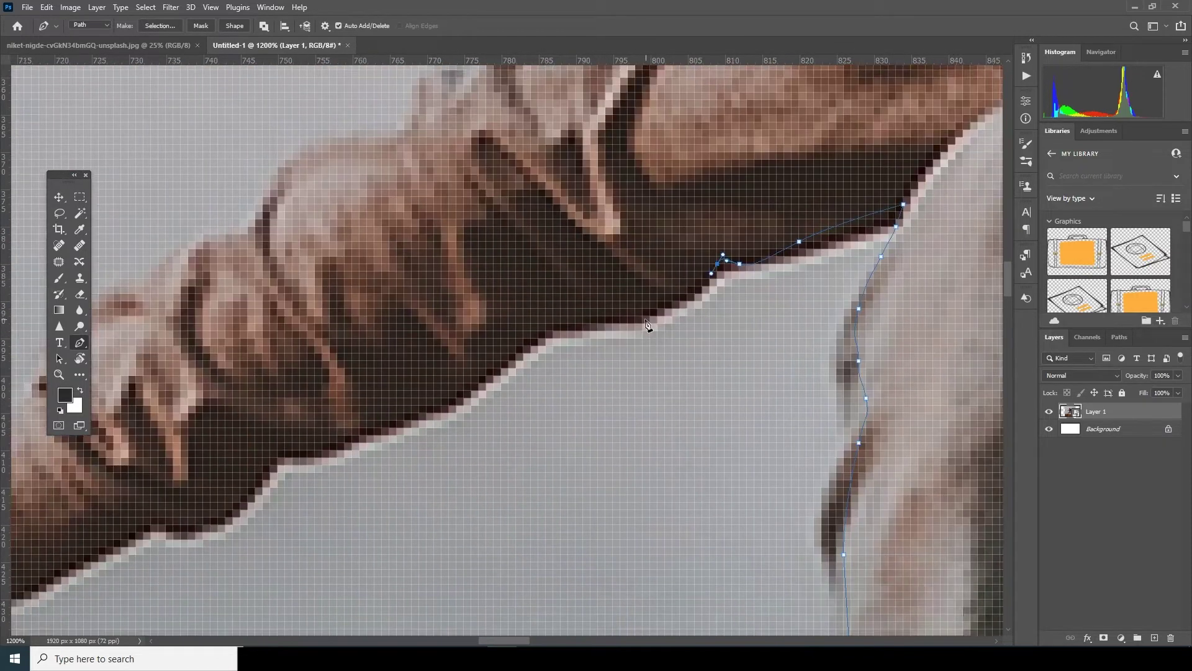
Trace the underside of the lowered arm's sleeve with path points down to the wrist.
{"action": "left_click", "coordinate": [635, 314]}
{"action": "left_click", "coordinate": [583, 322]}
{"action": "left_click_drag", "start_coordinate": [648, 274], "coordinate": [640, 280]}
{"action": "left_click_drag", "start_coordinate": [547, 364], "coordinate": [699, 251]}
{"action": "left_click", "coordinate": [540, 287]}
{"action": "left_click", "coordinate": [575, 284]}
{"action": "mouse_move", "coordinate": [535, 298]}
{"action": "left_mouse_down"}
{"action": "mouse_move", "coordinate": [805, 139]}
{"action": "mouse_move", "coordinate": [518, 336]}
{"action": "left_mouse_up"}
{"action": "left_click", "coordinate": [669, 205]}
{"action": "left_click", "coordinate": [528, 324]}
{"action": "left_click", "coordinate": [588, 398]}
{"action": "left_click", "coordinate": [490, 369]}
Extend the path around the bracelet, the fingers and the pointing fingertip to the back of the hand.
{"action": "left_click_drag", "start_coordinate": [400, 454], "coordinate": [614, 331]}
{"action": "left_click", "coordinate": [607, 327]}
{"action": "left_click", "coordinate": [584, 335]}
{"action": "left_click", "coordinate": [554, 328]}
{"action": "left_click", "coordinate": [539, 327]}
{"action": "left_click", "coordinate": [458, 326]}
{"action": "left_click_drag", "start_coordinate": [595, 152], "coordinate": [509, 327]}
{"action": "left_click_drag", "start_coordinate": [574, 223], "coordinate": [594, 224]}
{"action": "left_click_drag", "start_coordinate": [600, 220], "coordinate": [500, 313]}
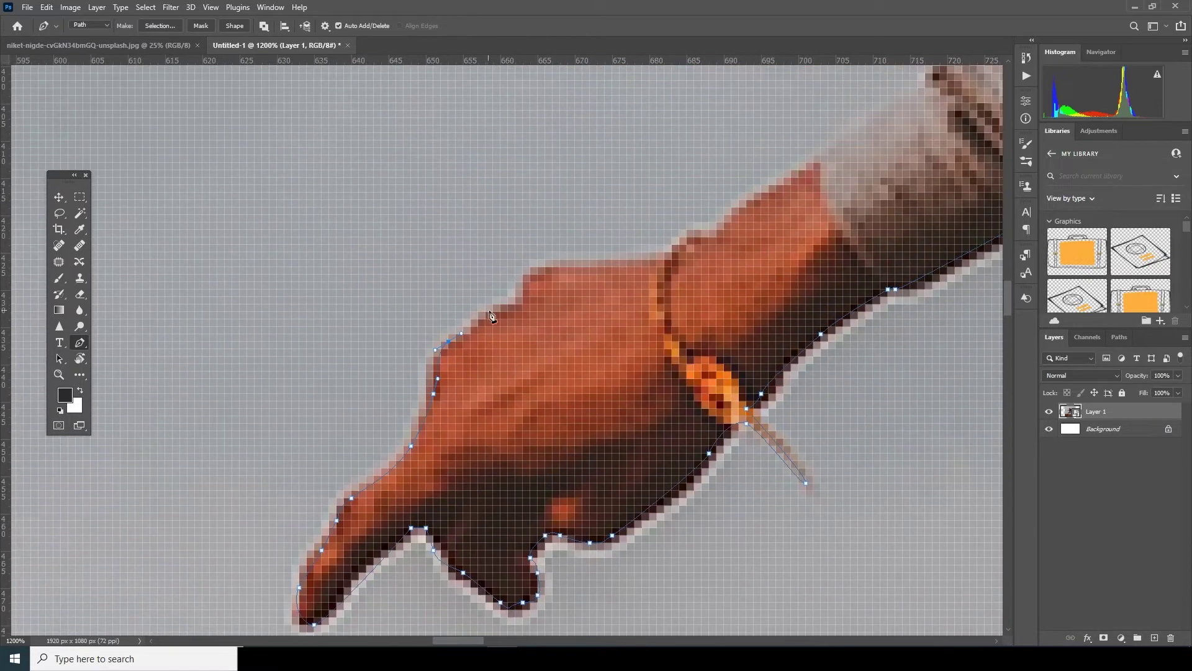
Continue the path over the back of the pointing hand and wrist onto the upper edge of the sleeve.
{"action": "left_click_drag", "start_coordinate": [519, 271], "coordinate": [549, 270]}
{"action": "left_click_drag", "start_coordinate": [701, 229], "coordinate": [537, 304]}
{"action": "left_click_drag", "start_coordinate": [607, 246], "coordinate": [637, 231]}
{"action": "left_click_drag", "start_coordinate": [662, 216], "coordinate": [500, 318]}
{"action": "left_click", "coordinate": [573, 266]}
{"action": "left_click_drag", "start_coordinate": [628, 190], "coordinate": [484, 337]}
{"action": "left_click", "coordinate": [511, 316]}
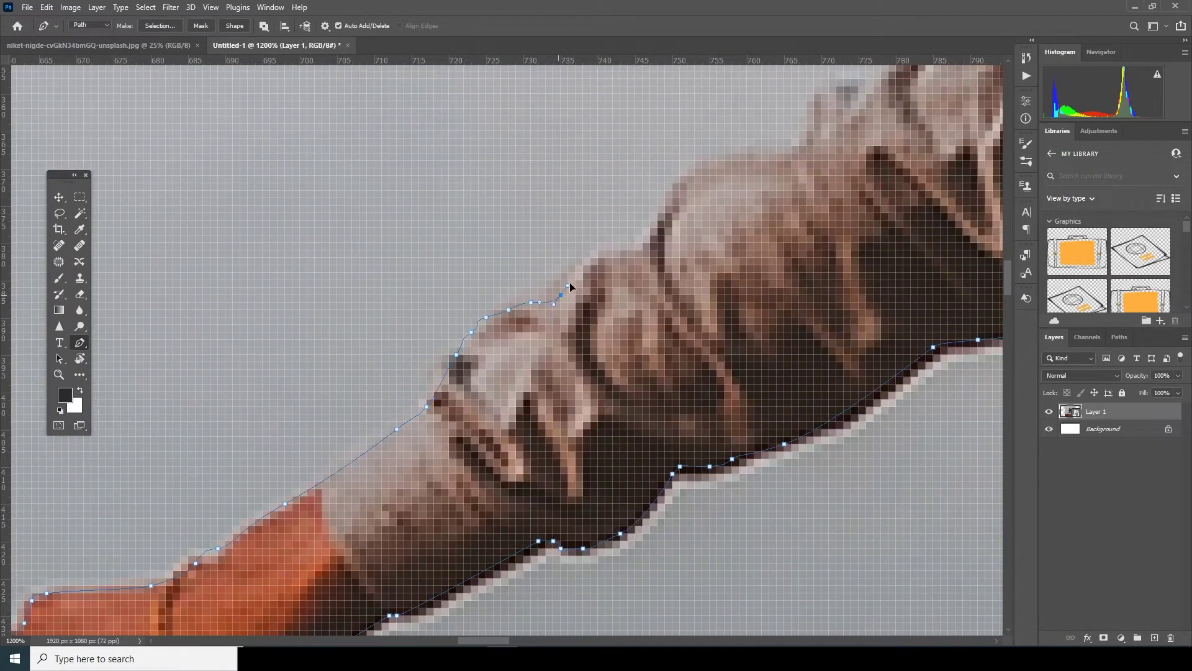
Trace the upper edge of the sleeve folds along the arm to the shoulder below the red cap.
{"action": "left_click_drag", "start_coordinate": [599, 267], "coordinate": [480, 339]}
{"action": "left_click", "coordinate": [637, 231]}
{"action": "left_click_drag", "start_coordinate": [658, 227], "coordinate": [461, 375]}
{"action": "left_click", "coordinate": [485, 362]}
{"action": "left_click_drag", "start_coordinate": [567, 302], "coordinate": [578, 284]}
{"action": "left_click_drag", "start_coordinate": [657, 230], "coordinate": [424, 410]}
{"action": "left_click", "coordinate": [594, 286]}
{"action": "left_click_drag", "start_coordinate": [709, 240], "coordinate": [402, 375]}
{"action": "left_click", "coordinate": [491, 326]}
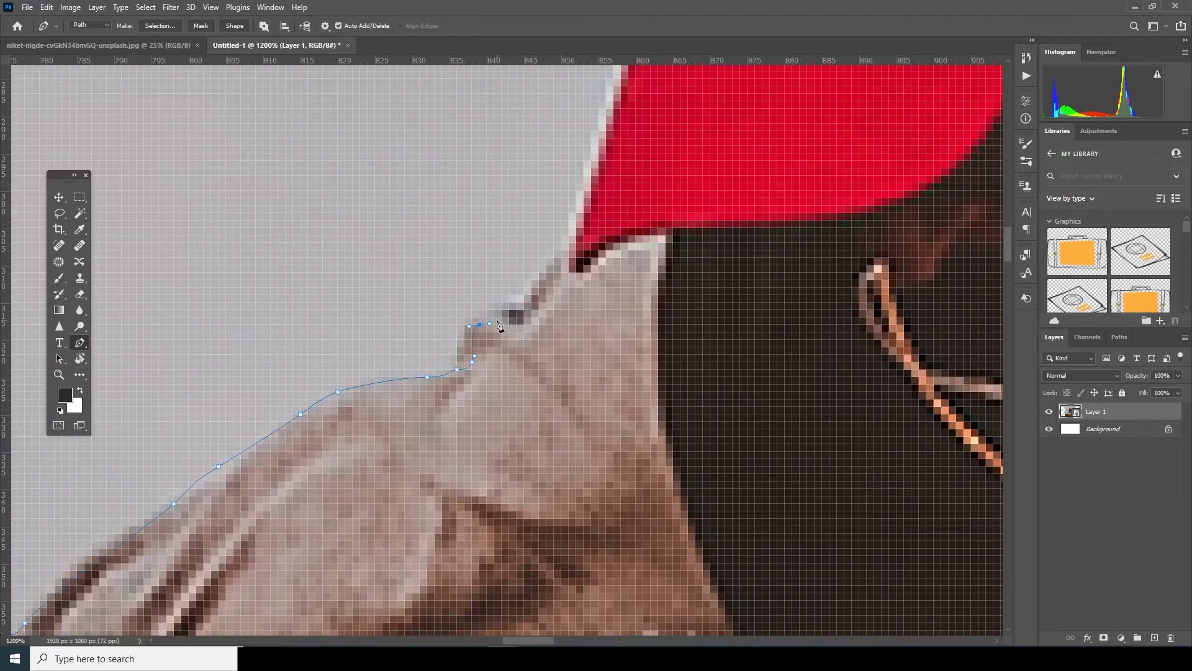
Extend the path from the collar up and around the outline of the red cap.
{"action": "left_click_drag", "start_coordinate": [574, 242], "coordinate": [425, 432]}
{"action": "left_click", "coordinate": [429, 423]}
{"action": "left_click_drag", "start_coordinate": [488, 215], "coordinate": [489, 199]}
{"action": "left_click_drag", "start_coordinate": [488, 200], "coordinate": [509, 389]}
{"action": "left_click_drag", "start_coordinate": [421, 180], "coordinate": [418, 128]}
{"action": "left_click_drag", "start_coordinate": [437, 109], "coordinate": [381, 455]}
{"action": "left_click_drag", "start_coordinate": [408, 325], "coordinate": [461, 269]}
{"action": "left_click_drag", "start_coordinate": [520, 205], "coordinate": [546, 180]}
{"action": "left_click_drag", "start_coordinate": [602, 176], "coordinate": [640, 160]}
{"action": "left_click_drag", "start_coordinate": [727, 140], "coordinate": [516, 200]}
{"action": "left_click_drag", "start_coordinate": [688, 338], "coordinate": [734, 399]}
{"action": "left_click_drag", "start_coordinate": [766, 453], "coordinate": [545, 229]}
Trace the face and neck outline and the far shoulder, reaching the upper edge of the raised arm's sleeve.
{"action": "left_click", "coordinate": [573, 248]}
{"action": "left_click", "coordinate": [594, 323]}
{"action": "left_click_drag", "start_coordinate": [599, 401], "coordinate": [347, 217]}
{"action": "left_click_drag", "start_coordinate": [485, 235], "coordinate": [498, 239]}
{"action": "left_click_drag", "start_coordinate": [627, 273], "coordinate": [302, 279]}
{"action": "left_click_drag", "start_coordinate": [411, 276], "coordinate": [443, 278]}
{"action": "left_click_drag", "start_coordinate": [551, 253], "coordinate": [589, 243]}
{"action": "left_click_drag", "start_coordinate": [633, 218], "coordinate": [481, 259]}
{"action": "left_click", "coordinate": [711, 256]}
{"action": "left_click_drag", "start_coordinate": [710, 259], "coordinate": [330, 268]}
{"action": "left_click", "coordinate": [557, 240]}
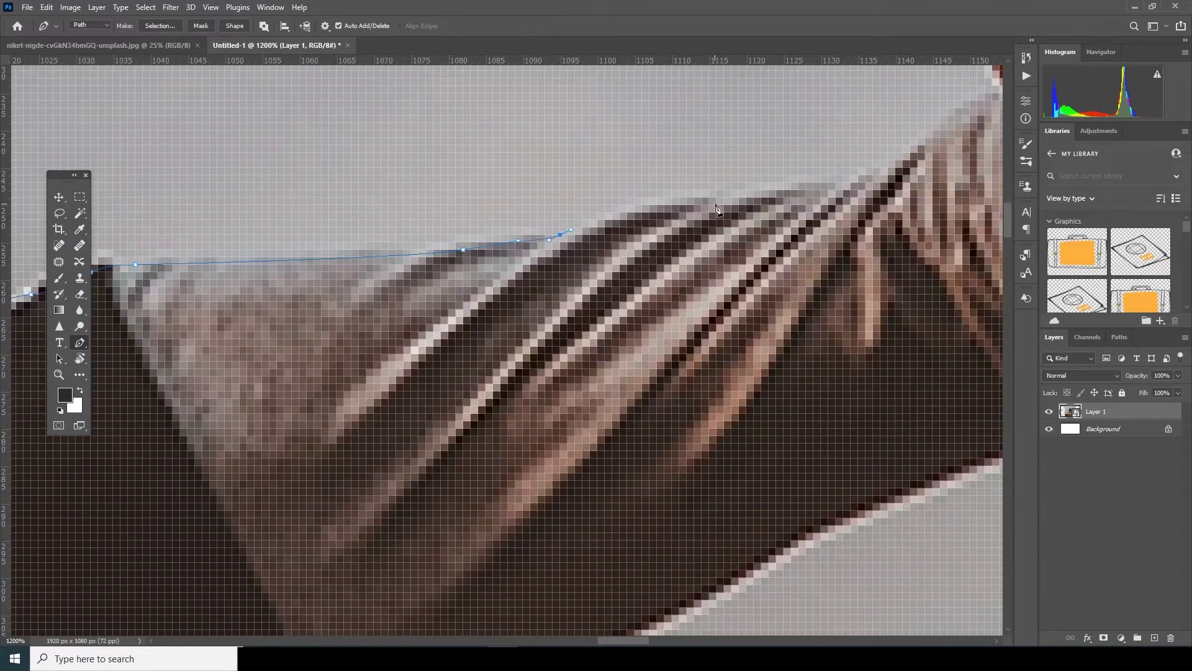
Continue the path along the raised arm's upper sleeve edge and up the near side of the fist.
{"action": "left_click_drag", "start_coordinate": [719, 209], "coordinate": [392, 245]}
{"action": "left_click_drag", "start_coordinate": [578, 209], "coordinate": [514, 322]}
{"action": "left_click", "coordinate": [600, 231]}
{"action": "left_click", "coordinate": [607, 232]}
{"action": "left_click_drag", "start_coordinate": [612, 189], "coordinate": [587, 271]}
{"action": "left_click", "coordinate": [629, 204]}
{"action": "left_click_drag", "start_coordinate": [649, 180], "coordinate": [533, 263]}
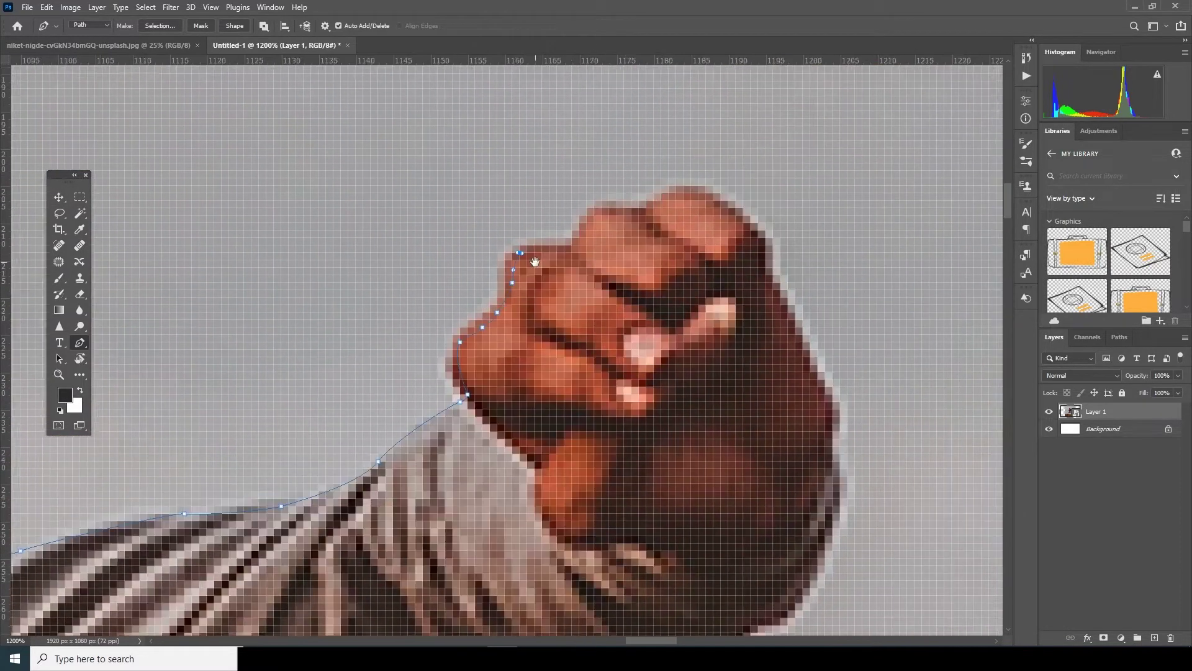
Trace the path over the knuckles of the raised fist and down its outer side to the cuff.
{"action": "left_click", "coordinate": [595, 220]}
{"action": "left_click", "coordinate": [570, 229]}
{"action": "left_click", "coordinate": [652, 236]}
{"action": "left_click_drag", "start_coordinate": [689, 304], "coordinate": [695, 318]}
{"action": "left_click_drag", "start_coordinate": [717, 370], "coordinate": [627, 149]}
{"action": "left_click", "coordinate": [622, 243]}
{"action": "left_click_drag", "start_coordinate": [623, 242], "coordinate": [761, 128]}
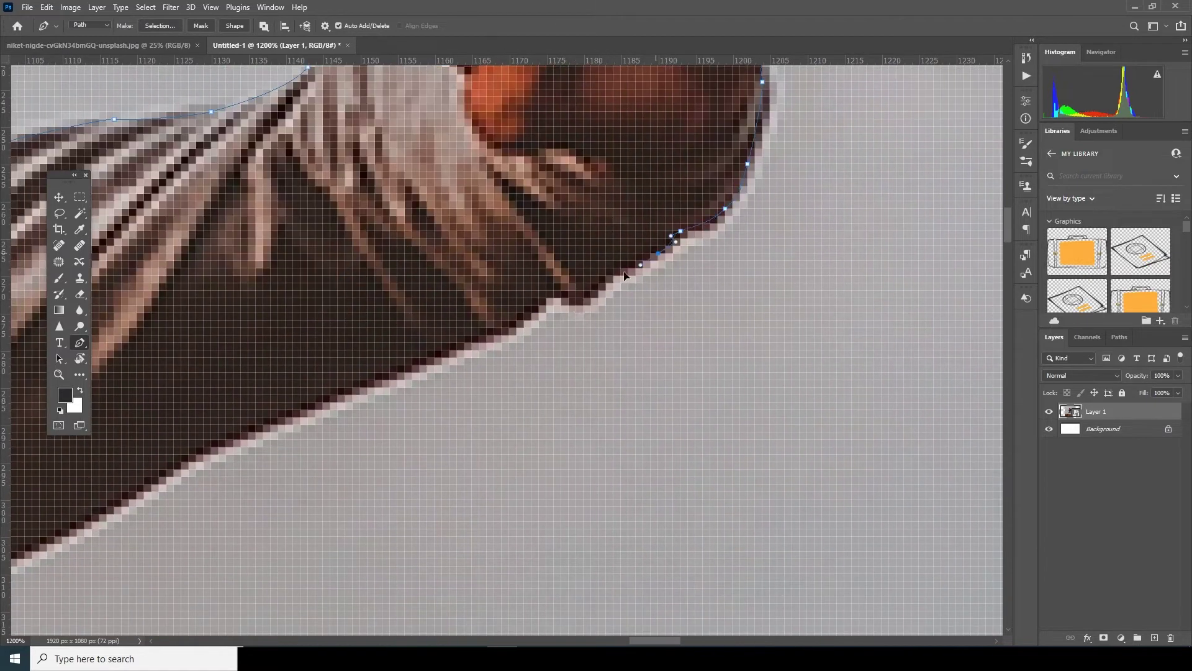
Continue the path back along the underside of the raised arm's sleeve and down the side of the black vest.
{"action": "left_click", "coordinate": [553, 302]}
{"action": "left_click_drag", "start_coordinate": [553, 301], "coordinate": [764, 187]}
{"action": "left_click_drag", "start_coordinate": [568, 277], "coordinate": [548, 290]}
{"action": "left_click_drag", "start_coordinate": [548, 290], "coordinate": [770, 183]}
{"action": "left_click_drag", "start_coordinate": [648, 229], "coordinate": [764, 153]}
{"action": "left_click_drag", "start_coordinate": [517, 269], "coordinate": [618, 85]}
{"action": "left_click", "coordinate": [572, 186]}
{"action": "left_click", "coordinate": [536, 332]}
{"action": "left_click_drag", "start_coordinate": [493, 456], "coordinate": [457, 225]}
Trace the path over the top and outer edge of the ripped jeans knee.
{"action": "left_click", "coordinate": [440, 249]}
{"action": "left_click", "coordinate": [529, 233]}
{"action": "left_click", "coordinate": [581, 216]}
{"action": "left_click", "coordinate": [655, 244]}
{"action": "left_click", "coordinate": [723, 282]}
{"action": "left_click_drag", "start_coordinate": [770, 429], "coordinate": [637, 185]}
{"action": "left_click", "coordinate": [663, 307]}
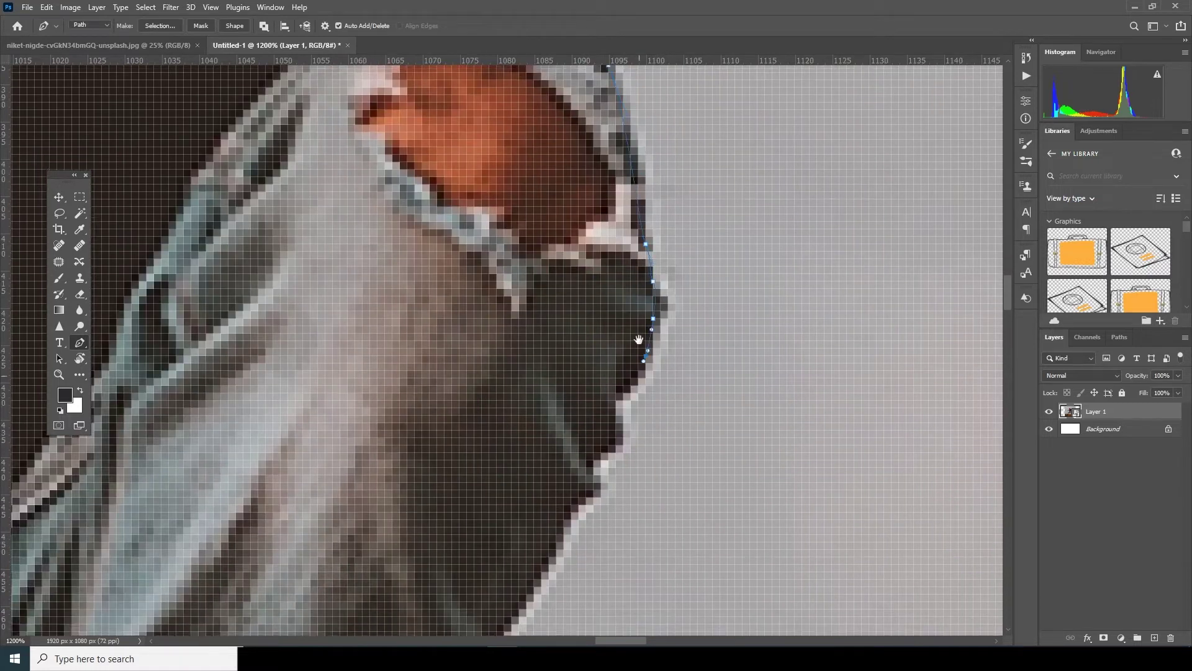
Trace the path down the outer edge of the jeans below the ripped knee and around the skateboard and its wheels, closing the outline.
{"action": "left_click", "coordinate": [590, 475]}
{"action": "left_click_drag", "start_coordinate": [583, 490], "coordinate": [671, 188]}
{"action": "left_click_drag", "start_coordinate": [589, 338], "coordinate": [689, 232]}
{"action": "left_click", "coordinate": [626, 358]}
{"action": "left_click_drag", "start_coordinate": [626, 359], "coordinate": [687, 205]}
{"action": "left_click", "coordinate": [621, 367]}
{"action": "left_click", "coordinate": [579, 456]}
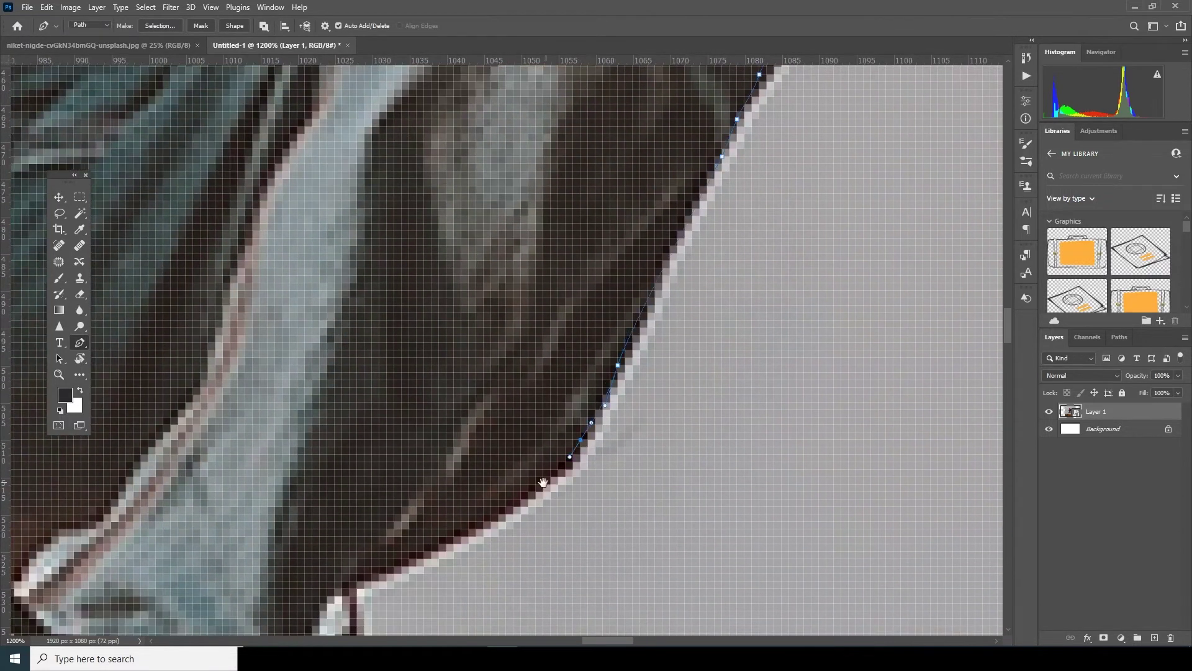
{"action": "left_click_drag", "start_coordinate": [550, 485], "coordinate": [826, 210]}
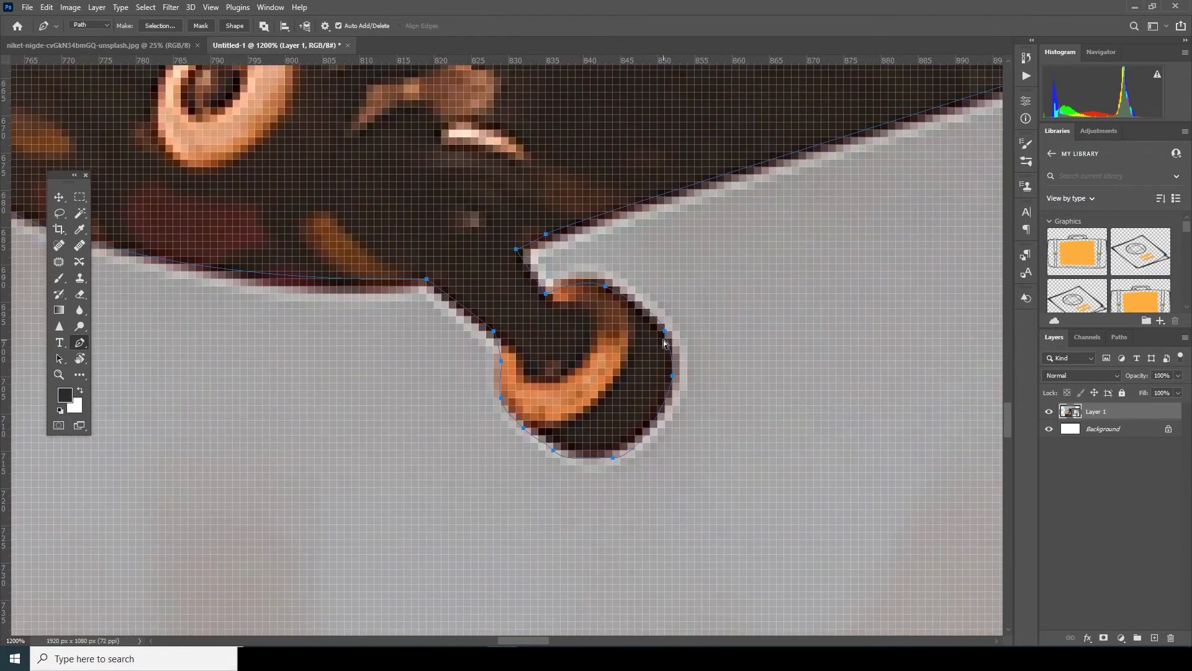
Convert the closed path around the skater and skateboard into a selection.
{"action": "key", "text": "ctrl+minus"}
{"action": "key", "text": "ctrl+minus"}
{"action": "key", "text": "ctrl+minus"}
{"action": "key", "text": "ctrl+minus"}
{"action": "key", "text": "ctrl+minus"}
{"action": "key", "text": "ctrl+minus"}
{"action": "key", "text": "ctrl+minus"}
{"action": "key", "text": "ctrl+minus"}
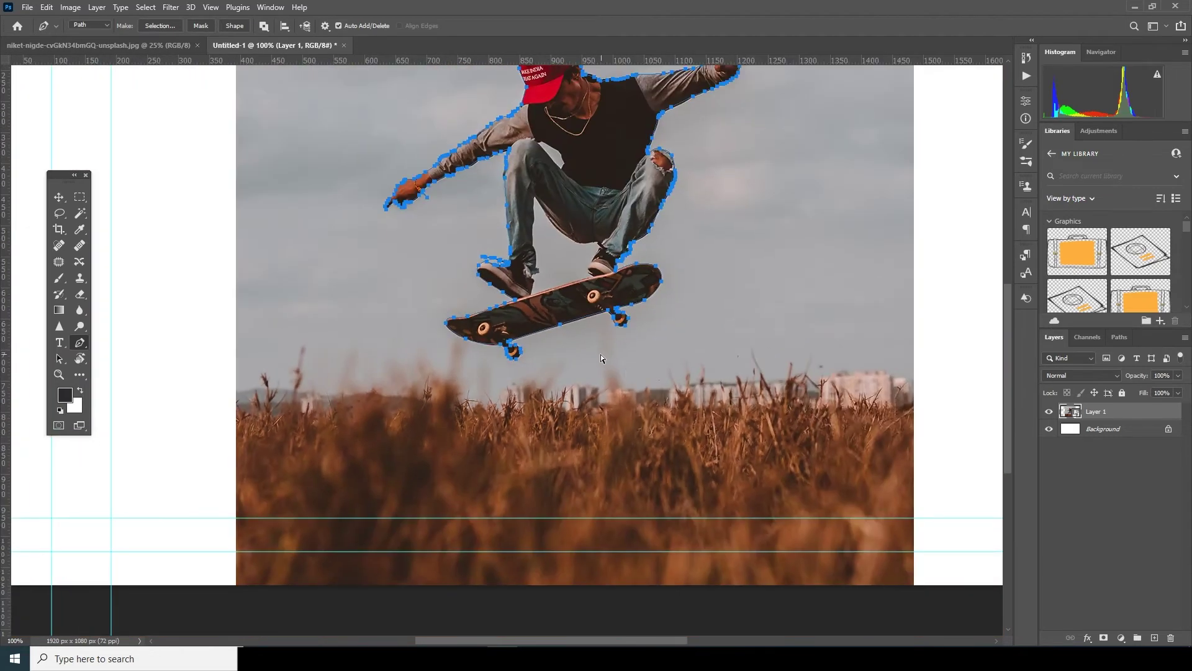
{"action": "key", "text": "ctrl+0"}
{"action": "right_click", "coordinate": [503, 100]}
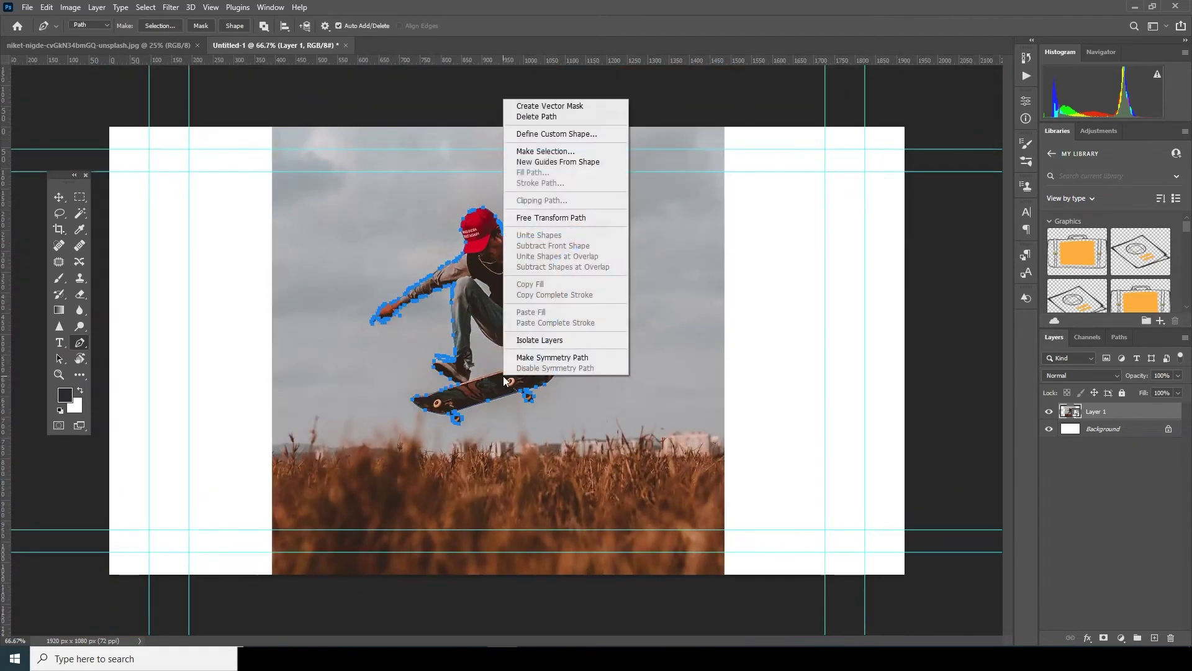
{"action": "left_click", "coordinate": [549, 151]}
{"action": "left_click", "coordinate": [658, 177]}
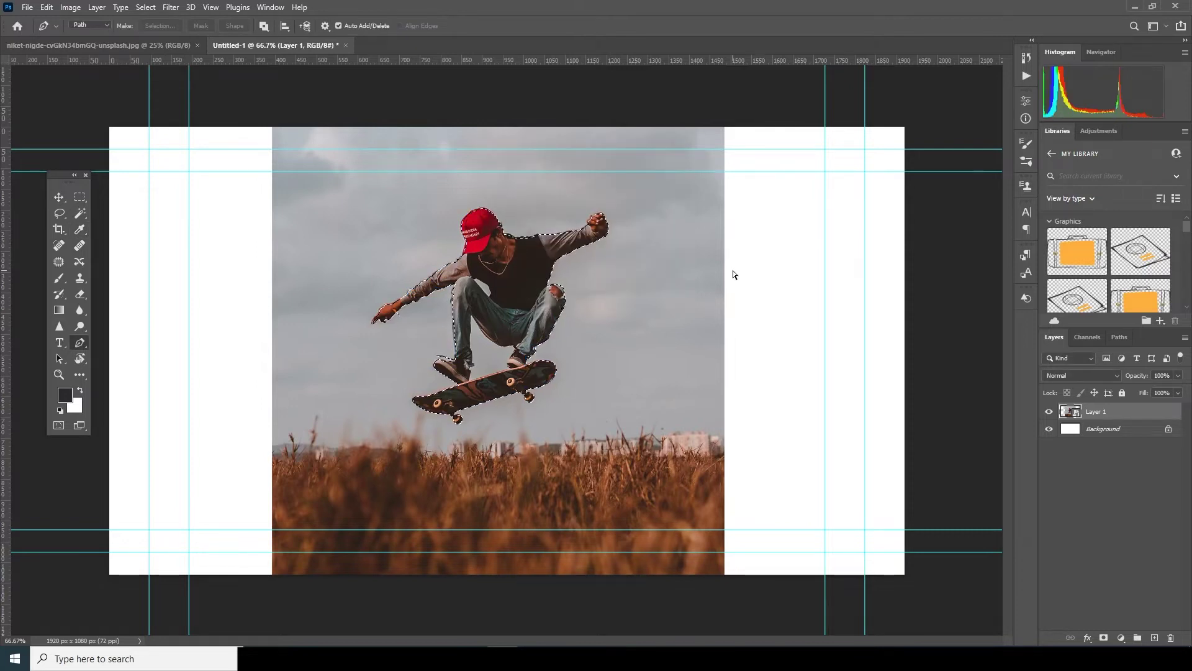
Copy the selected skater onto a new layer and hide the original photo on Layer 1.
{"action": "key", "text": "ctrl+j"}
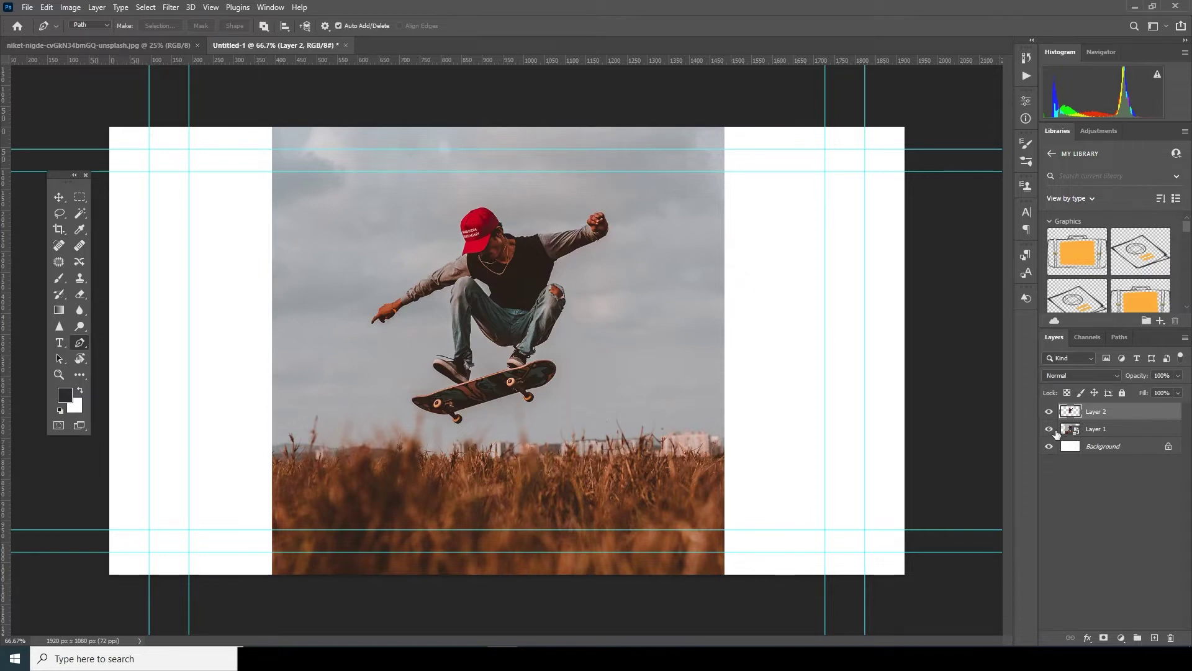
{"action": "left_click", "coordinate": [1049, 429]}
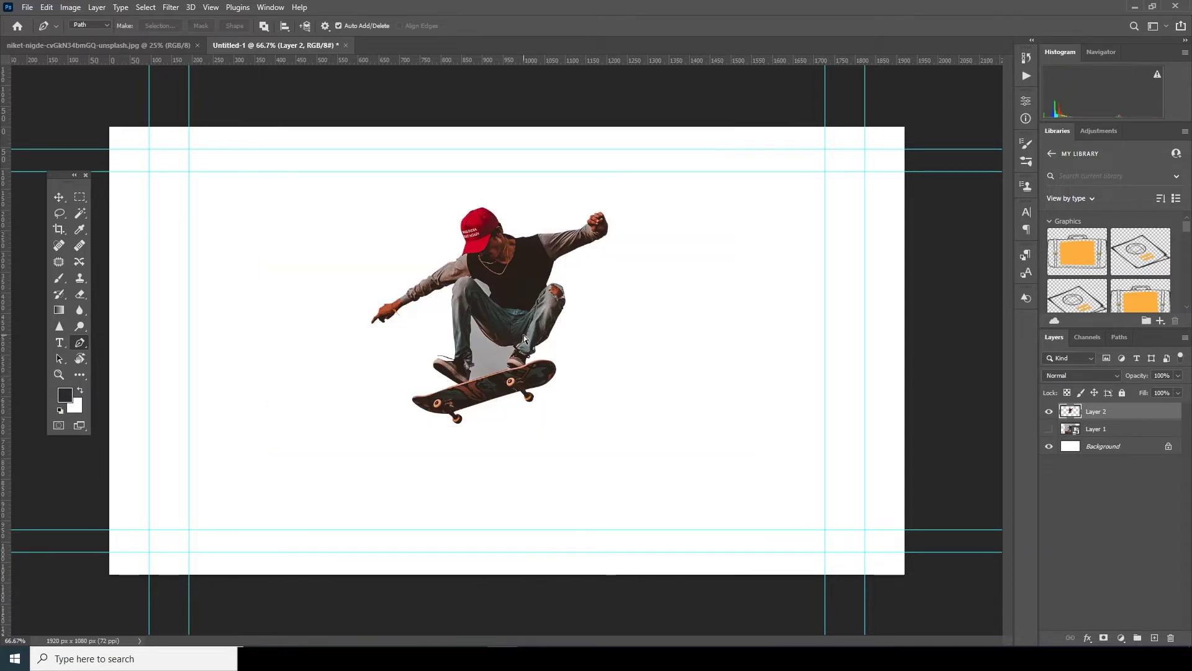
Trace a closed Pen path around the patch of sky enclosed by the legs, shoes and skateboard.
{"action": "scroll", "coordinate": [516, 340], "scroll_direction": "up", "scroll_amount": 5}
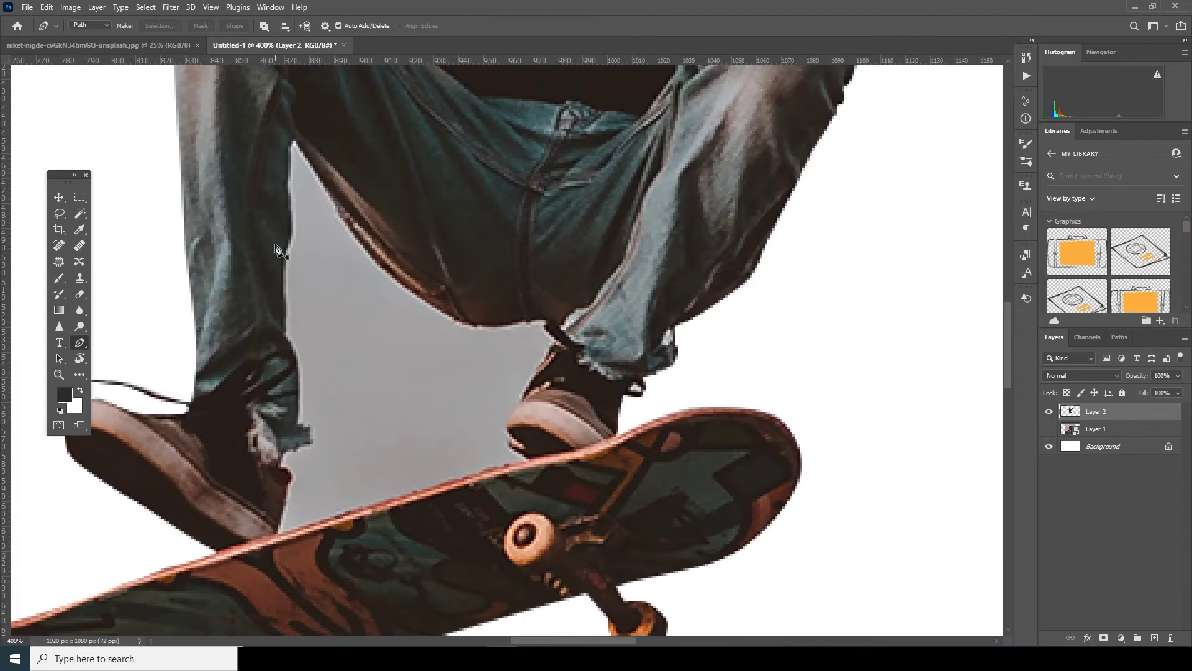
{"action": "scroll", "coordinate": [298, 251], "scroll_direction": "up", "scroll_amount": 3}
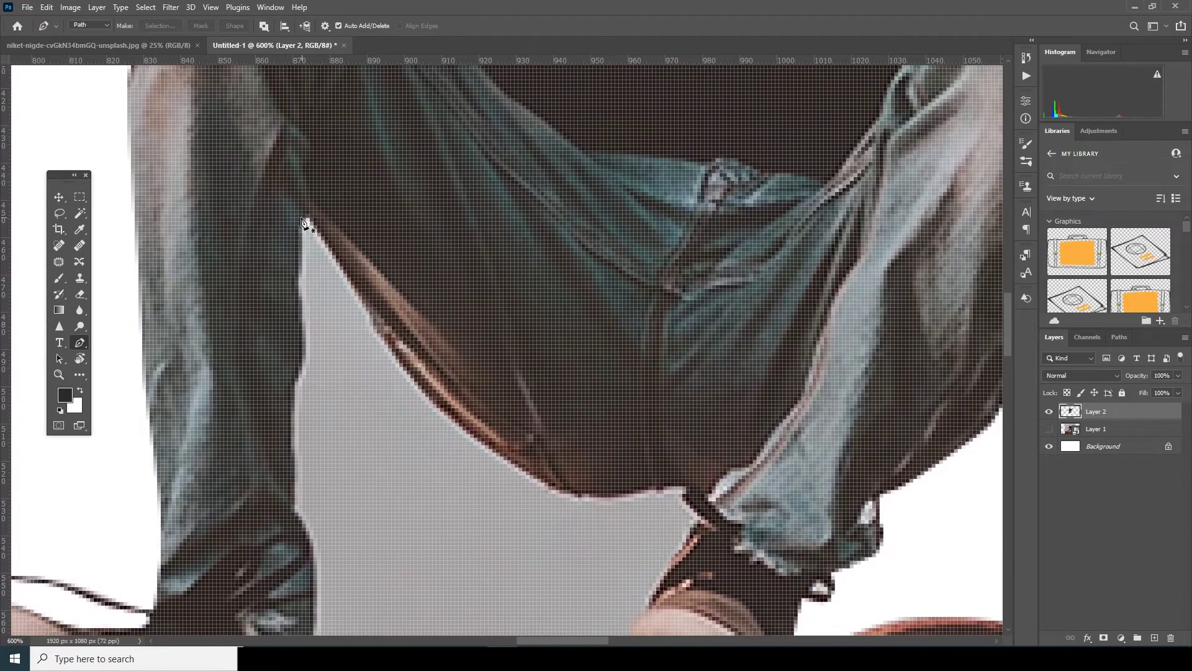
{"action": "left_click", "coordinate": [301, 218]}
{"action": "left_click_drag", "start_coordinate": [276, 342], "coordinate": [384, 237]}
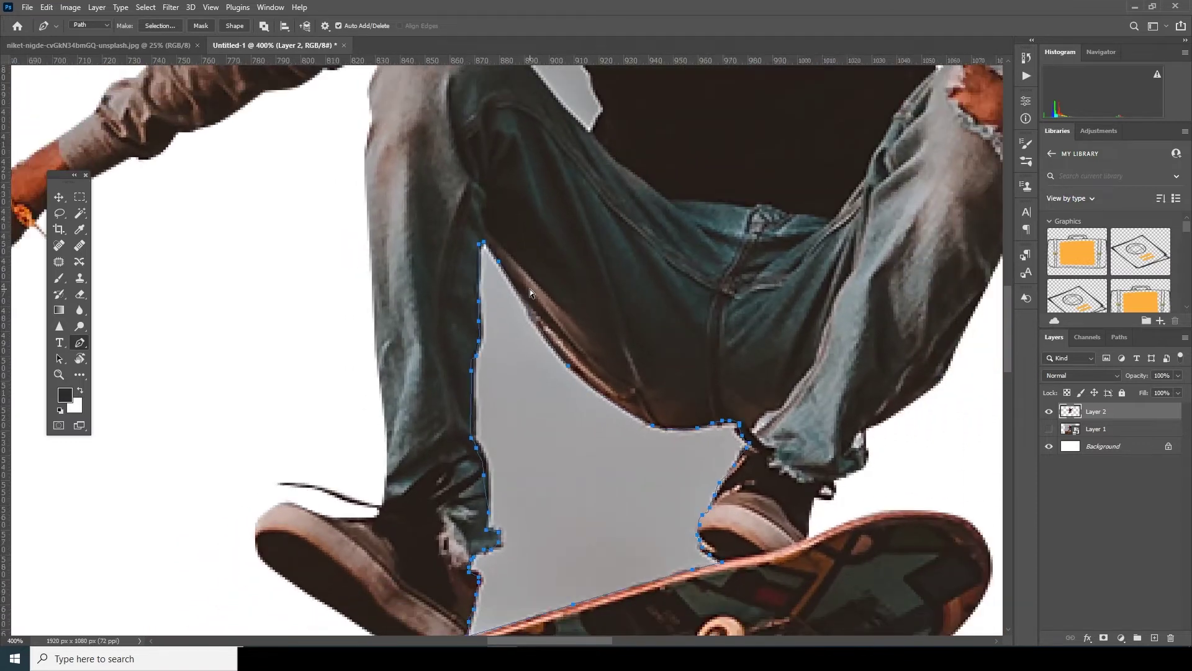
{"action": "scroll", "coordinate": [530, 289], "scroll_direction": "down", "scroll_amount": 4}
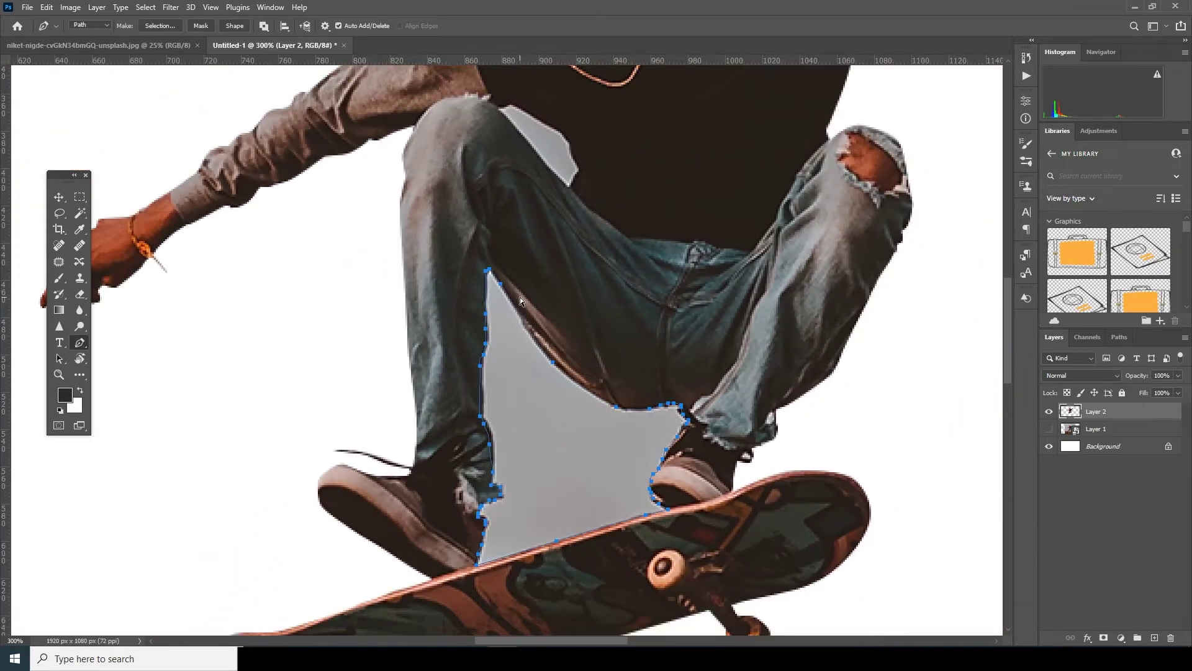
Turn the path between the legs into a selection, delete the sky inside it and deselect.
{"action": "right_click", "coordinate": [514, 338]}
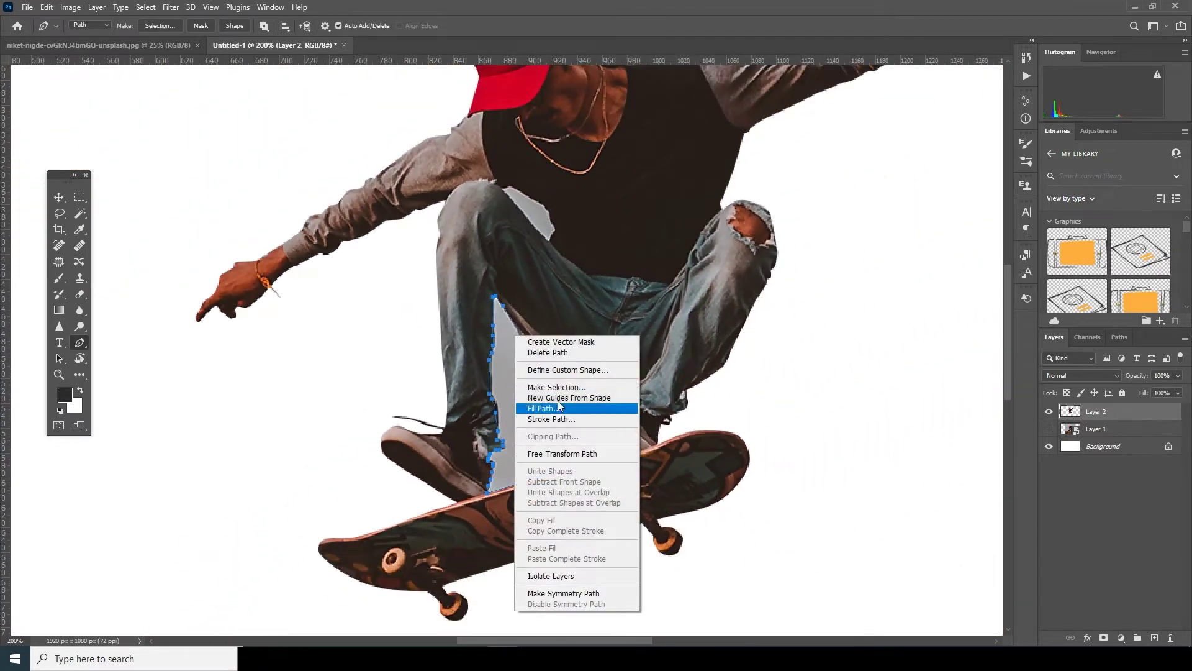
{"action": "left_click", "coordinate": [562, 386]}
{"action": "left_click", "coordinate": [660, 177]}
{"action": "key", "text": "Delete"}
{"action": "key", "text": "ctrl+d"}
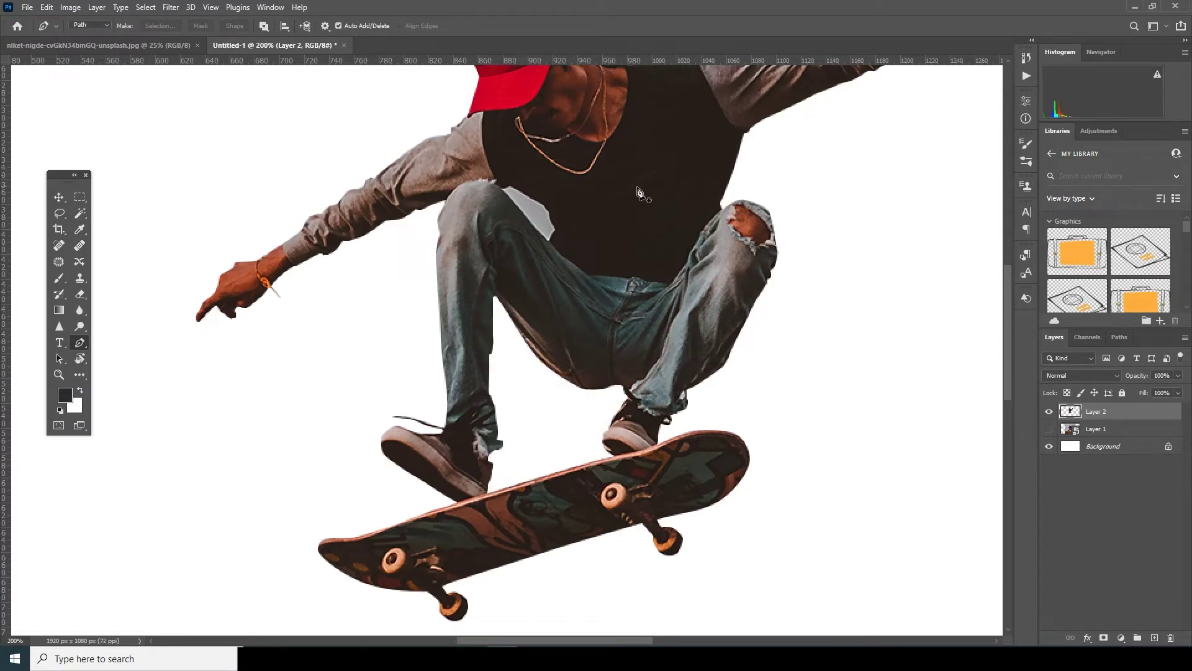
Remove the small patch of sky left between the black vest and the bent knee.
{"action": "scroll", "coordinate": [562, 348], "scroll_direction": "up", "scroll_amount": 3}
{"action": "scroll", "coordinate": [559, 342], "scroll_direction": "up", "scroll_amount": 5}
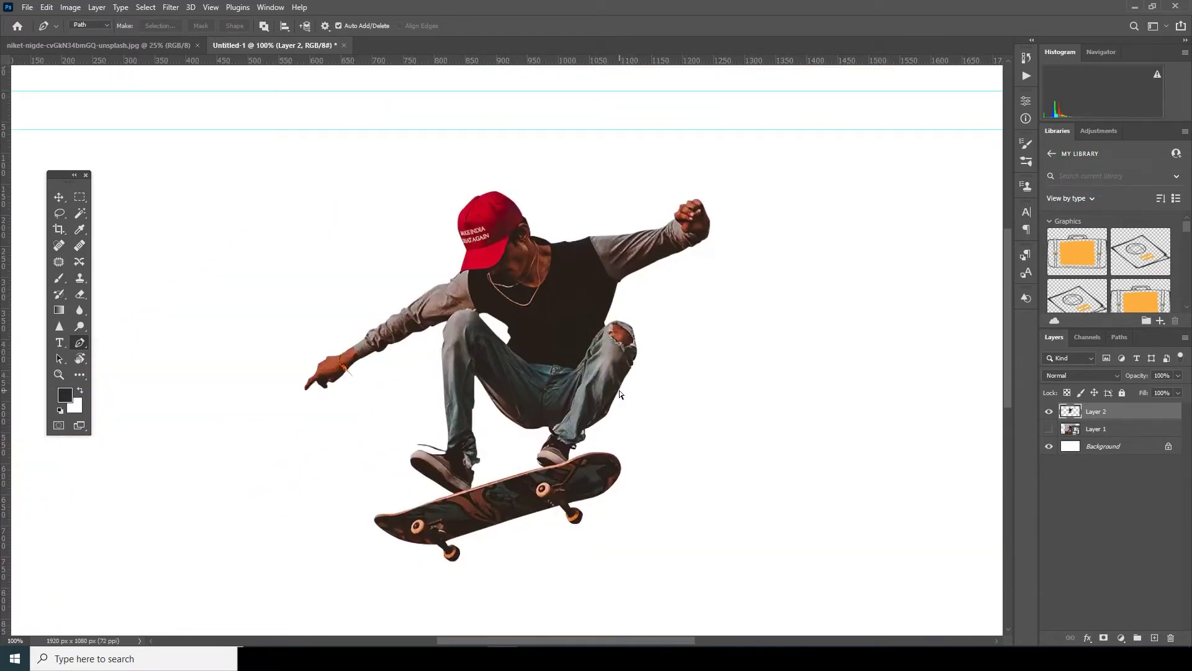
Trace a Pen path along the skateboard's upper edge, from beneath one shoe to just past the other.
{"action": "scroll", "coordinate": [620, 393], "scroll_direction": "up", "scroll_amount": 3}
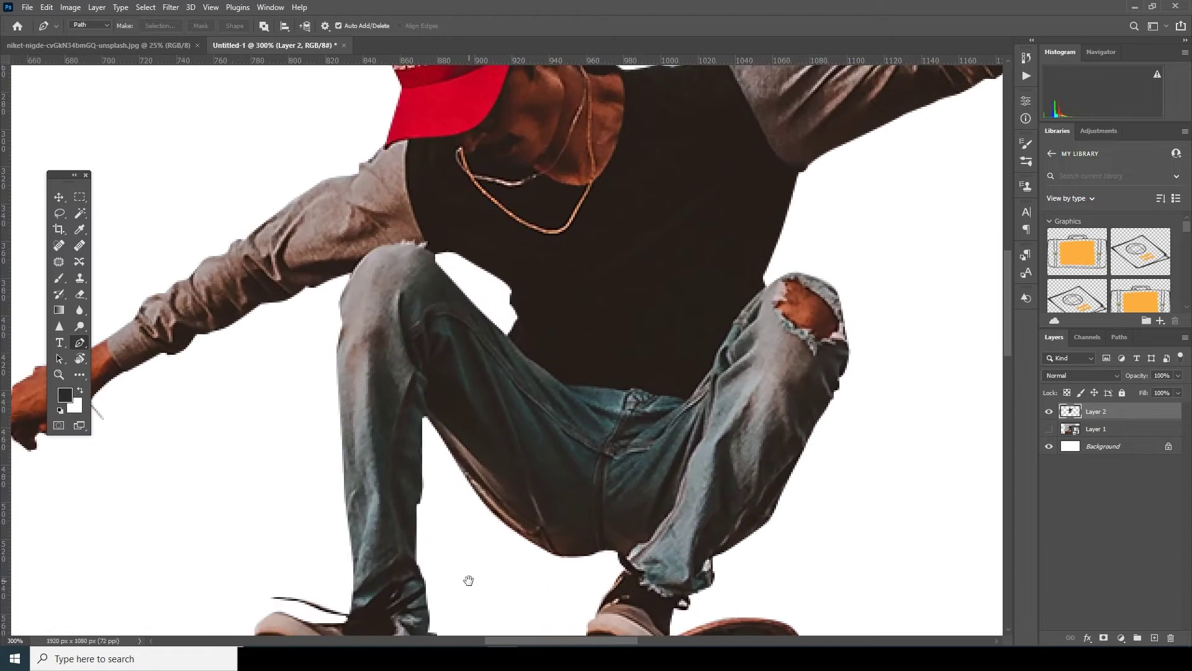
{"action": "left_click_drag", "start_coordinate": [471, 579], "coordinate": [506, 410]}
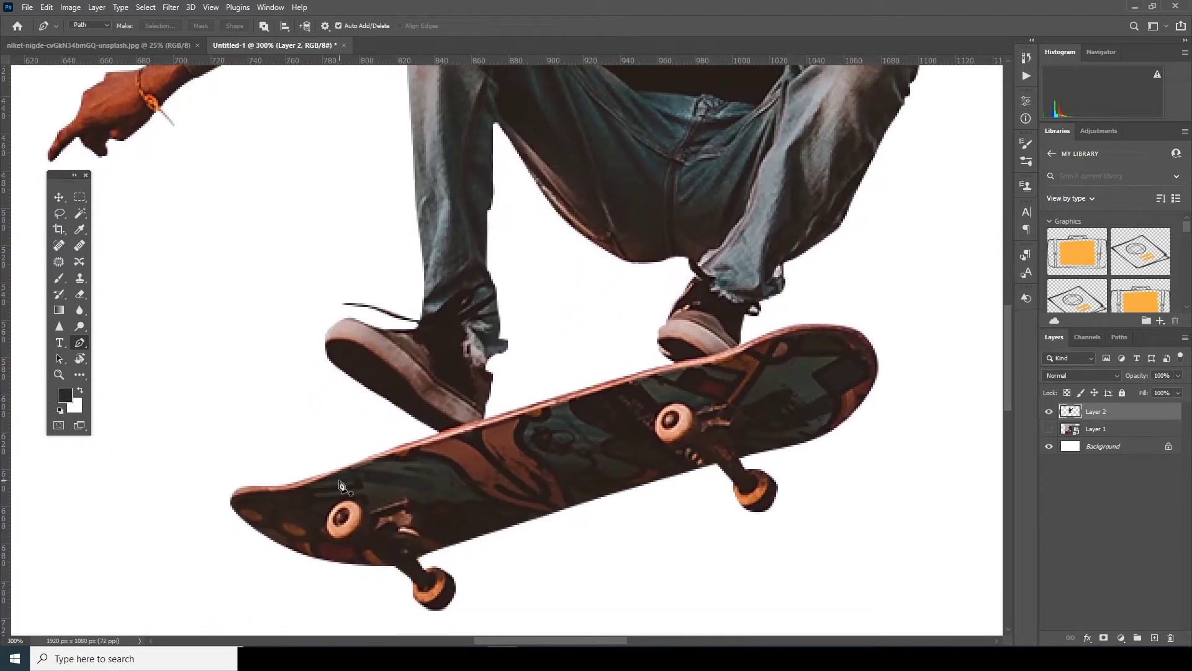
{"action": "scroll", "coordinate": [366, 492], "scroll_direction": "up", "scroll_amount": 2}
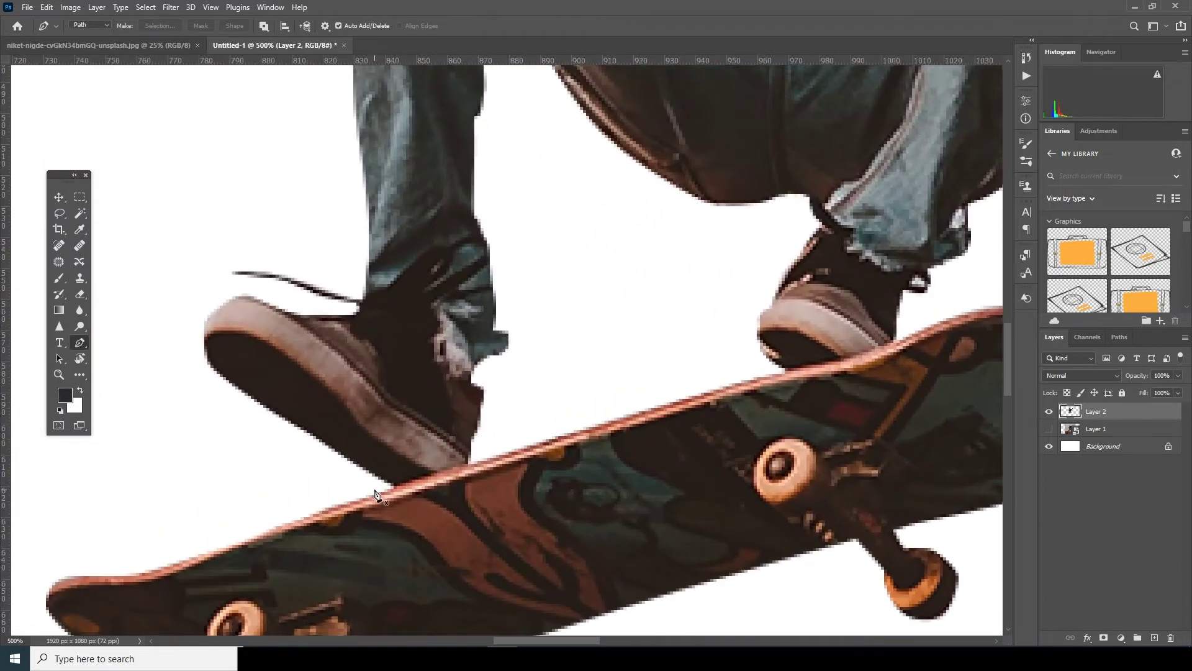
{"action": "left_click", "coordinate": [390, 489]}
{"action": "left_click", "coordinate": [789, 369]}
{"action": "left_click", "coordinate": [851, 357]}
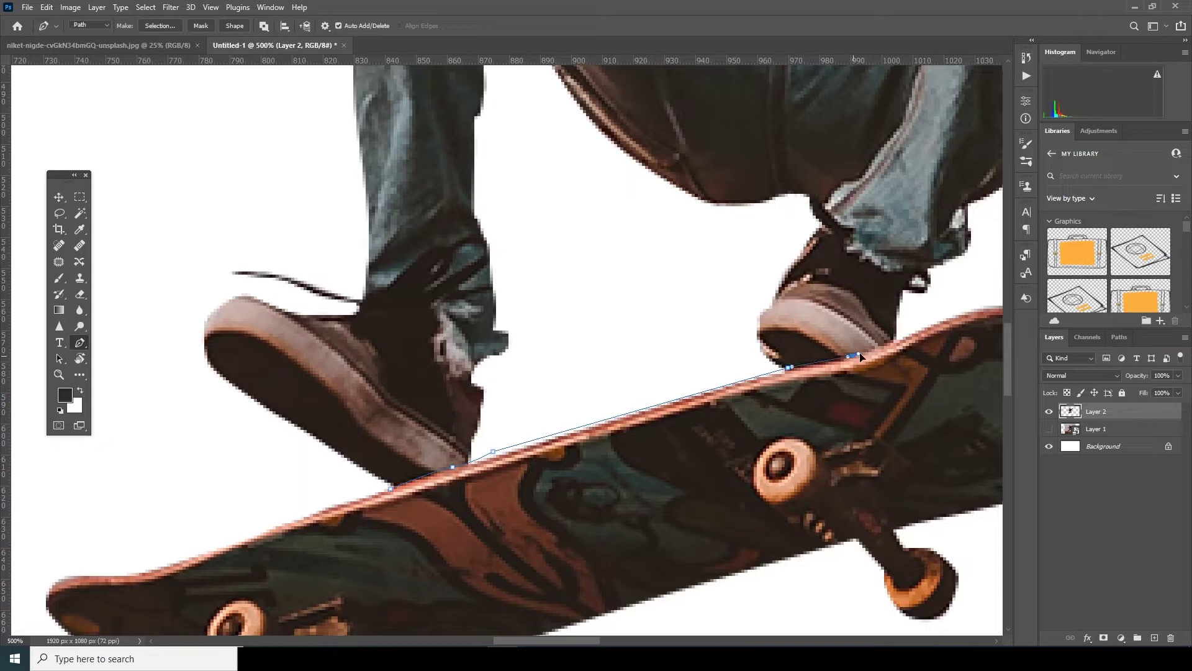
{"action": "left_click", "coordinate": [928, 312]}
Continue the path in a wide loop around the whole skateboard and close it at its starting point.
{"action": "key", "text": "ctrl+minus"}
{"action": "key", "text": "ctrl+minus"}
{"action": "key", "text": "ctrl+minus"}
{"action": "left_click", "coordinate": [890, 313]}
{"action": "left_click_drag", "start_coordinate": [886, 464], "coordinate": [810, 511]}
{"action": "left_click_drag", "start_coordinate": [433, 576], "coordinate": [274, 519]}
{"action": "left_click_drag", "start_coordinate": [244, 463], "coordinate": [272, 440]}
{"action": "left_click_drag", "start_coordinate": [338, 416], "coordinate": [371, 408]}
{"action": "left_click", "coordinate": [428, 405]}
{"action": "left_click", "coordinate": [461, 406]}
Convert the path to a new selection with a 0-pixel feather and cut the skateboard onto its own layer.
{"action": "right_click", "coordinate": [460, 406]}
{"action": "left_click", "coordinate": [497, 183]}
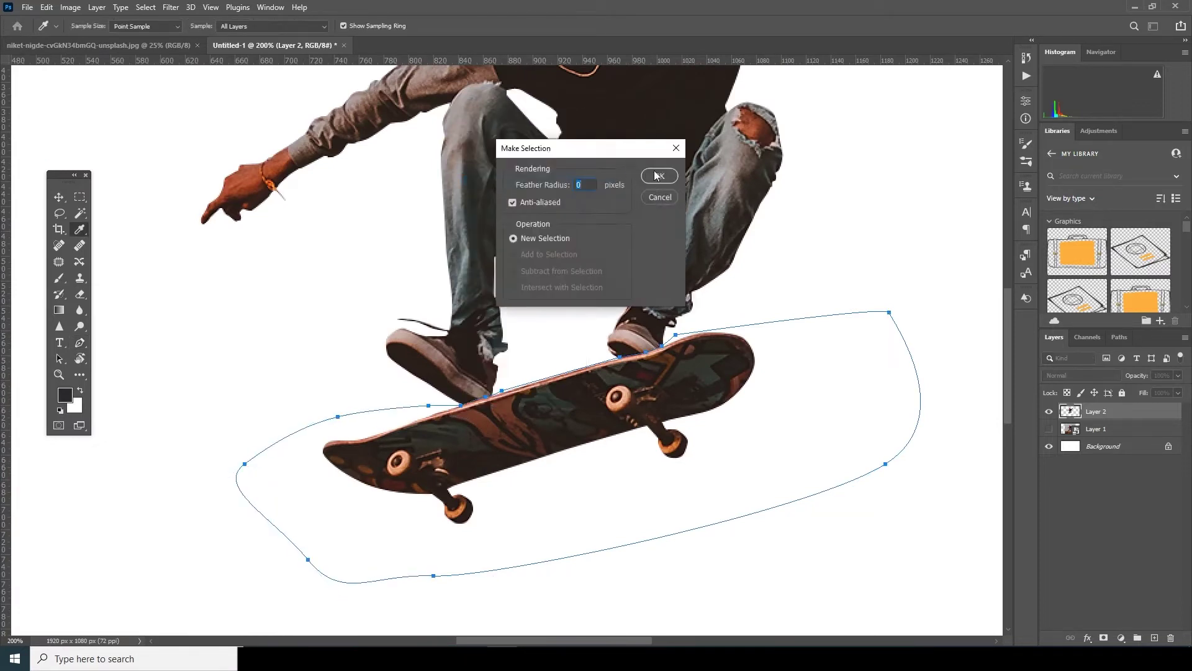
{"action": "left_click", "coordinate": [658, 176]}
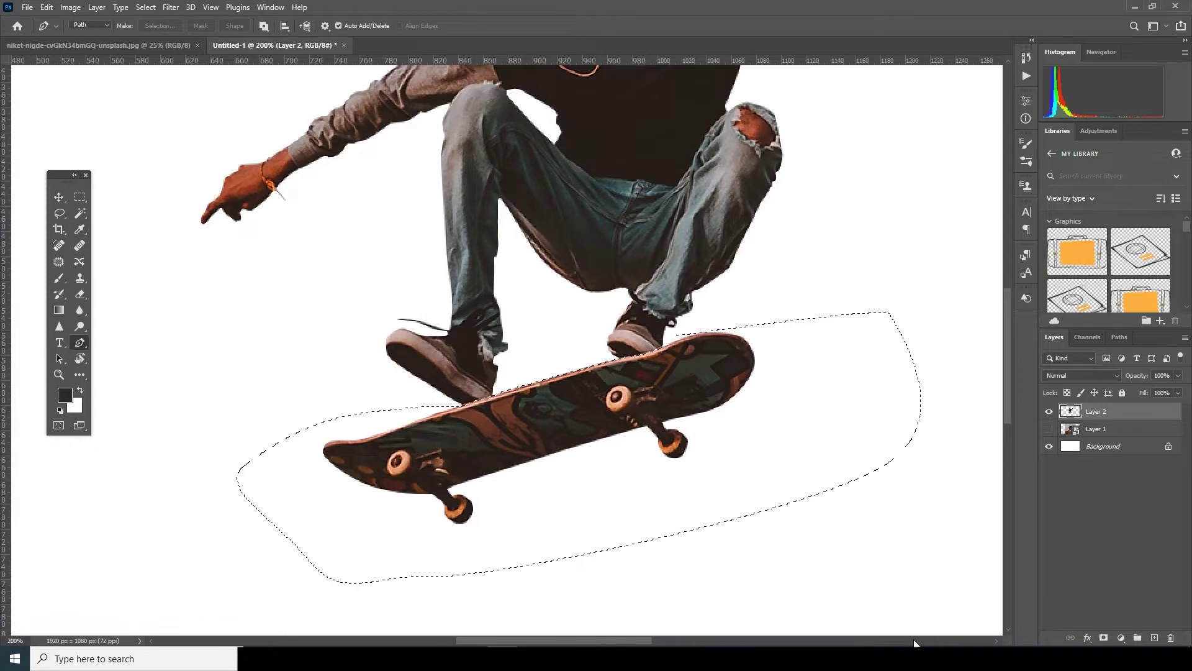
{"action": "key", "text": "ctrl+j"}
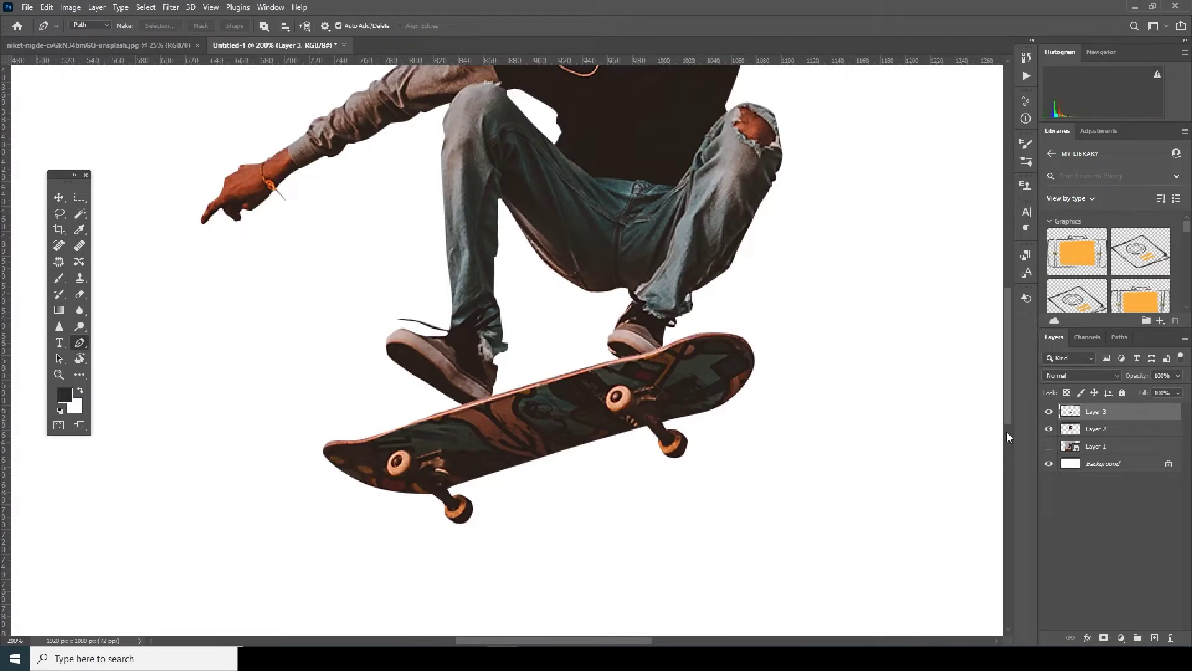
Toggle the visibility of Layer 2 and Layer 3 to check the separation of skater and skateboard.
{"action": "left_click", "coordinate": [1050, 430]}
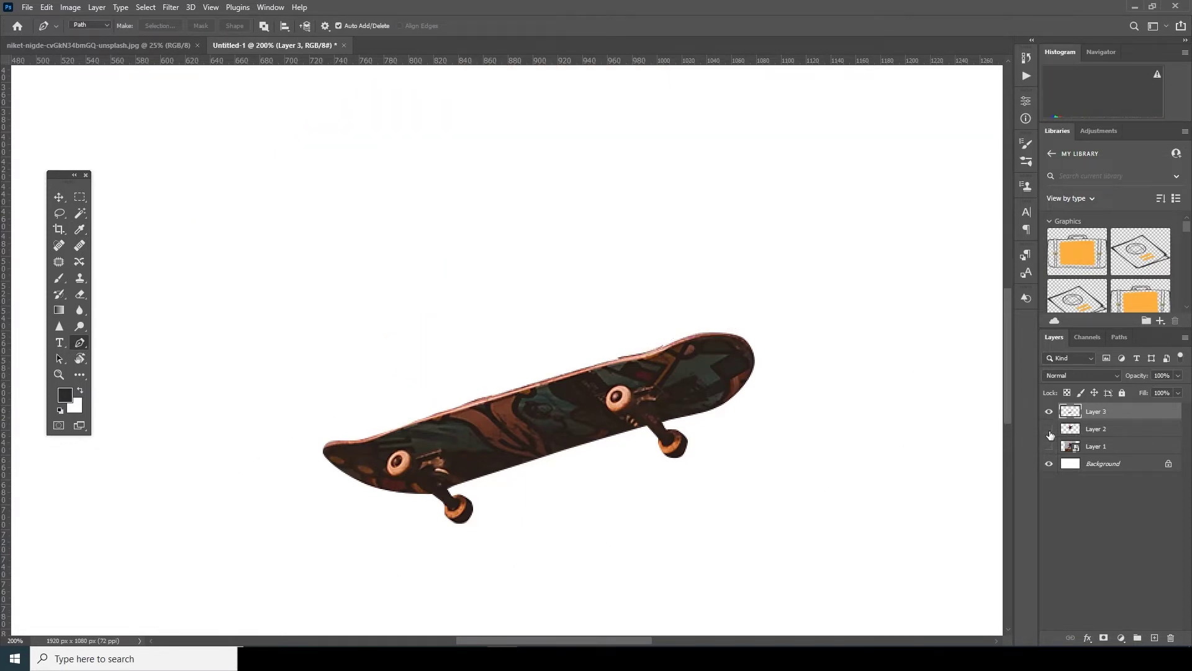
{"action": "key", "text": "ctrl+0"}
{"action": "left_click", "coordinate": [1049, 429]}
{"action": "left_click", "coordinate": [1050, 412]}
{"action": "left_click", "coordinate": [1049, 411]}
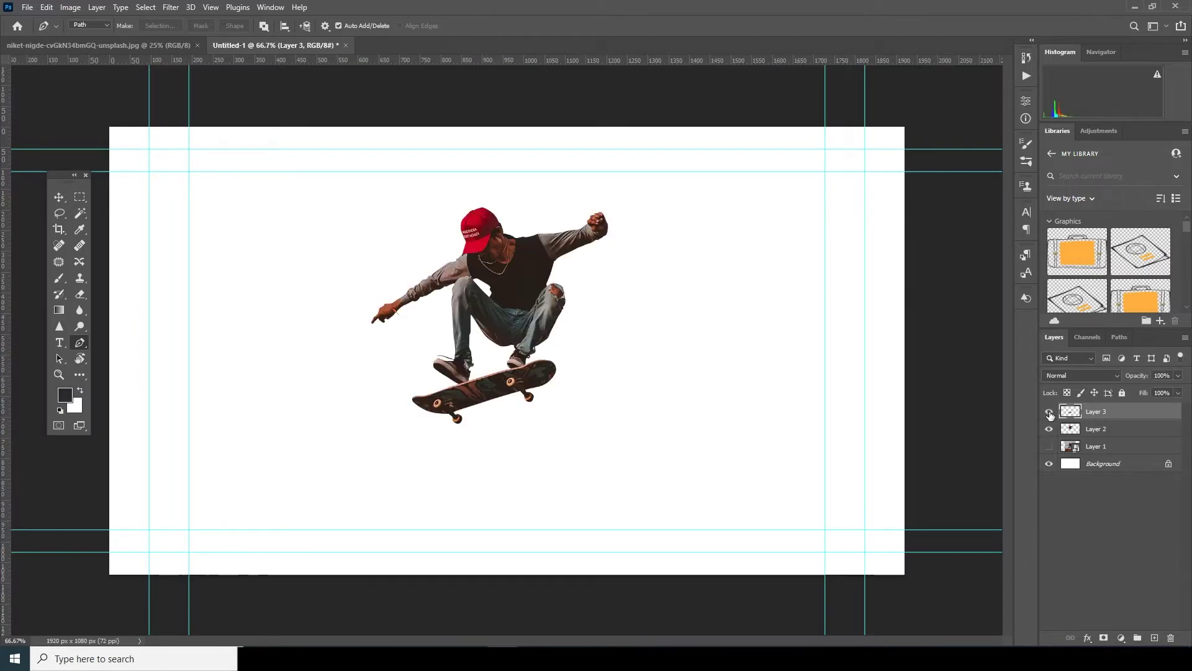
Rename Layer 3 as "subject" and Layer 2 as "skate board".
{"action": "type", "text": "subject"}
{"action": "key", "text": "Tab"}
{"action": "type", "text": "ska"}
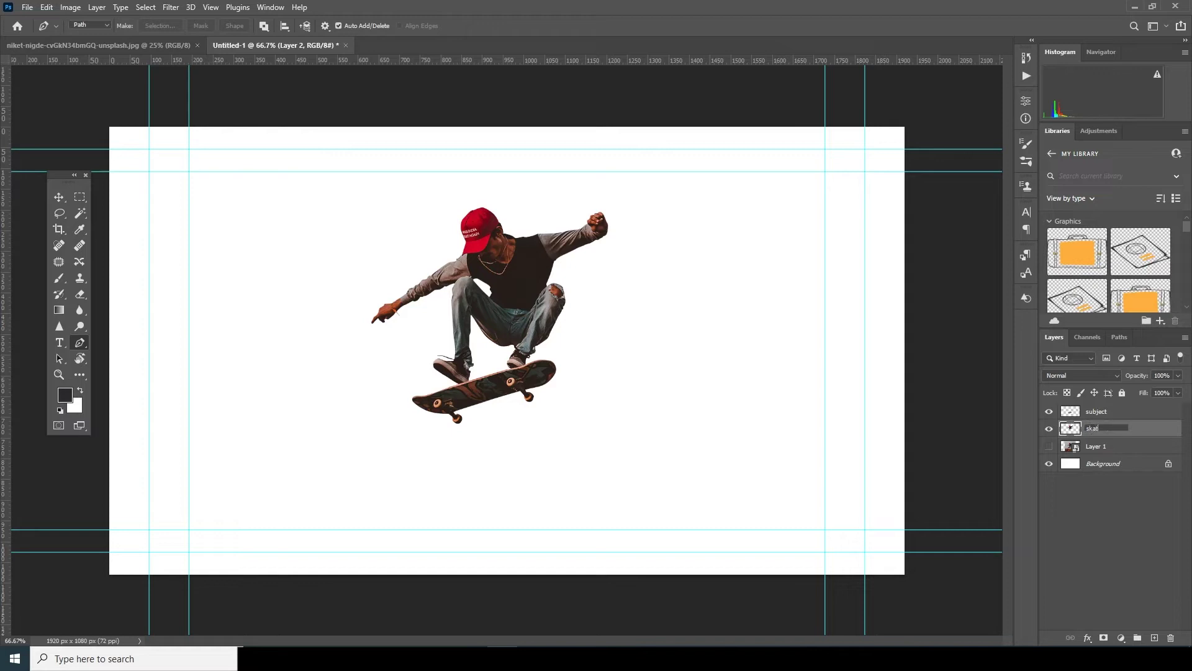
{"action": "type", "text": "te board"}
Hide the subject and skate board layers and show the original photo on Layer 1.
{"action": "left_click", "coordinate": [1049, 412]}
{"action": "left_click", "coordinate": [1050, 428]}
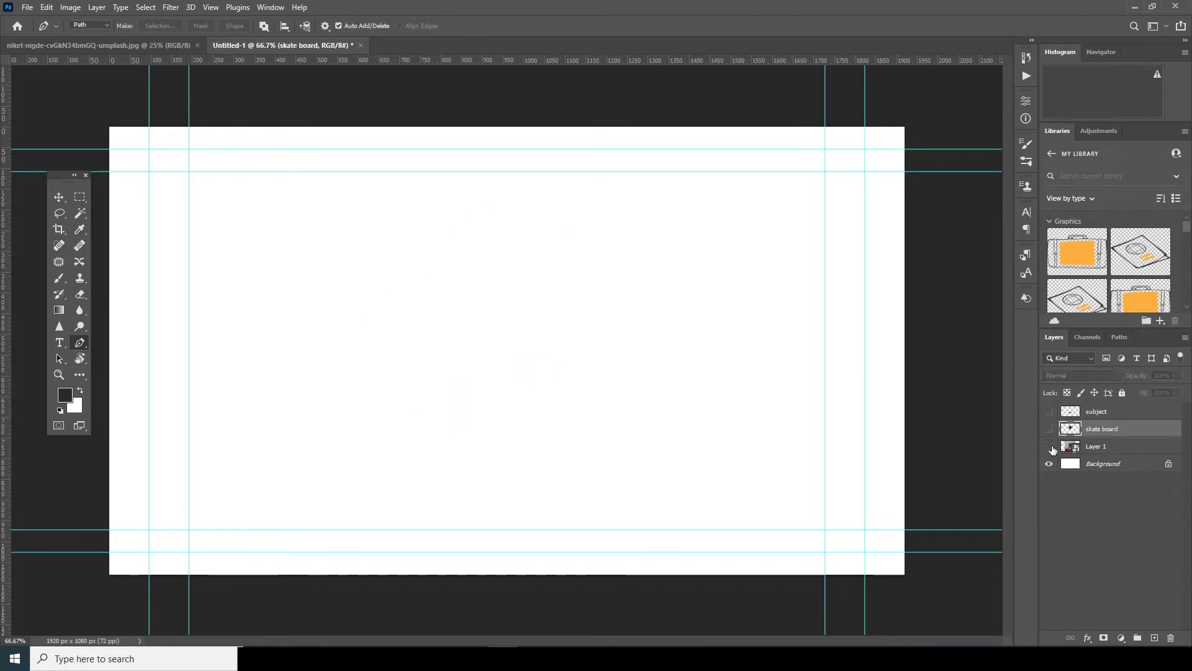
{"action": "left_click", "coordinate": [1050, 447]}
Rasterize Layer 1.
{"action": "left_click", "coordinate": [1102, 446]}
{"action": "key", "text": "l"}
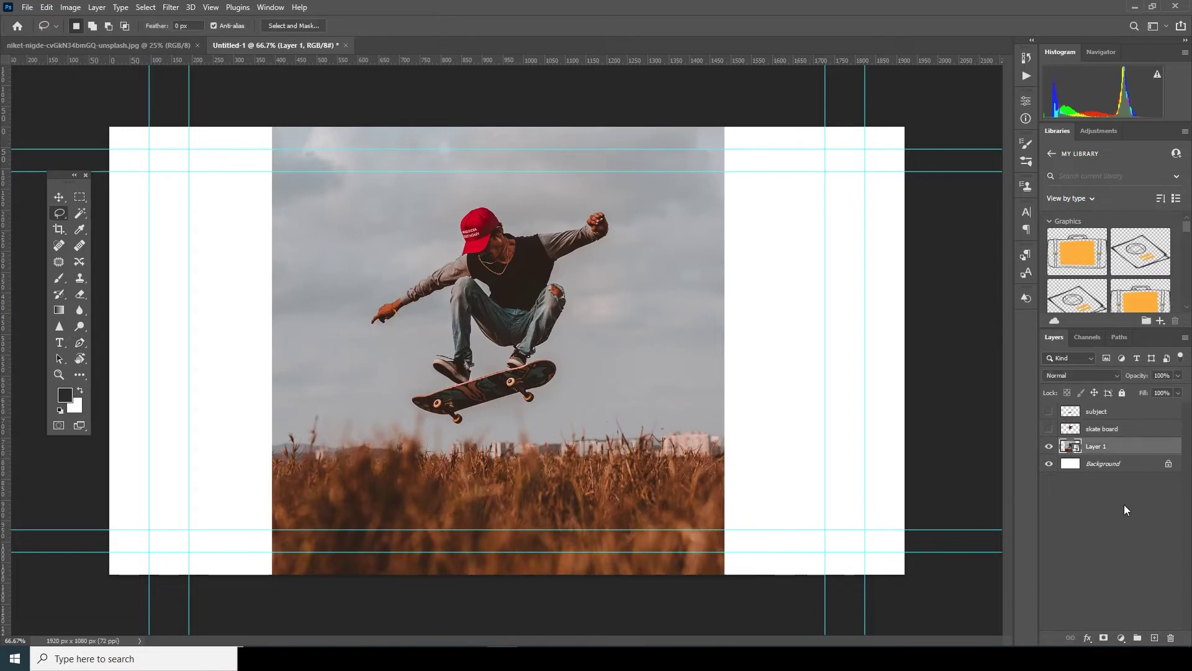
{"action": "right_click", "coordinate": [1108, 448]}
{"action": "left_click", "coordinate": [992, 337]}
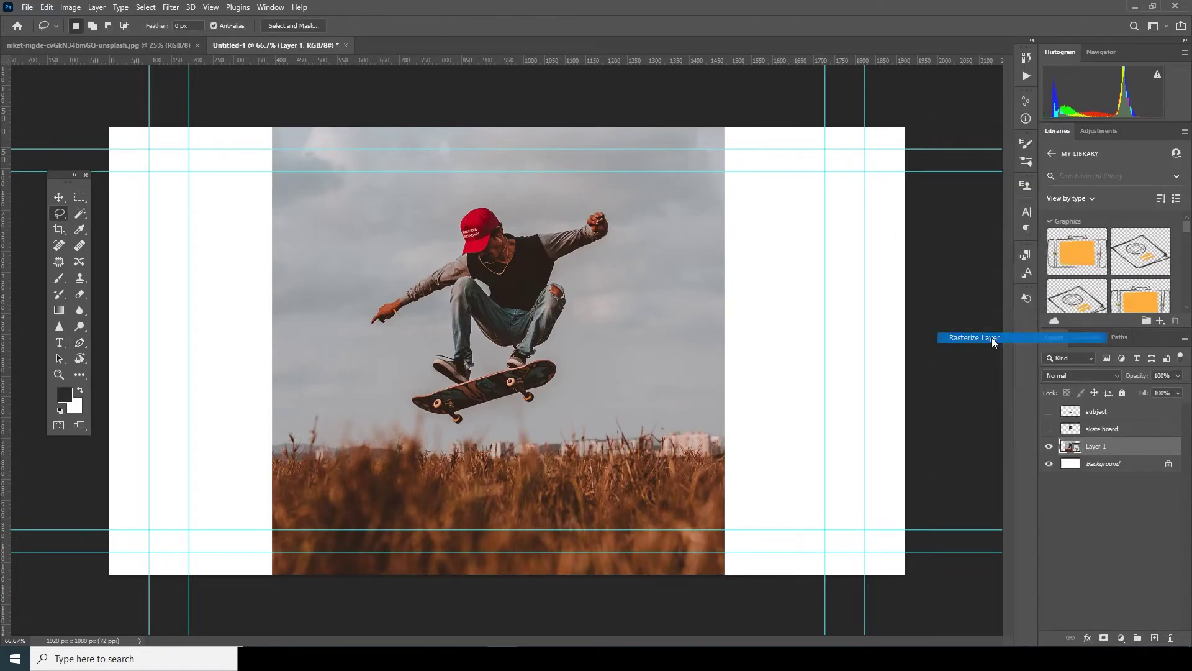
Draw a loose Lasso selection around the skater and skateboard on Layer 1.
{"action": "left_click_drag", "start_coordinate": [336, 310], "coordinate": [406, 407]}
{"action": "mouse_move", "coordinate": [582, 348]}
{"action": "left_mouse_down"}
{"action": "mouse_move", "coordinate": [626, 206]}
{"action": "mouse_move", "coordinate": [521, 194]}
{"action": "mouse_move", "coordinate": [364, 225]}
{"action": "left_mouse_up"}
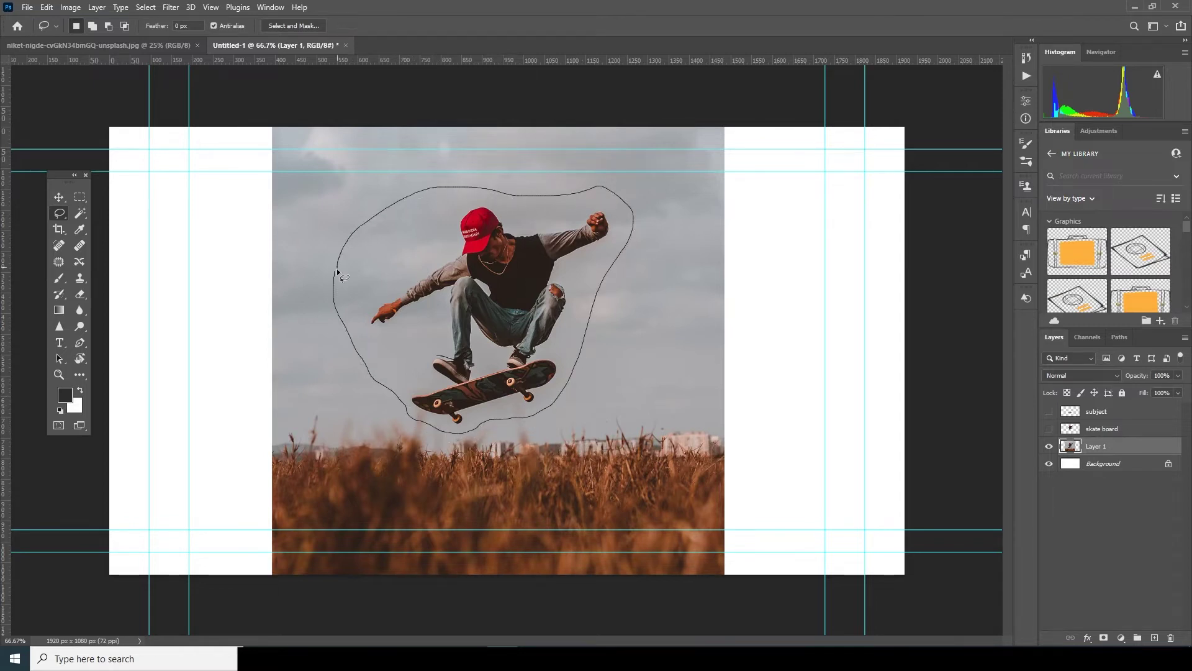
{"action": "left_click_drag", "start_coordinate": [335, 275], "coordinate": [335, 283]}
Apply Content-Aware Fill to the selected skater area with Auto sampling, outputting the result to a new layer.
{"action": "left_click", "coordinate": [46, 7]}
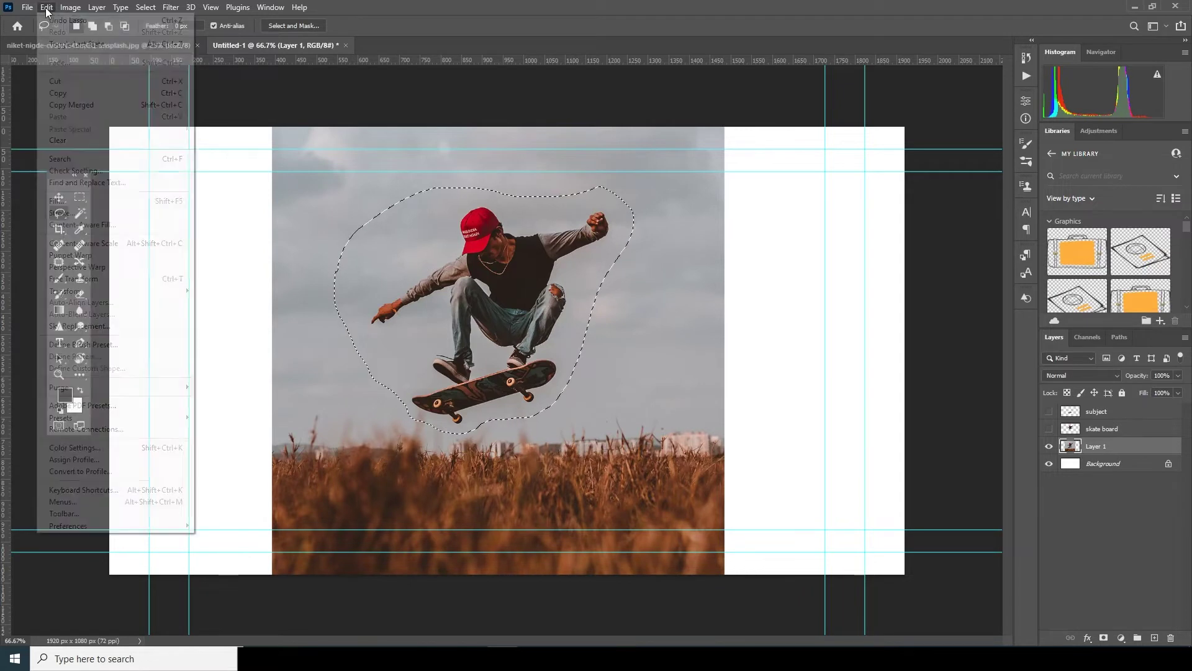
{"action": "left_click", "coordinate": [88, 227]}
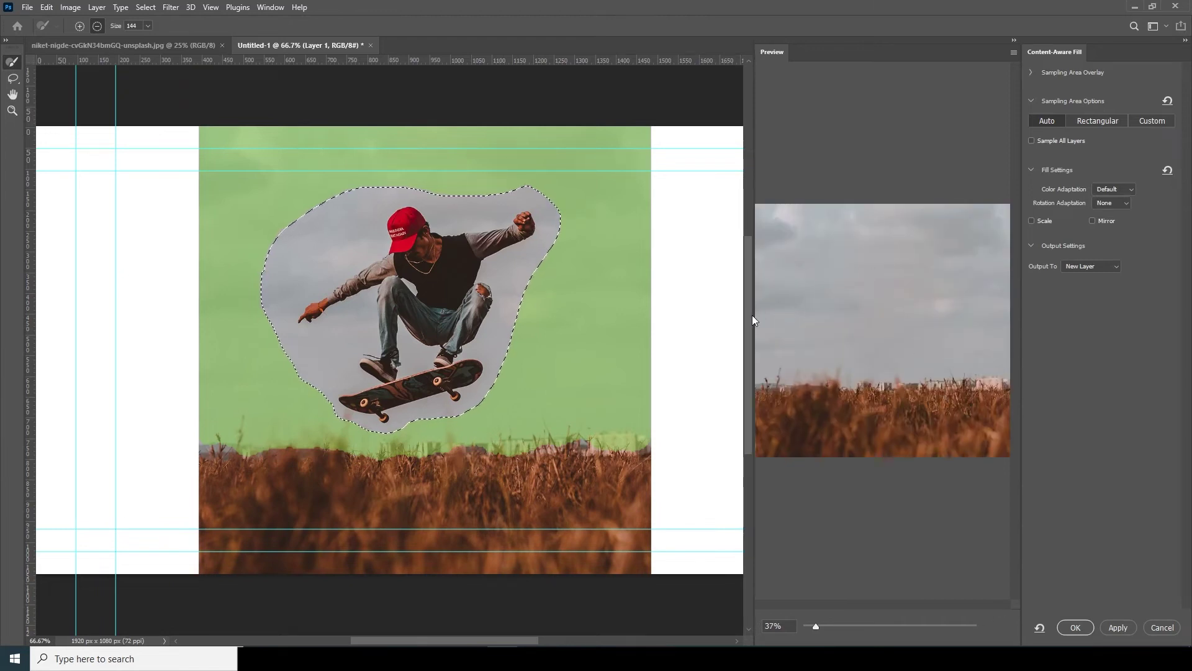
{"action": "left_click", "coordinate": [1082, 628]}
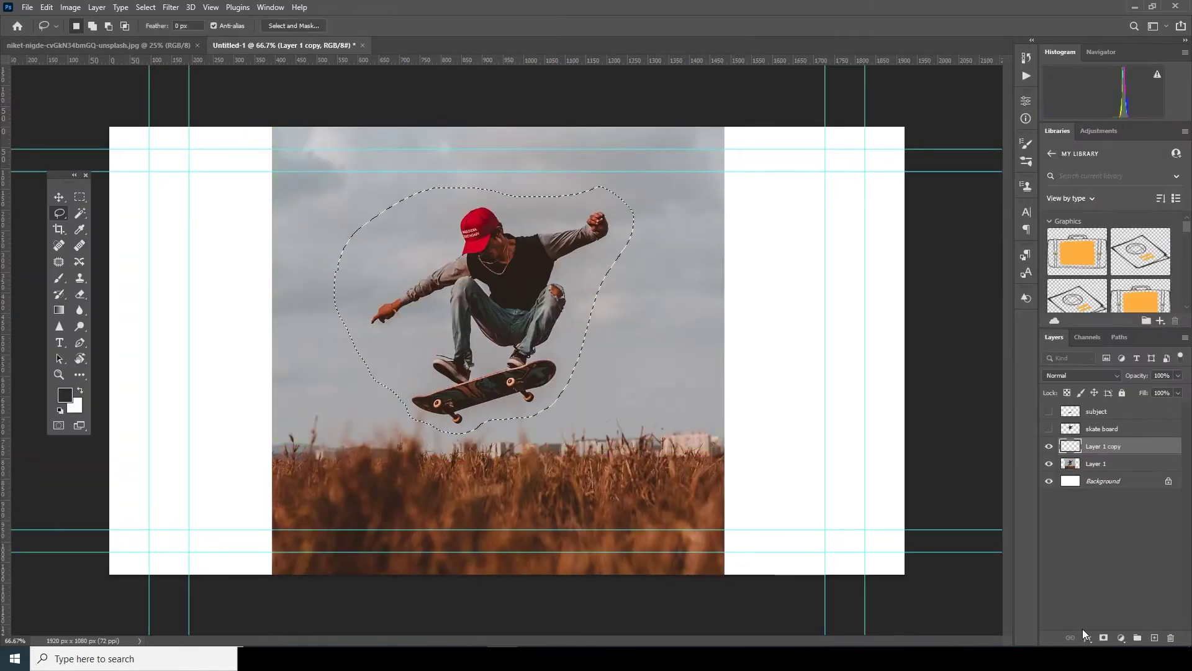
Deselect, and show the skate board and subject layers to check the cutouts over the filled background.
{"action": "left_click", "coordinate": [1068, 465]}
{"action": "left_click", "coordinate": [1062, 446]}
{"action": "left_click", "coordinate": [1049, 429]}
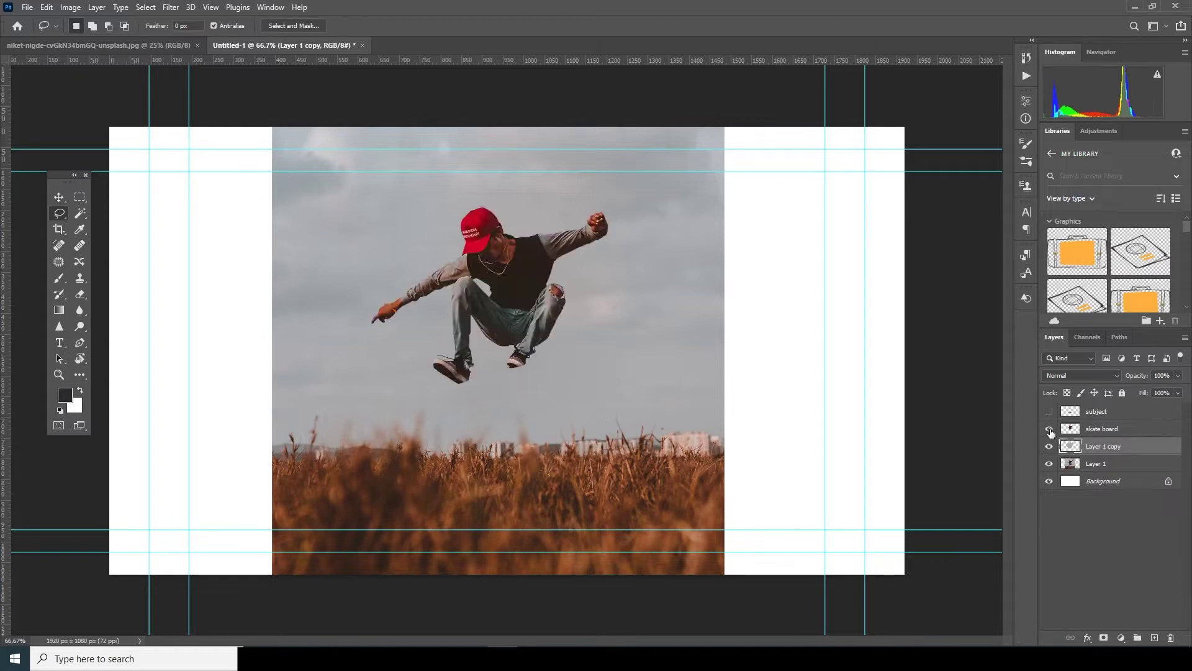
{"action": "left_click", "coordinate": [1050, 413]}
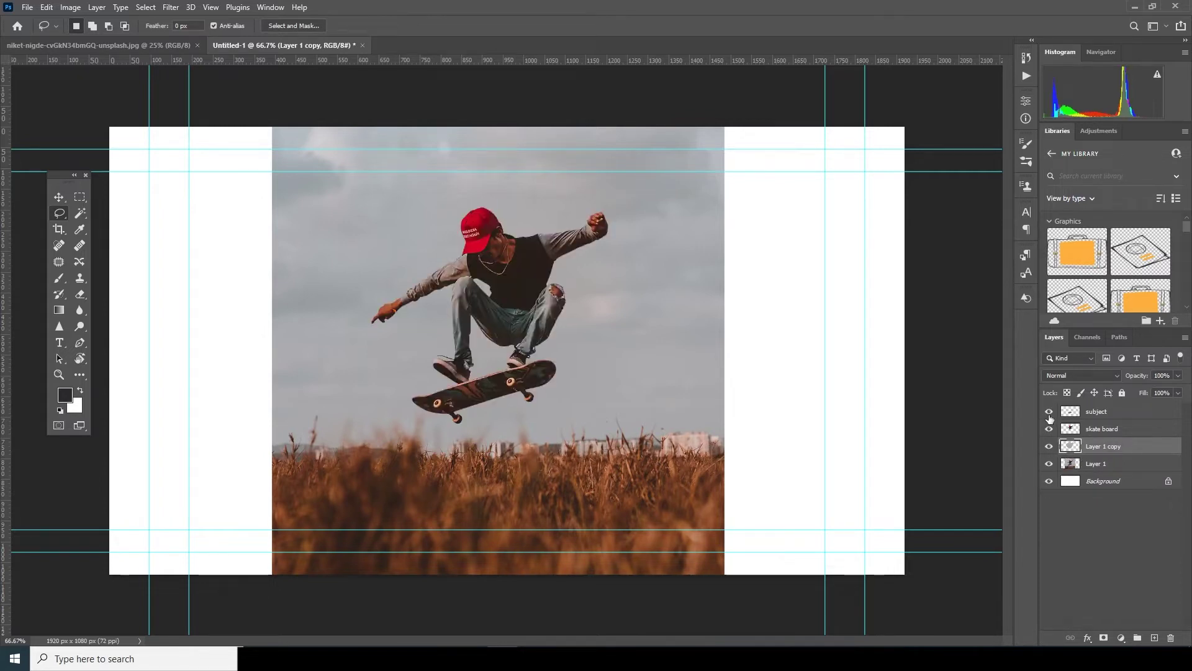
Hide the subject and skate board layers, and merge Layer 1 copy with Layer 1.
{"action": "left_click", "coordinate": [1072, 464]}
{"action": "left_click", "coordinate": [1049, 411]}
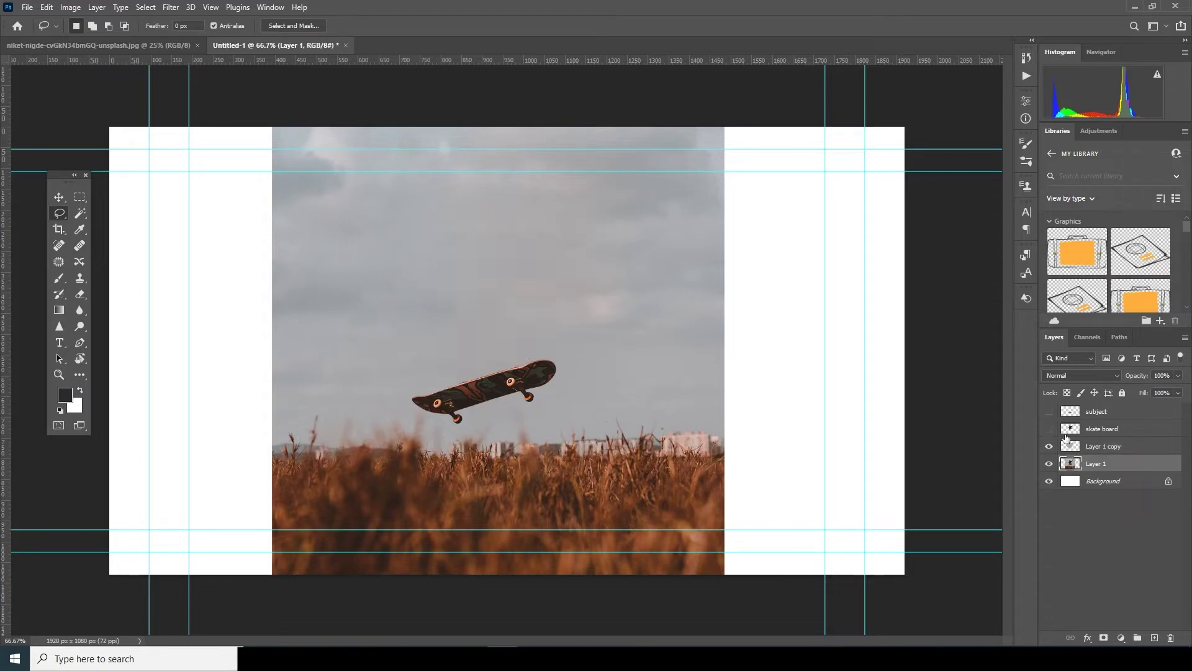
{"action": "left_click", "coordinate": [1049, 429]}
{"action": "left_click", "coordinate": [1071, 446], "text": "shift"}
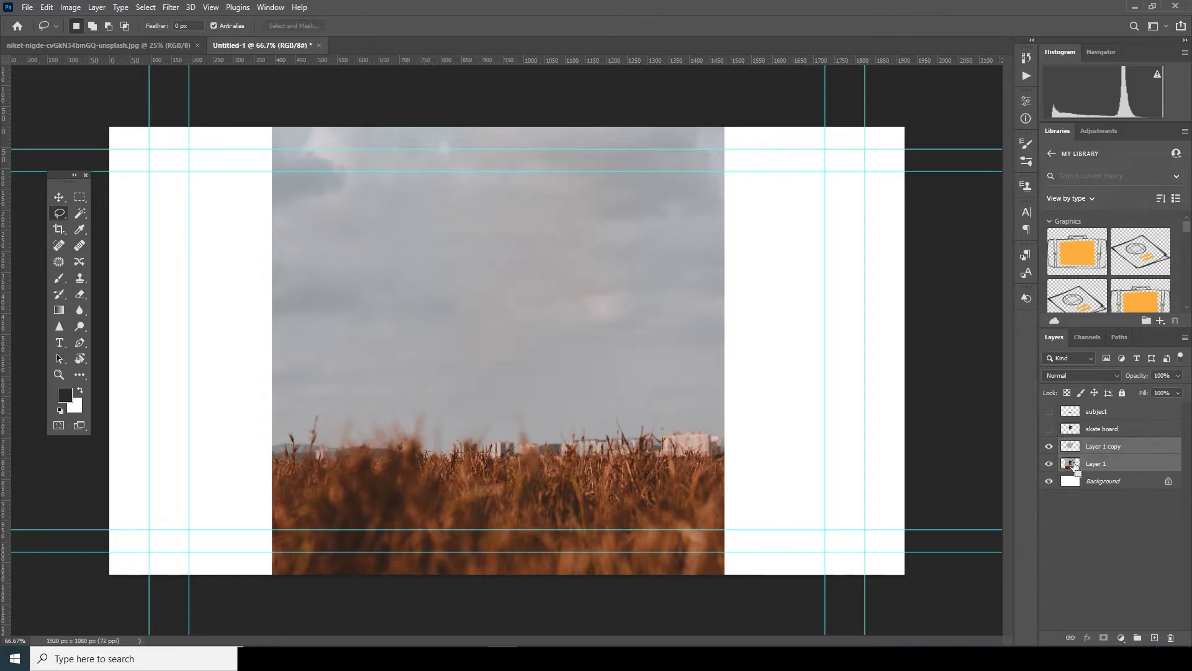
{"action": "key", "text": "ctrl+e"}
Duplicate the merged background sideways to cover the full canvas width, and blend the vertical seam with a soft 250 px Eraser.
{"action": "left_click", "coordinate": [59, 197]}
{"action": "mouse_move", "coordinate": [420, 334]}
{"action": "left_mouse_down"}
{"action": "mouse_move", "coordinate": [268, 322]}
{"action": "mouse_move", "coordinate": [587, 368]}
{"action": "mouse_move", "coordinate": [711, 354]}
{"action": "left_mouse_up"}
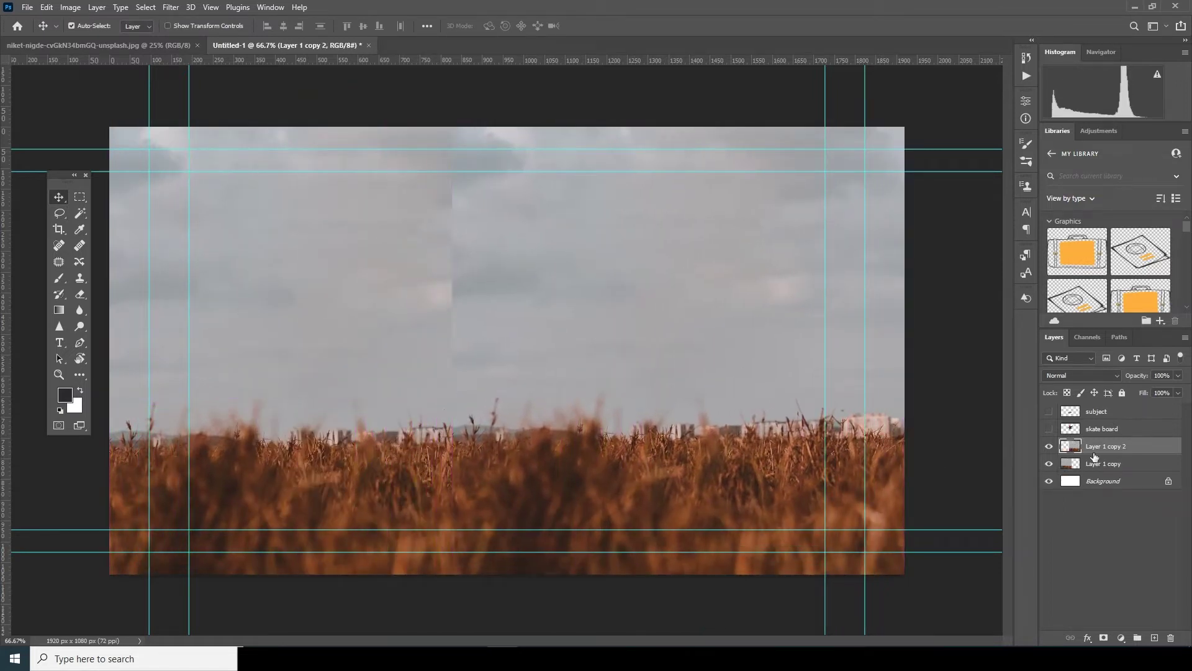
{"action": "key", "text": "e"}
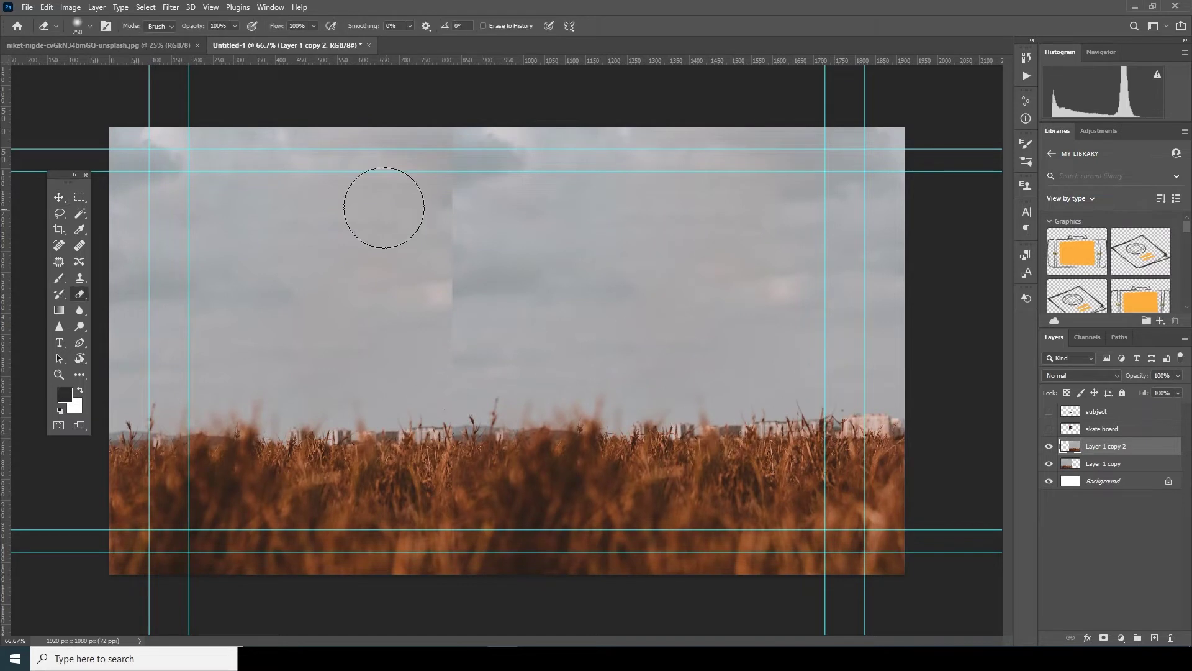
{"action": "mouse_move", "coordinate": [452, 151]}
{"action": "left_mouse_down"}
{"action": "mouse_move", "coordinate": [434, 133]}
{"action": "mouse_move", "coordinate": [426, 234]}
{"action": "mouse_move", "coordinate": [442, 276]}
{"action": "mouse_move", "coordinate": [442, 359]}
{"action": "mouse_move", "coordinate": [399, 500]}
{"action": "mouse_move", "coordinate": [430, 559]}
{"action": "mouse_move", "coordinate": [388, 569]}
{"action": "left_mouse_up"}
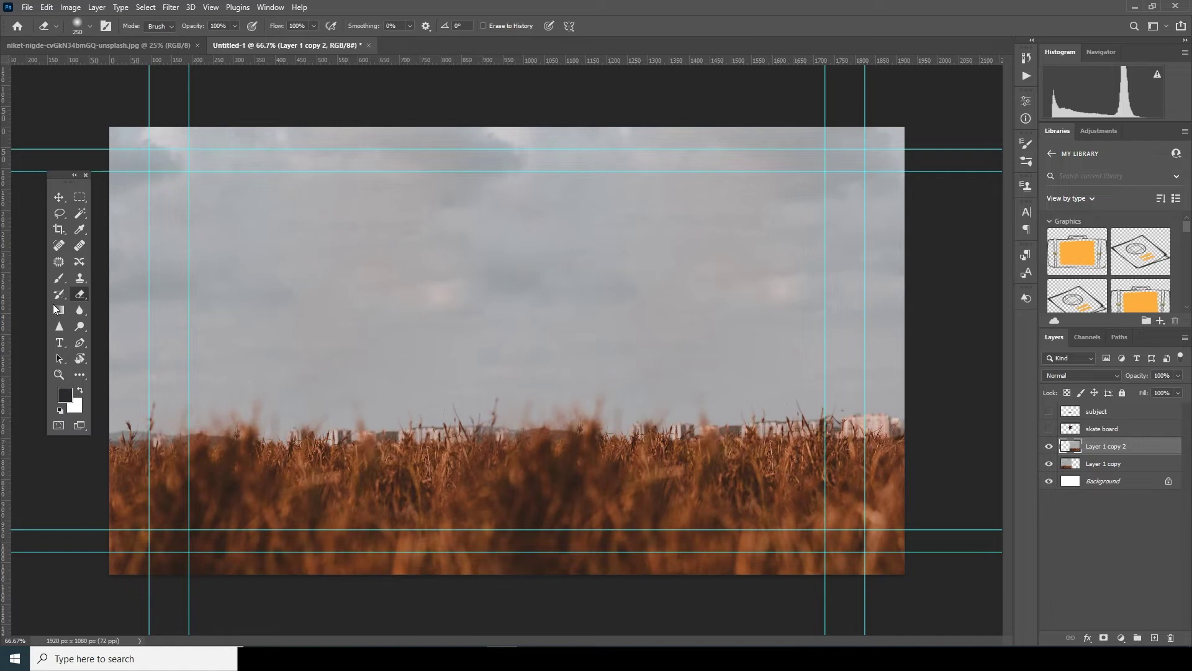
Merge Layer 1 copy 2 with Layer 1 copy and rename the merged layer bg.
{"action": "left_click", "coordinate": [59, 197]}
{"action": "left_click", "coordinate": [1129, 467], "text": "shift"}
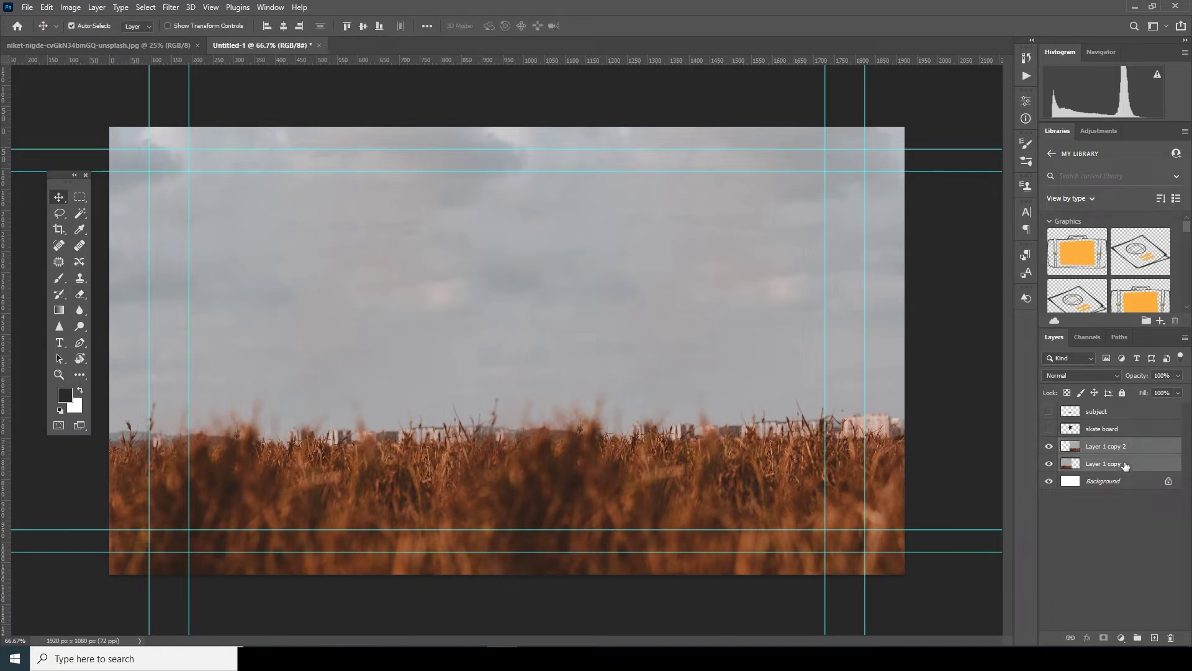
{"action": "key", "text": "ctrl+e"}
{"action": "double_click", "coordinate": [1099, 446]}
{"action": "type", "text": "bg"}
{"action": "key", "text": "Return"}
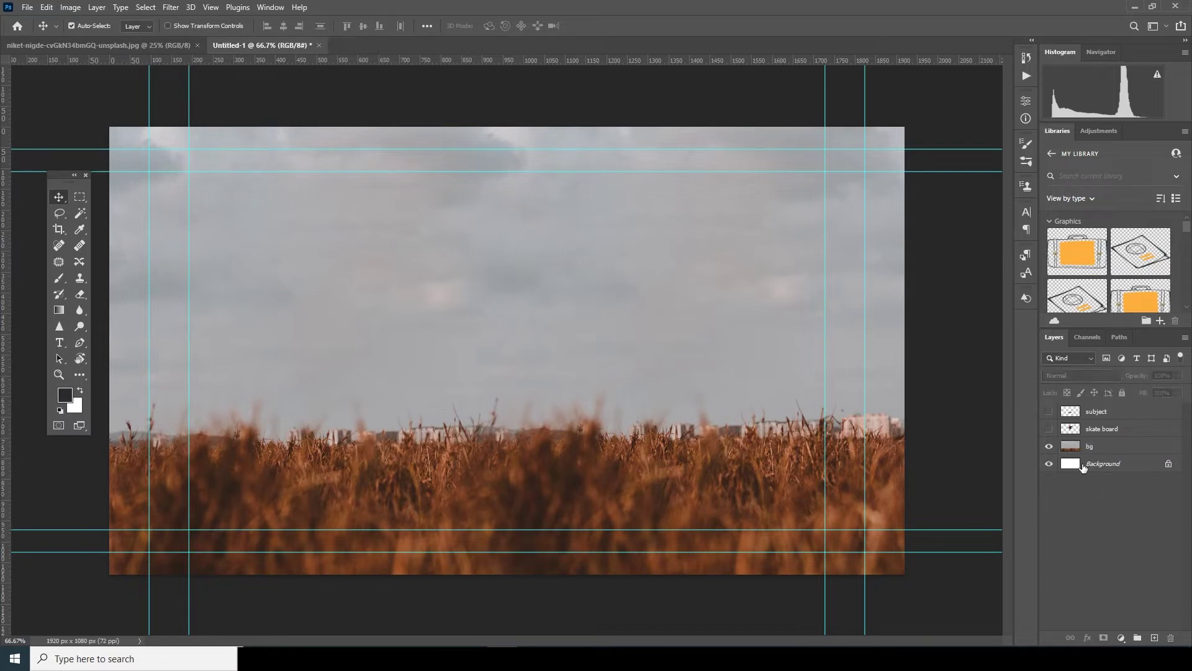
Toggle the bg and skate board layers to check what each contains, leaving both shown.
{"action": "left_click", "coordinate": [1050, 446]}
{"action": "left_click", "coordinate": [1049, 446]}
{"action": "left_click", "coordinate": [1050, 428]}
{"action": "left_click", "coordinate": [1050, 429]}
{"action": "left_click", "coordinate": [1049, 428]}
{"action": "left_click", "coordinate": [1049, 428]}
{"action": "left_click", "coordinate": [1050, 428]}
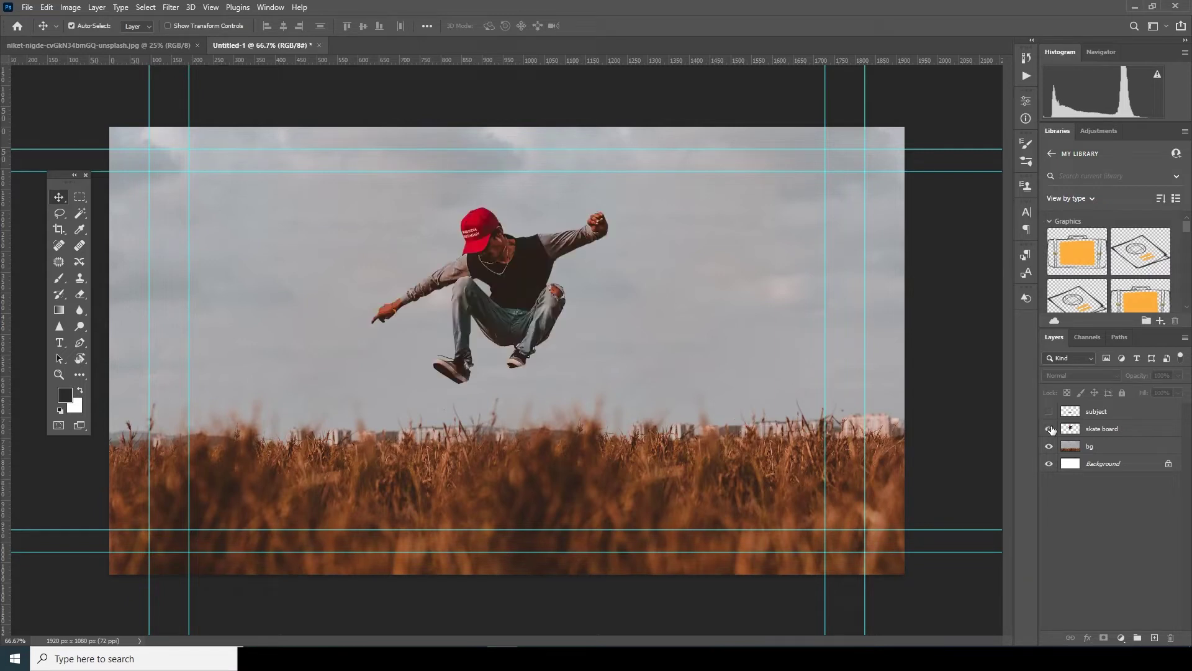
Rename the skater's cutout layer subject, and show the board's cutout layer and rename it skate board.
{"action": "double_click", "coordinate": [1102, 429]}
{"action": "type", "text": "subject"}
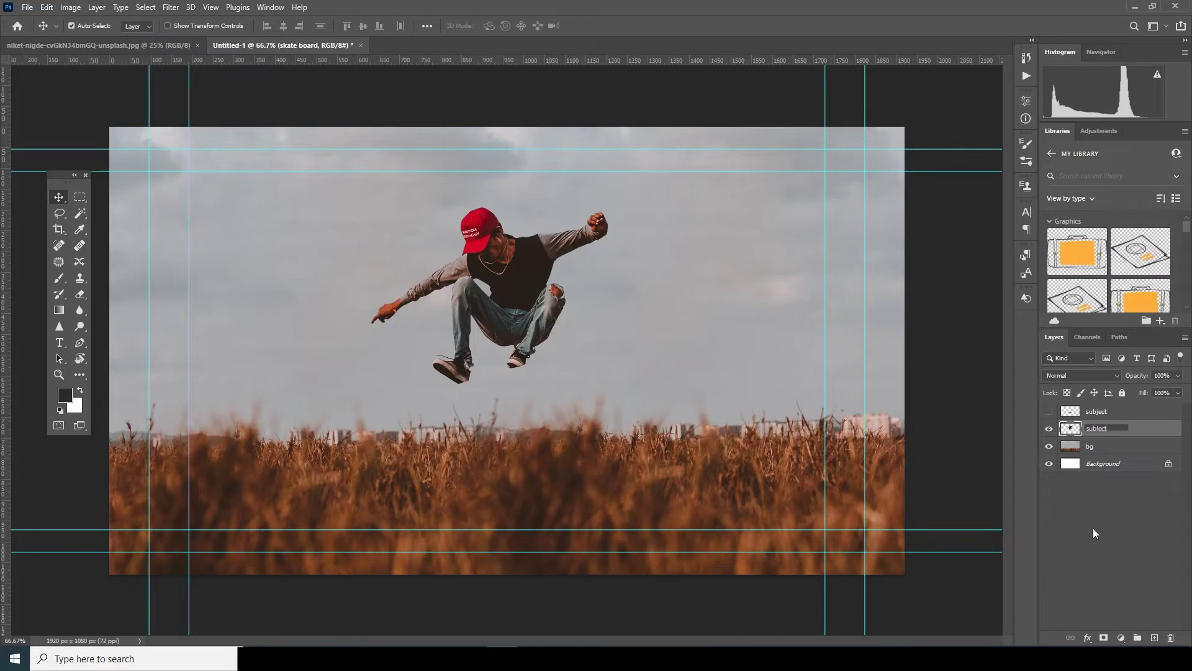
{"action": "key", "text": "Return"}
{"action": "left_click", "coordinate": [1049, 411]}
{"action": "double_click", "coordinate": [1096, 411]}
{"action": "type", "text": "skate board"}
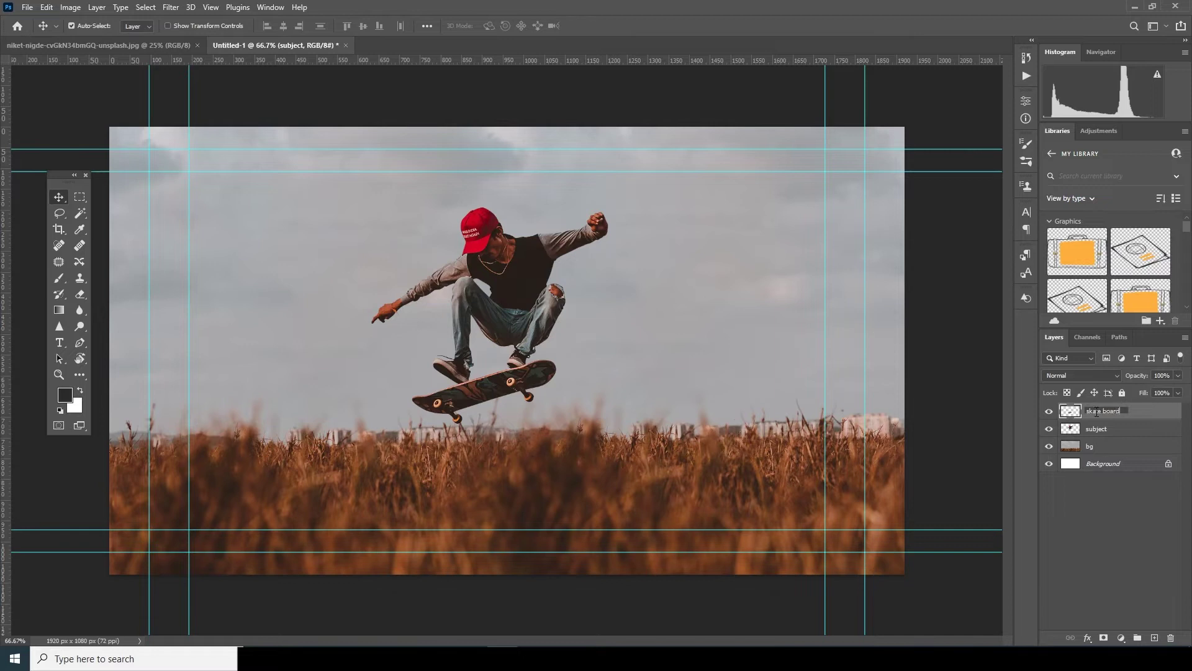
{"action": "left_click", "coordinate": [1109, 544]}
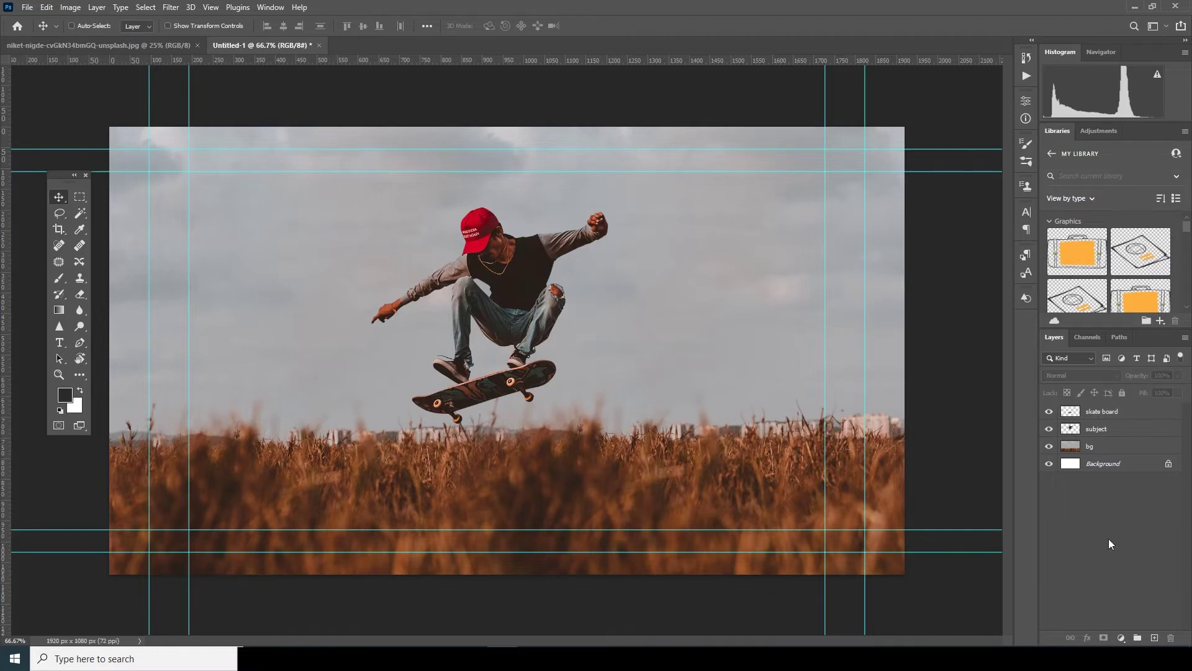
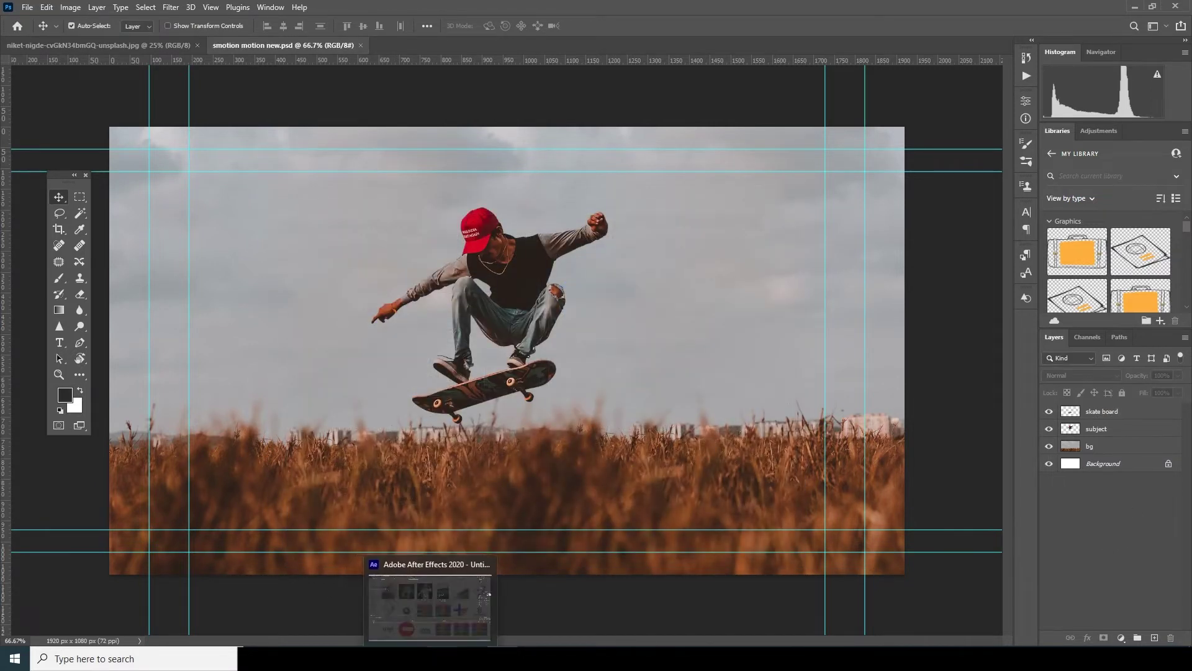
Switch to After Effects and choose the smotion motion new PSD from the Desktop for import.
{"action": "left_click", "coordinate": [441, 657]}
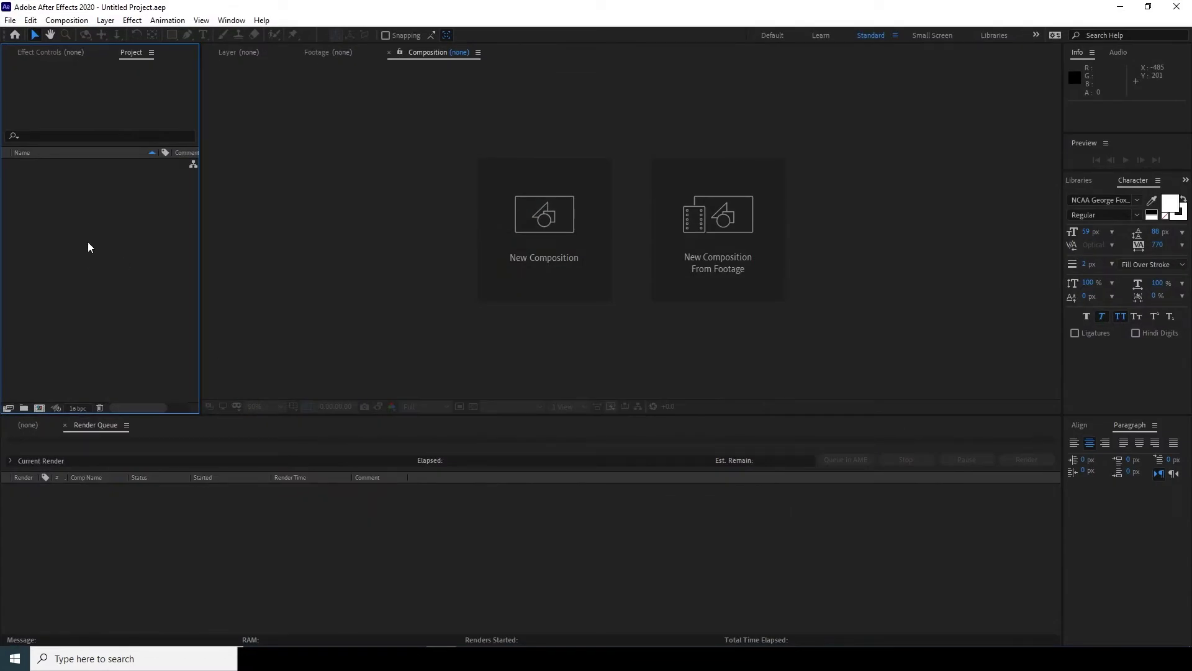
{"action": "left_click", "coordinate": [10, 20]}
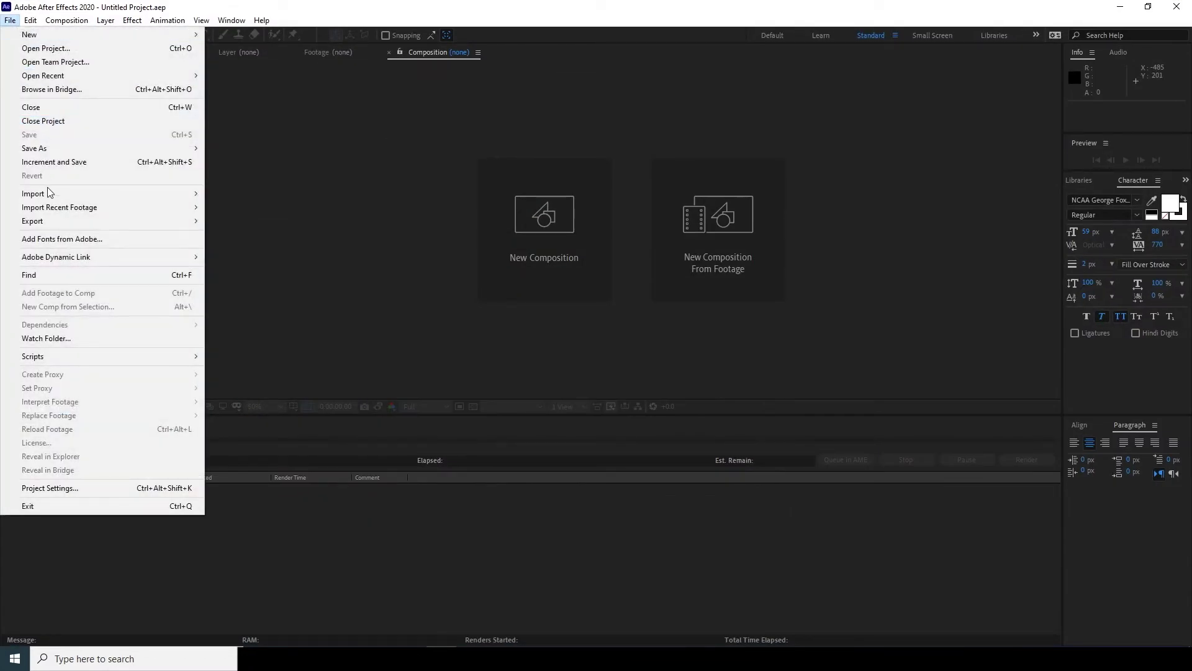
{"action": "mouse_move", "coordinate": [52, 193]}
{"action": "left_click", "coordinate": [258, 198]}
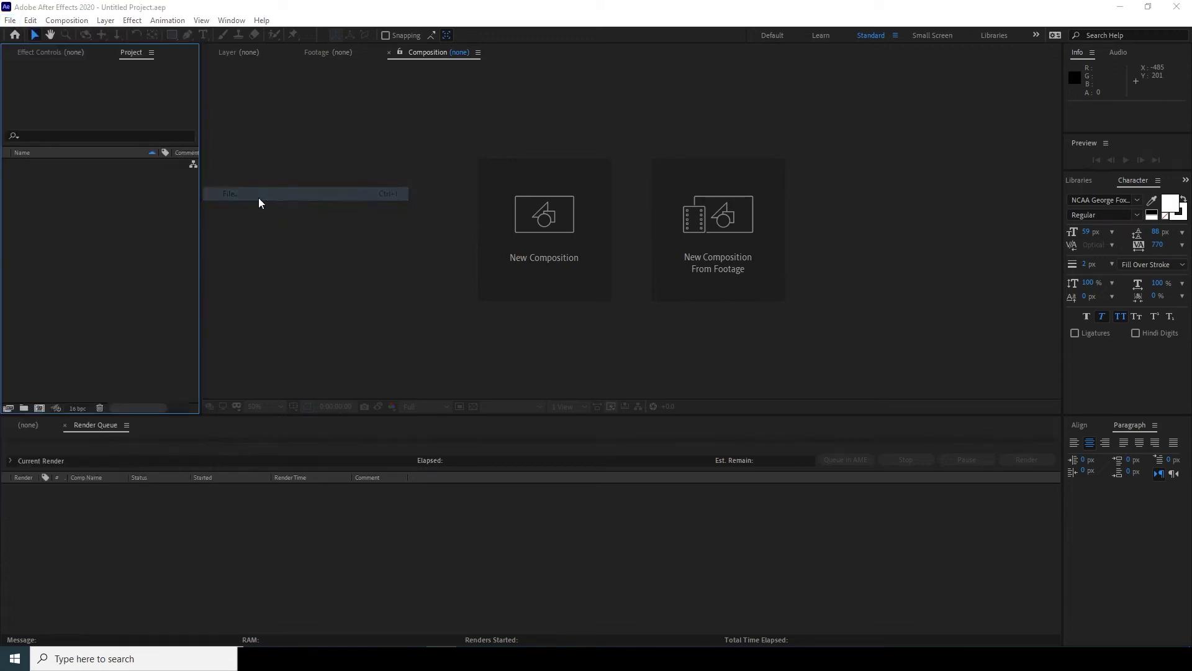
{"action": "left_click", "coordinate": [217, 453]}
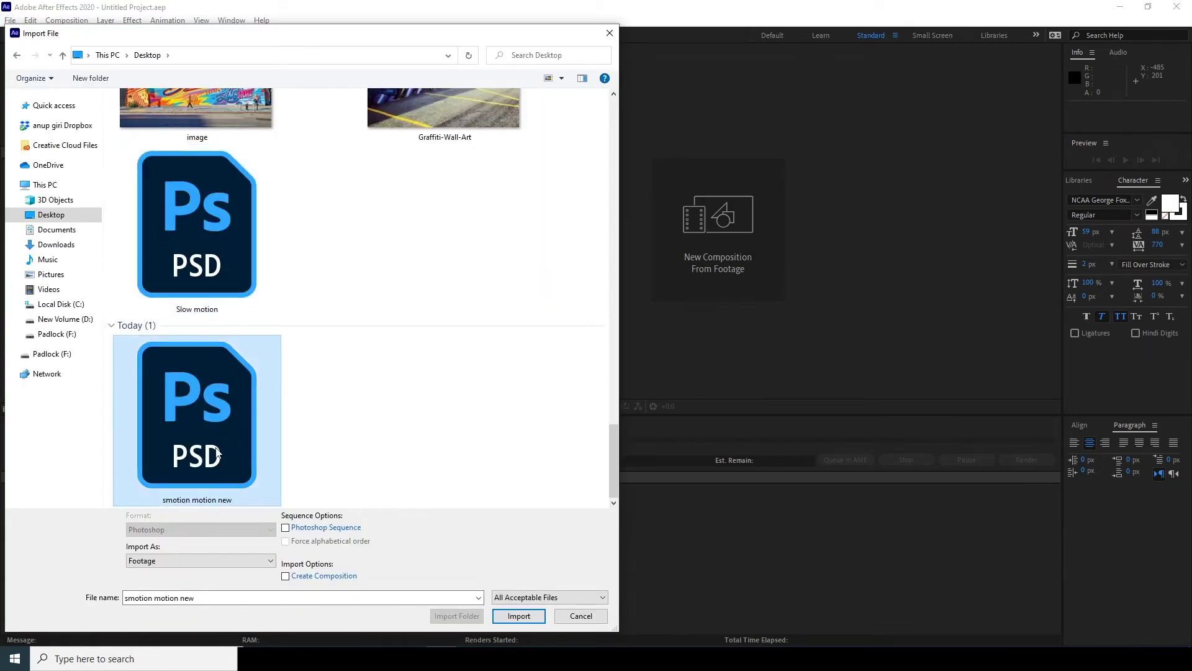
{"action": "left_click", "coordinate": [534, 617]}
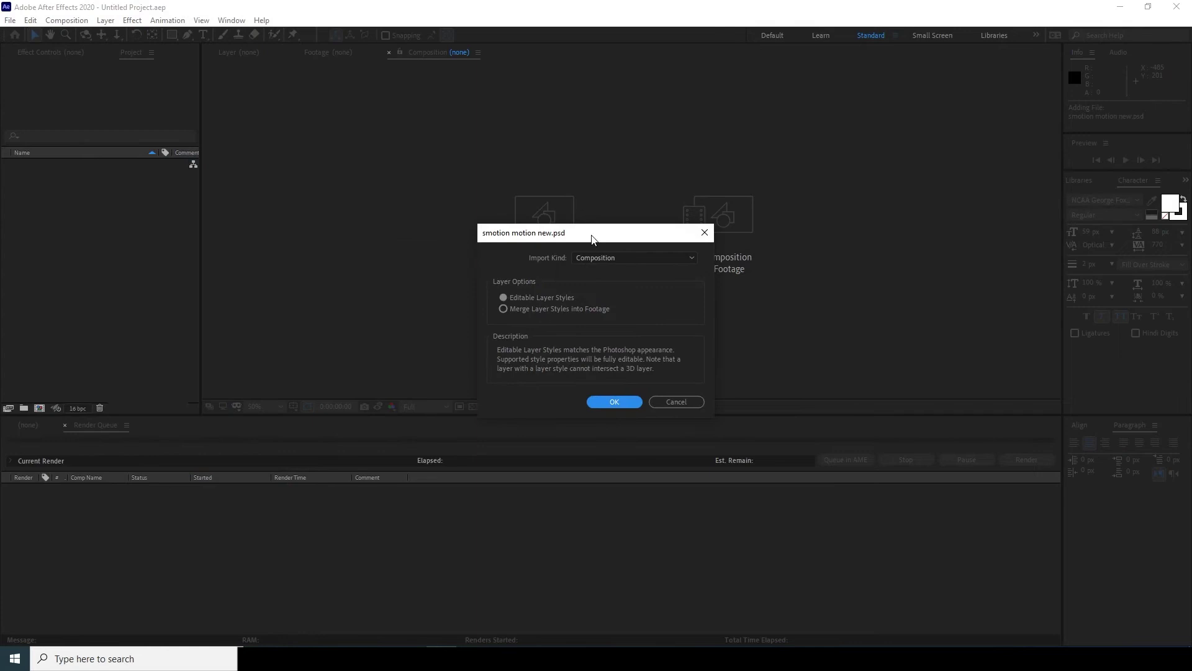
Import the PSD as a Composition with Editable Layer Styles.
{"action": "left_click_drag", "start_coordinate": [591, 240], "coordinate": [454, 195]}
{"action": "left_click", "coordinate": [475, 212]}
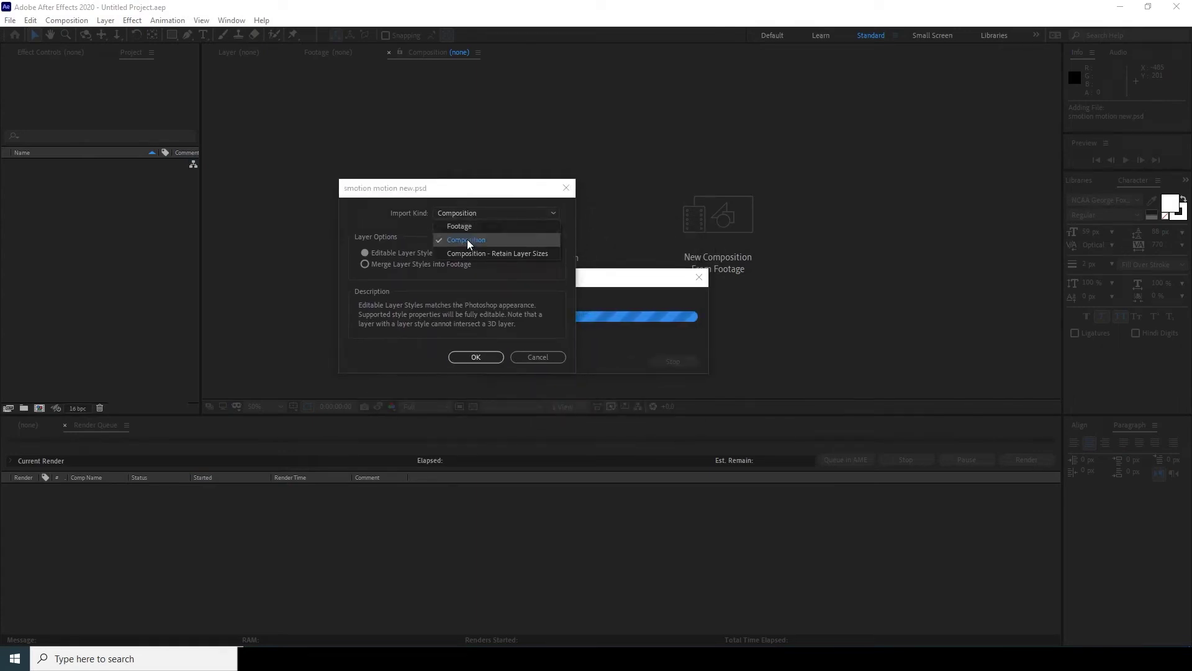
{"action": "left_click", "coordinate": [467, 240]}
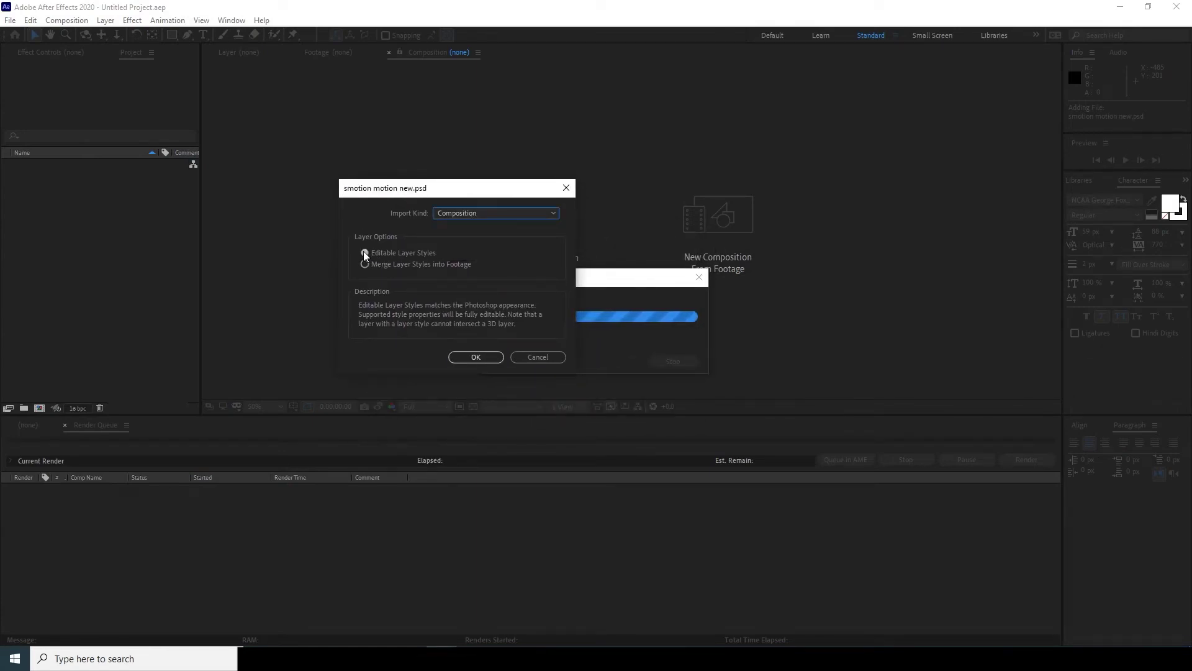
{"action": "left_click", "coordinate": [364, 252]}
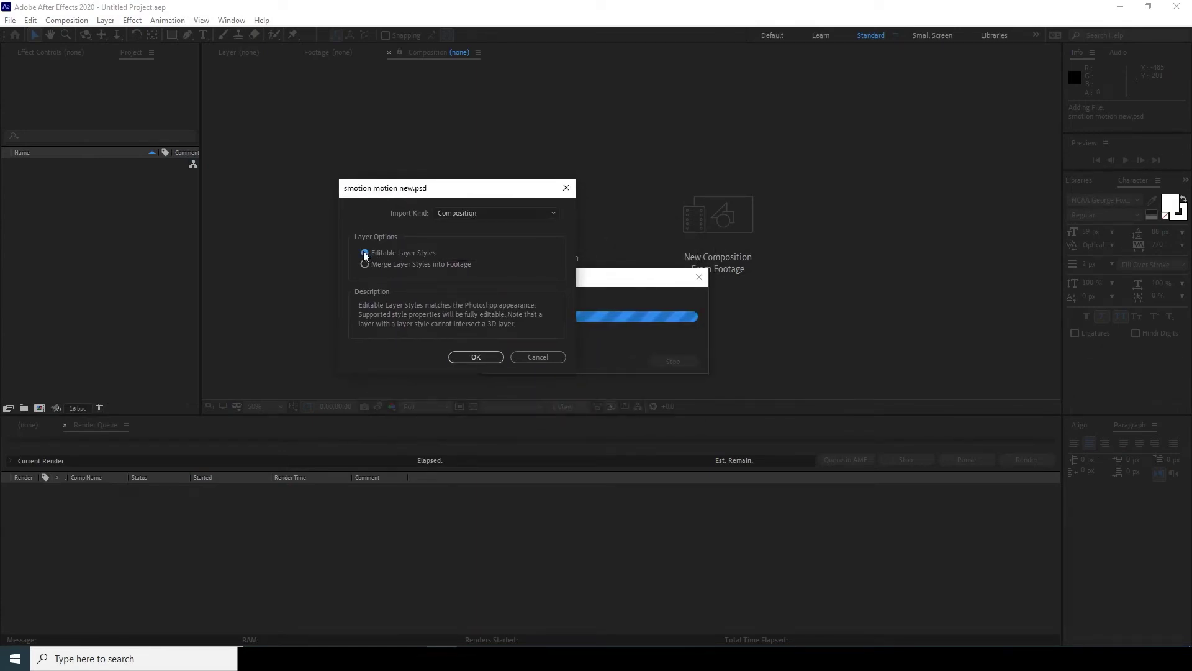
{"action": "left_click", "coordinate": [483, 358]}
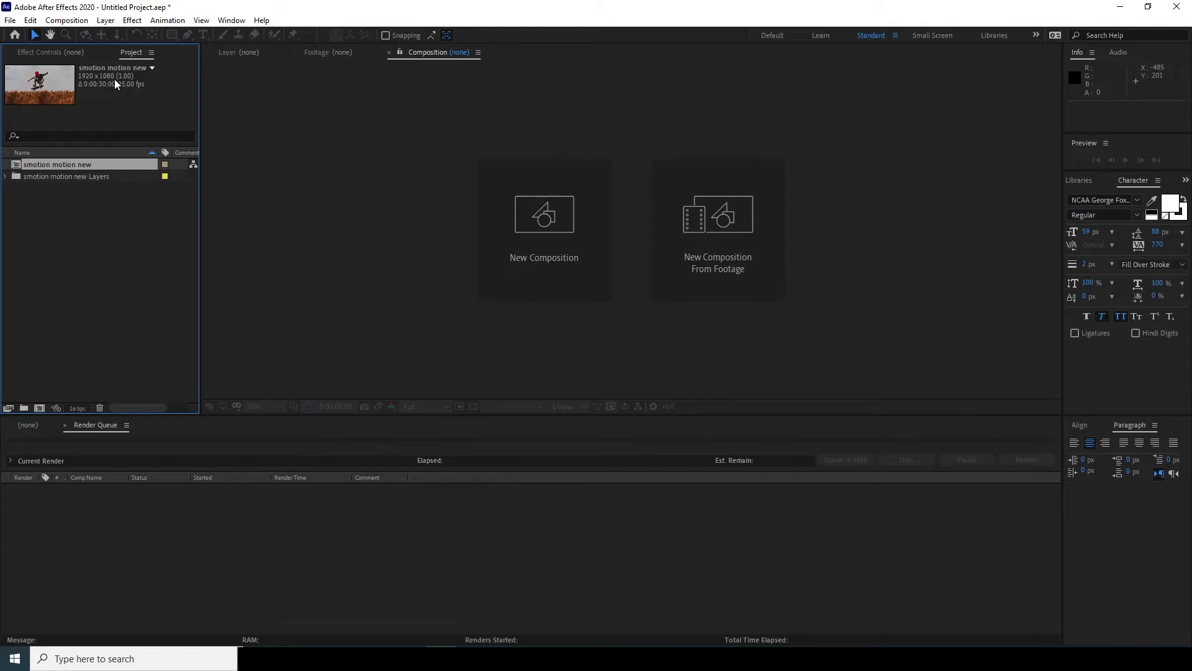
Open the smotion motion new composition with the current time at its start.
{"action": "left_click", "coordinate": [83, 256]}
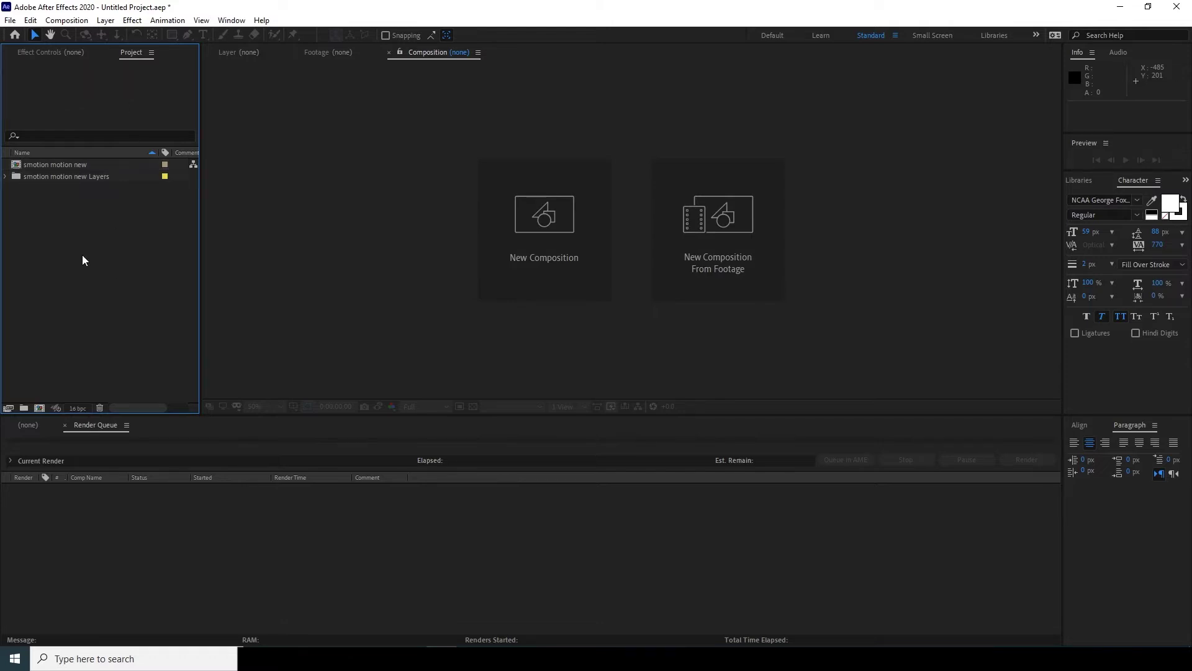
{"action": "left_click", "coordinate": [19, 168]}
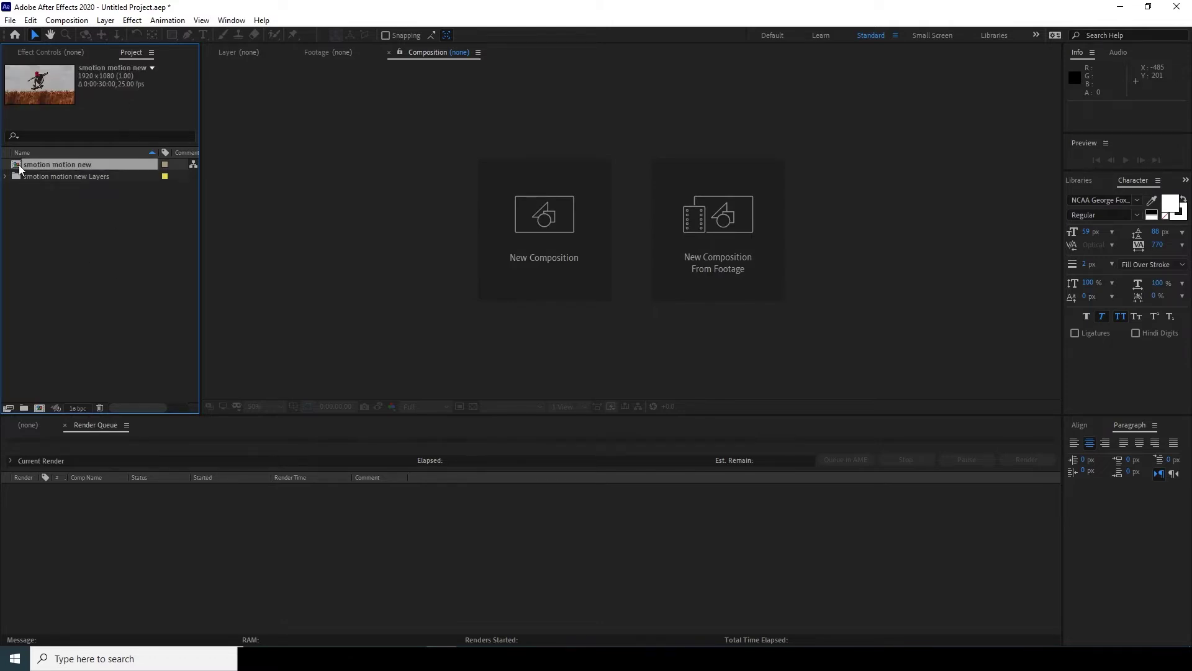
{"action": "double_click", "coordinate": [19, 167]}
{"action": "left_click_drag", "start_coordinate": [424, 452], "coordinate": [400, 458]}
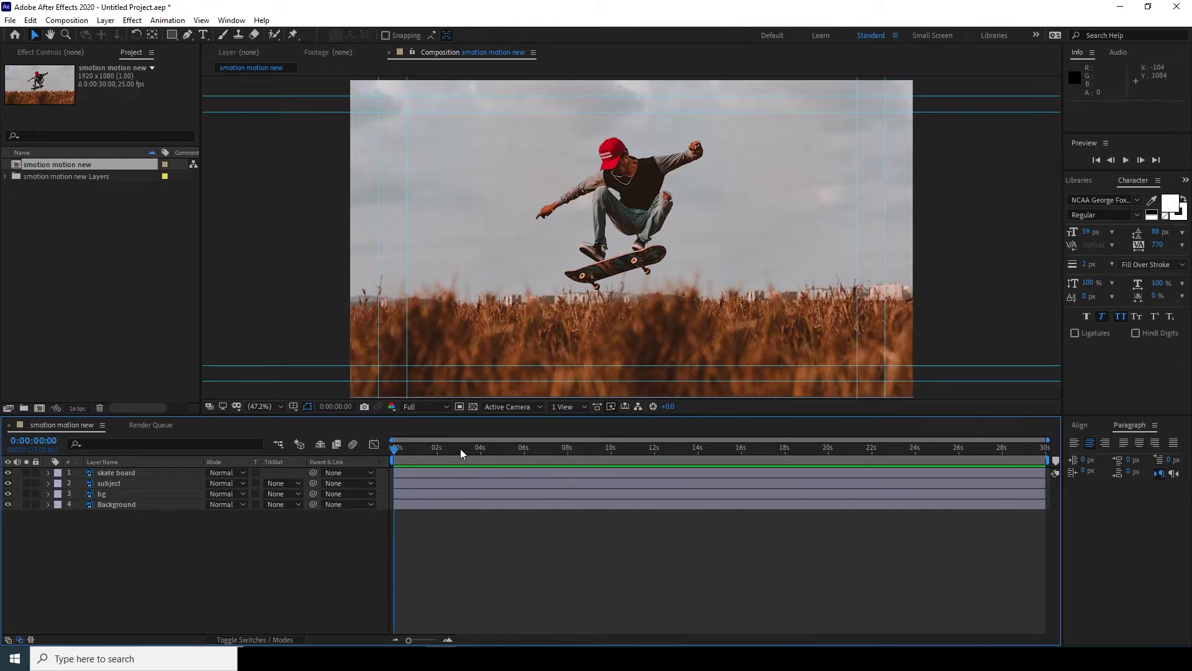
End the work area at 0:00:05:00, trim the composition to it, and return the current time to the start.
{"action": "left_click_drag", "start_coordinate": [477, 451], "coordinate": [439, 452]}
{"action": "scroll", "coordinate": [523, 457], "scroll_direction": "up", "scroll_amount": 3}
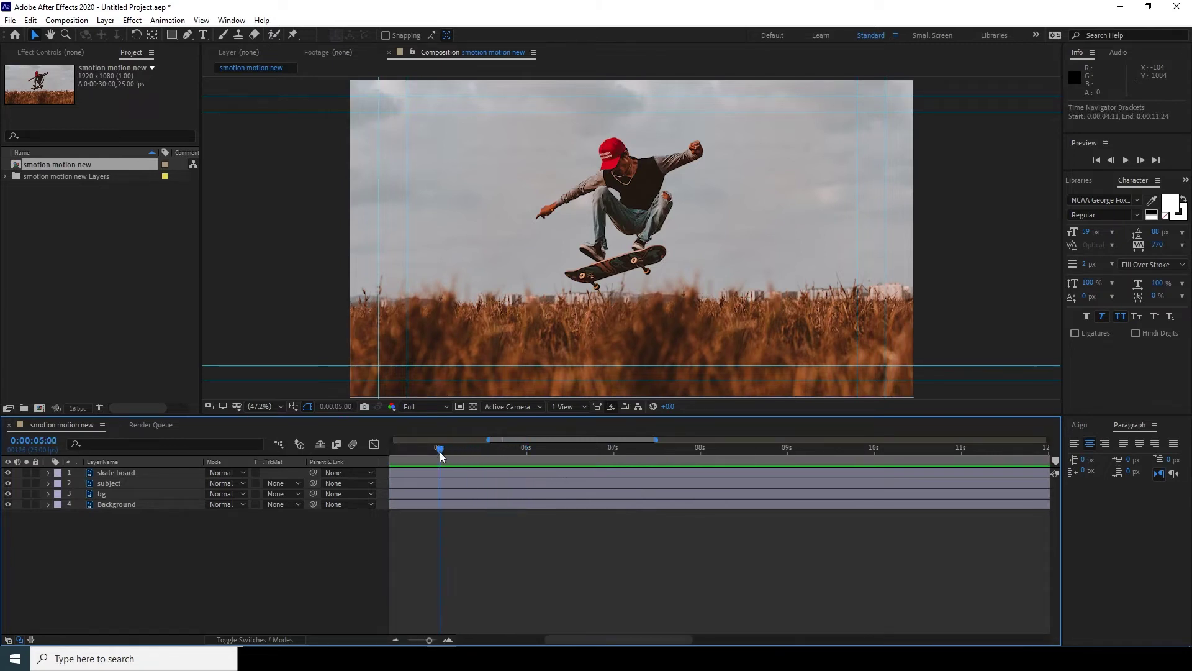
{"action": "scroll", "coordinate": [439, 454], "scroll_direction": "down", "scroll_amount": 5}
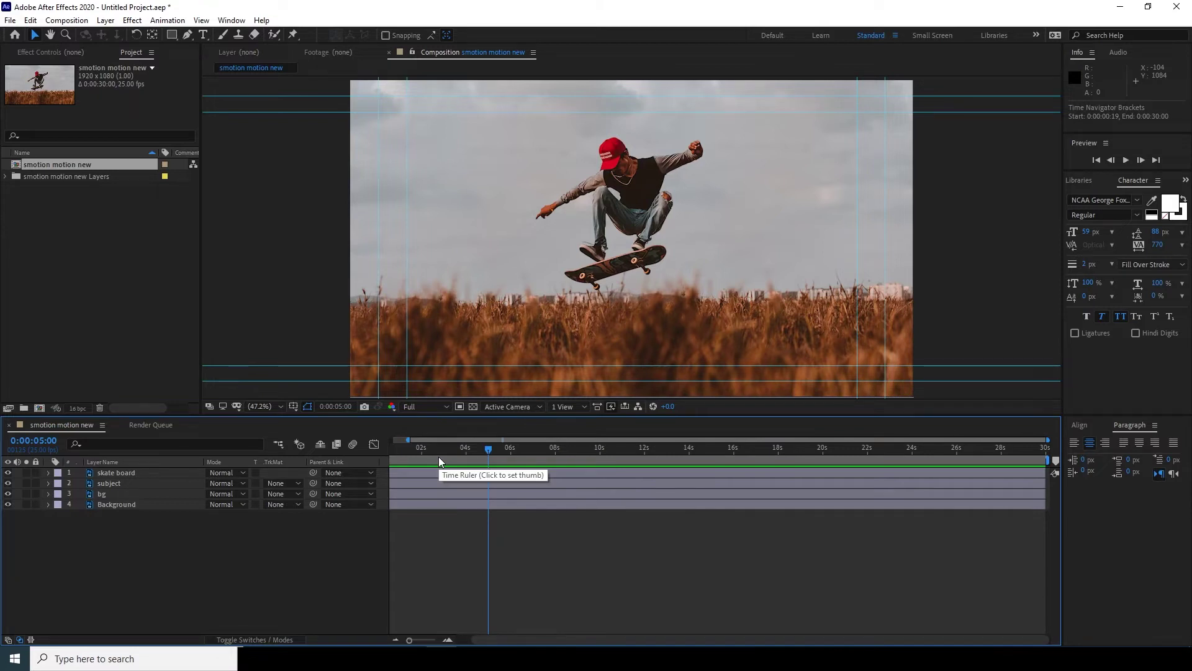
{"action": "key", "text": "n"}
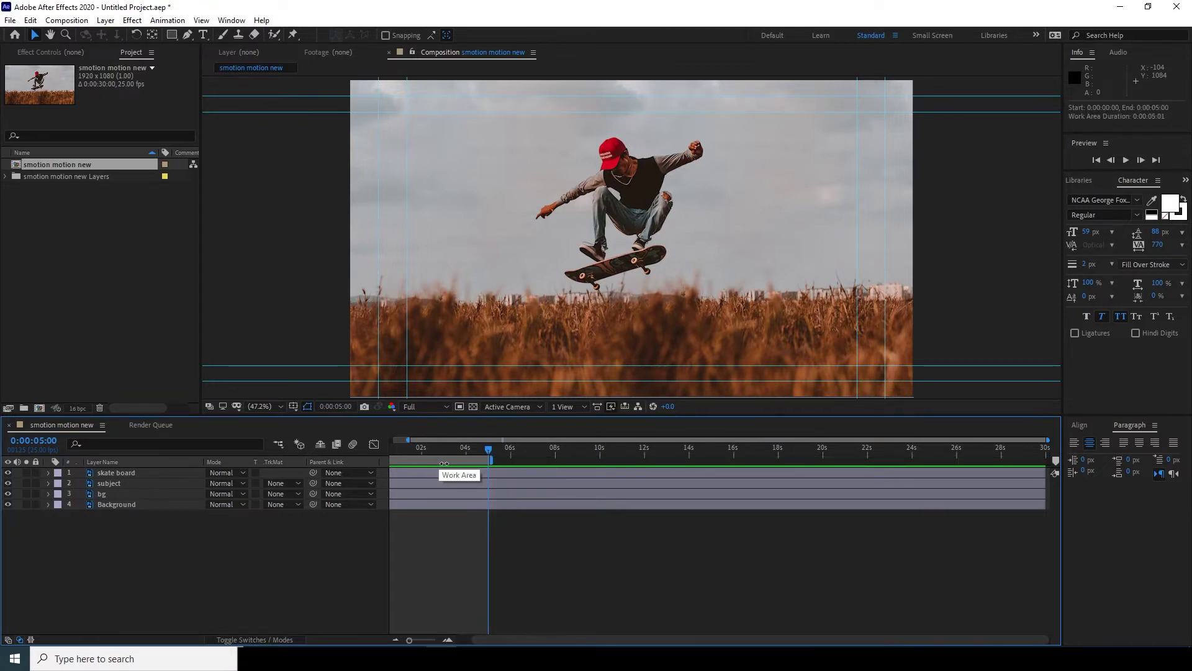
{"action": "right_click", "coordinate": [445, 462]}
{"action": "left_click", "coordinate": [479, 501]}
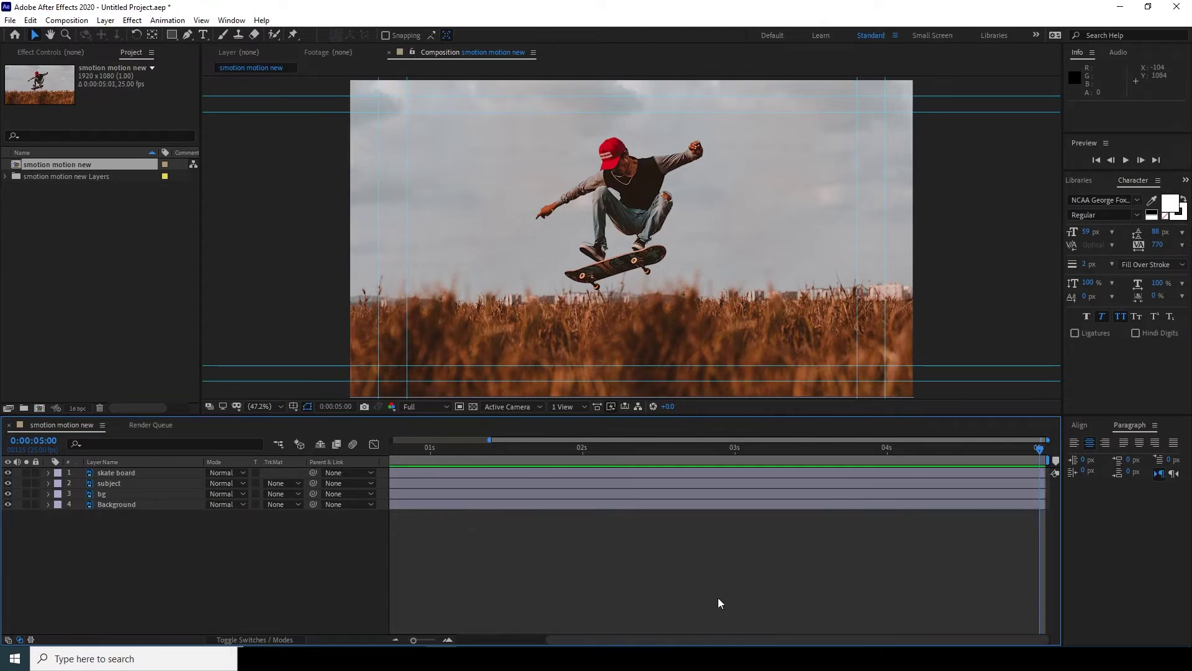
{"action": "left_click_drag", "start_coordinate": [487, 452], "coordinate": [321, 453]}
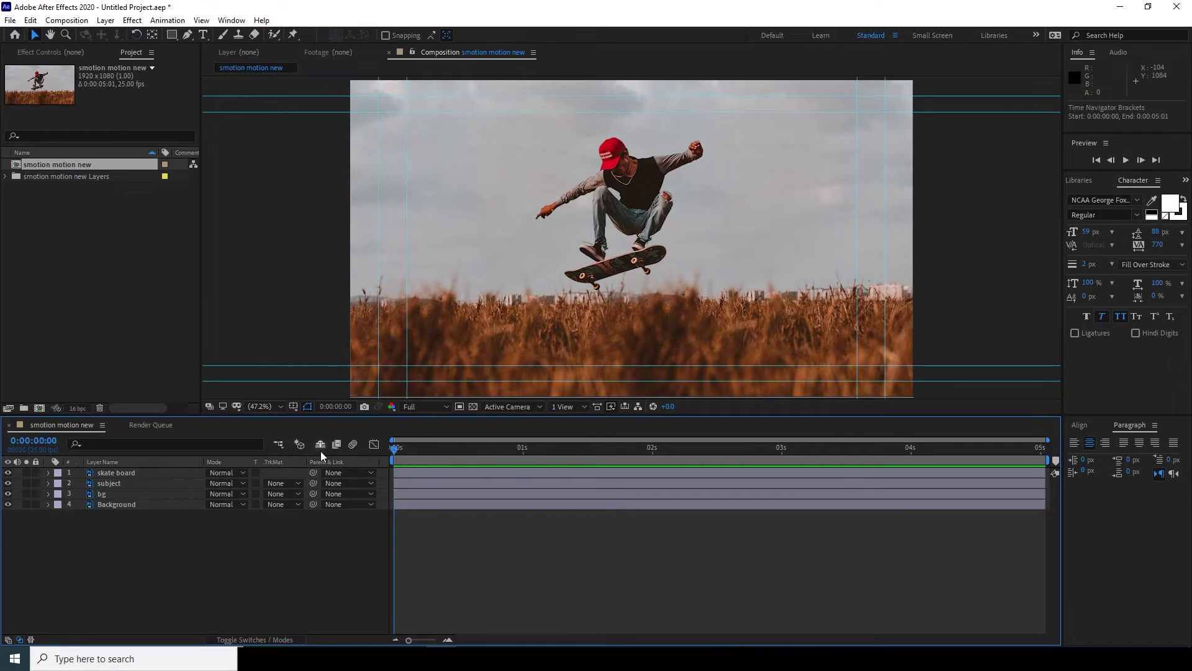
Hide the white Background layer, and toggle the bg and subject layers to check the composition's separate layers.
{"action": "left_click", "coordinate": [8, 494]}
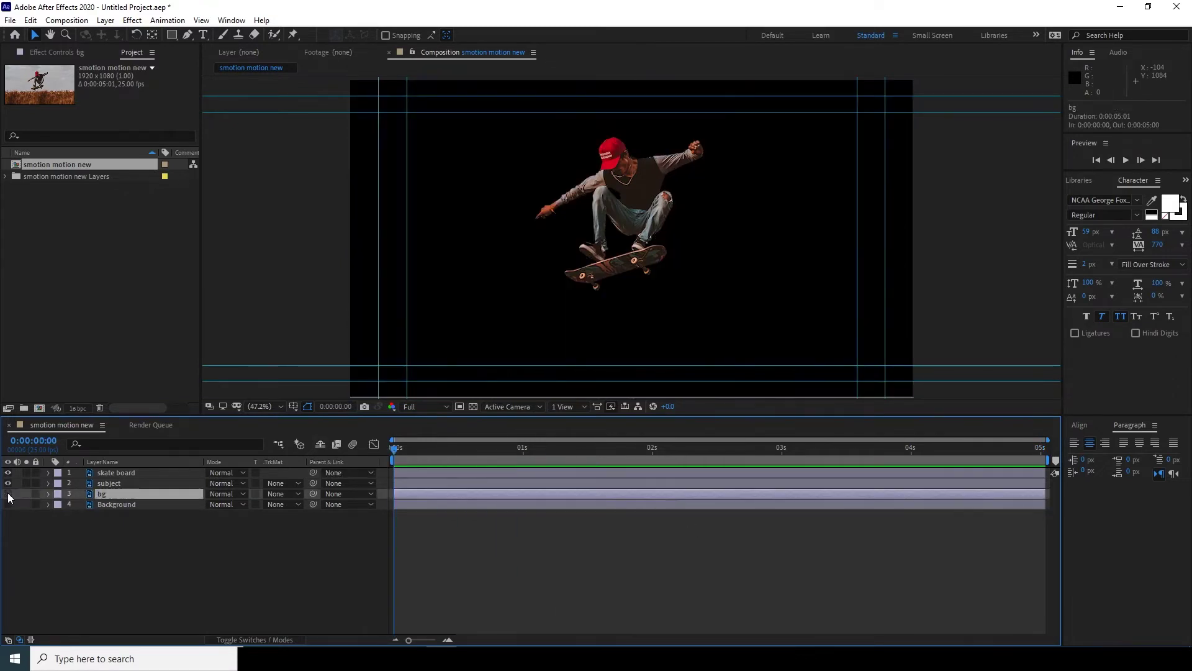
{"action": "left_click", "coordinate": [8, 493]}
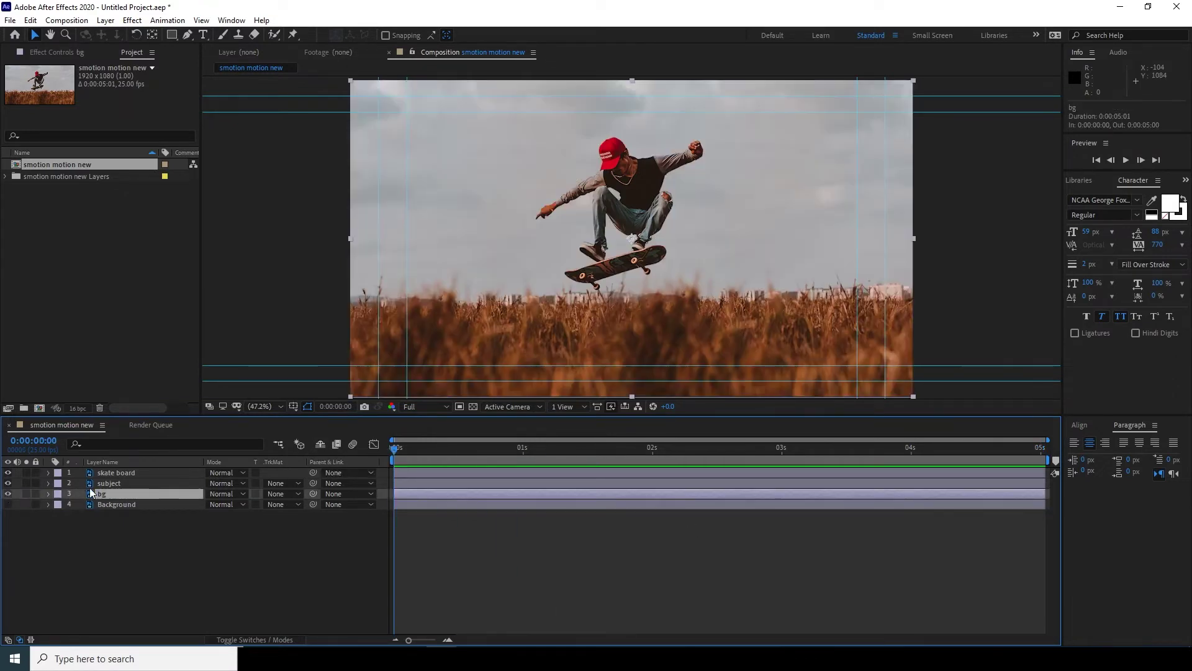
{"action": "left_click", "coordinate": [94, 486]}
{"action": "left_click", "coordinate": [9, 483]}
{"action": "left_click", "coordinate": [9, 484]}
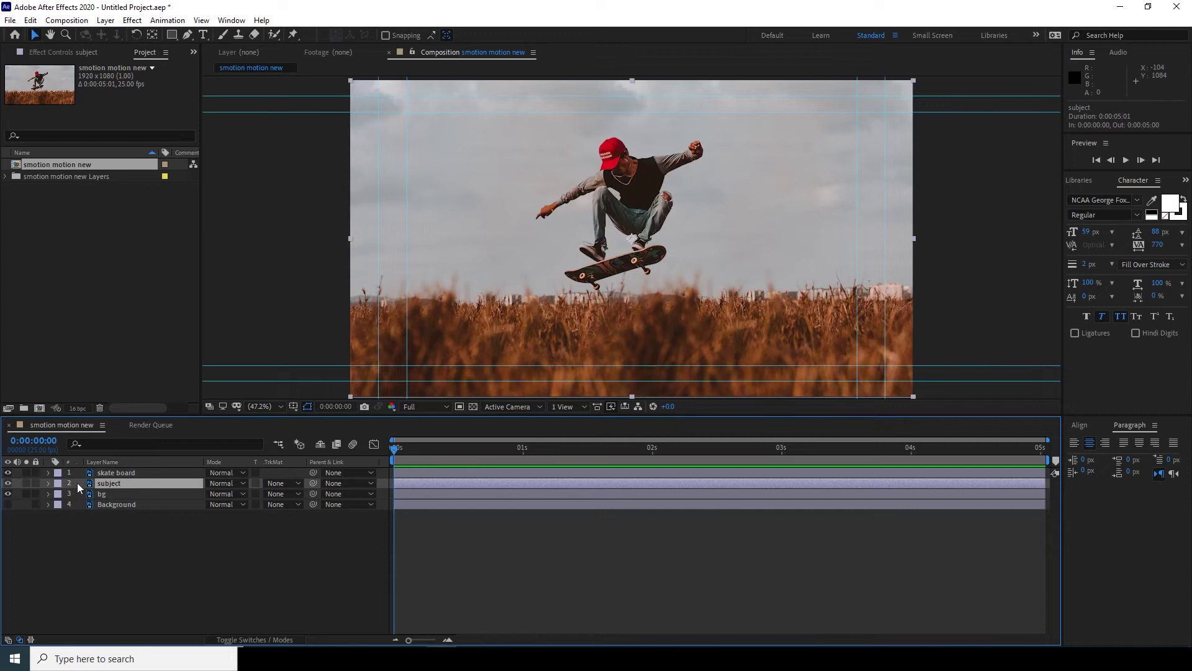
{"action": "left_click", "coordinate": [89, 475]}
{"action": "left_click", "coordinate": [57, 484]}
{"action": "left_click", "coordinate": [8, 483]}
{"action": "left_click", "coordinate": [8, 483]}
{"action": "left_click", "coordinate": [526, 549]}
{"action": "left_click", "coordinate": [441, 473]}
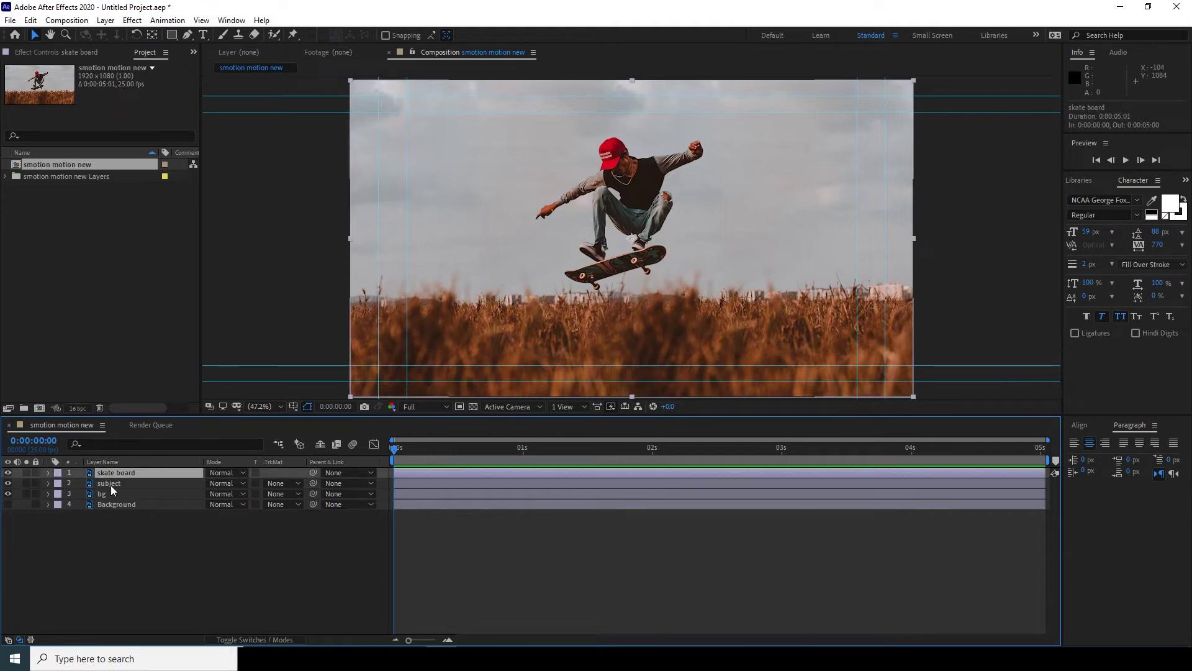
Place Puppet pins on the subject layer's outstretched hand and sleeve, chest, waist and crotch.
{"action": "left_click", "coordinate": [109, 484]}
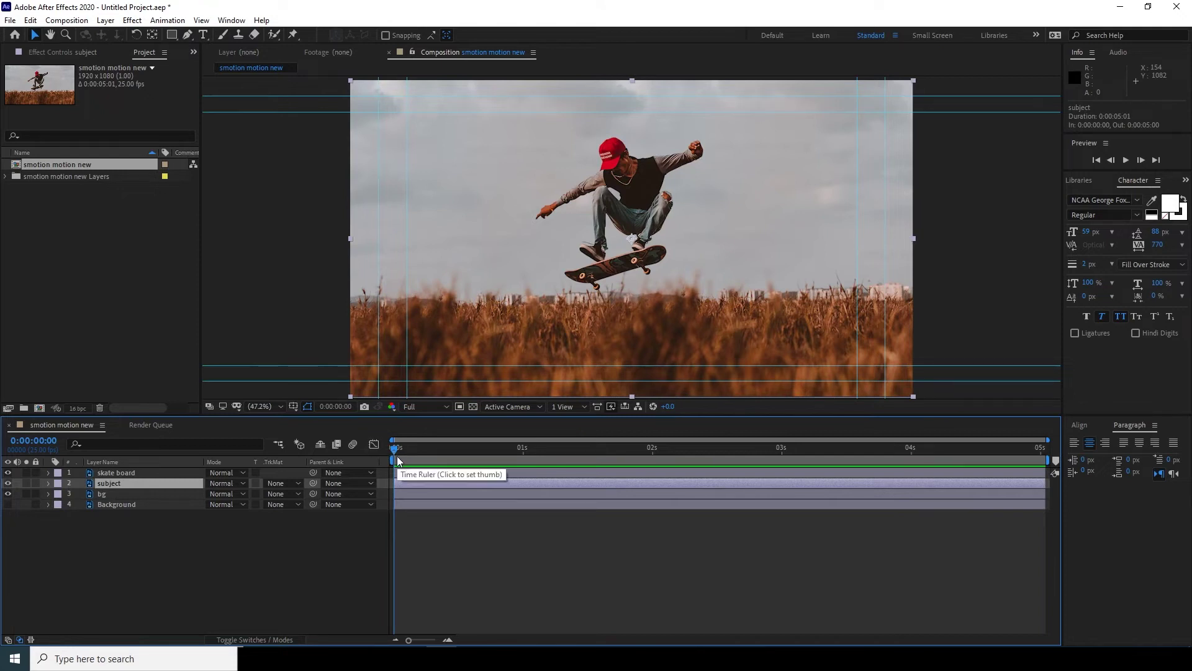
{"action": "left_click", "coordinate": [293, 34]}
{"action": "scroll", "coordinate": [639, 278], "scroll_direction": "up", "scroll_amount": 3}
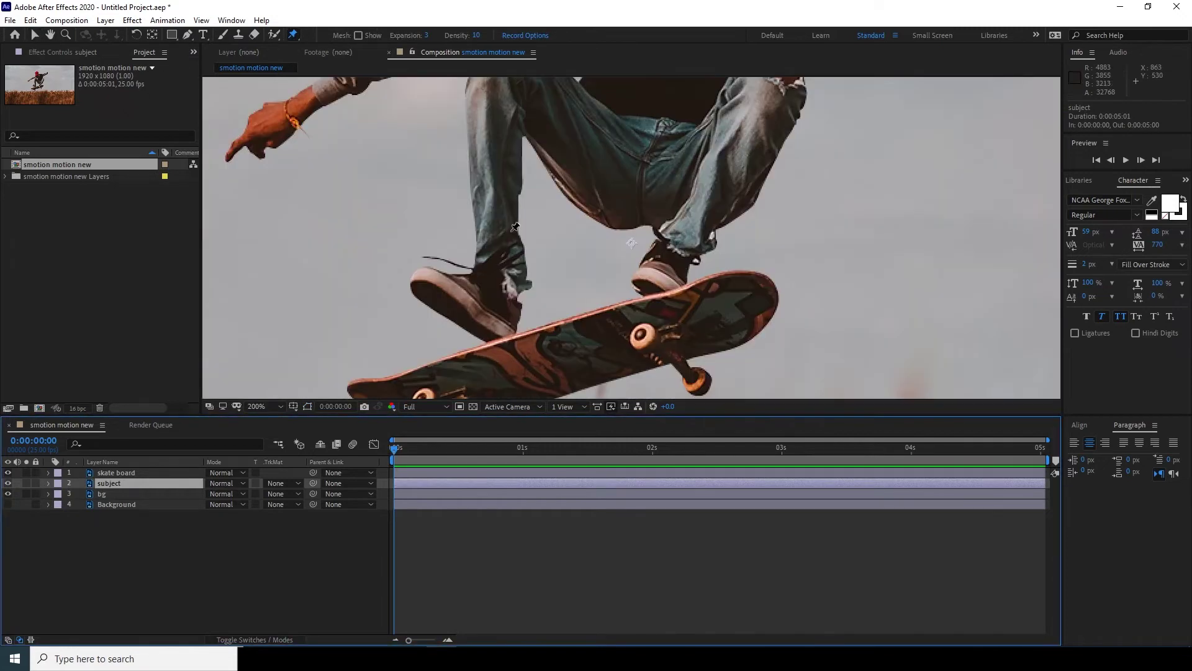
{"action": "left_click_drag", "start_coordinate": [514, 219], "coordinate": [637, 399]}
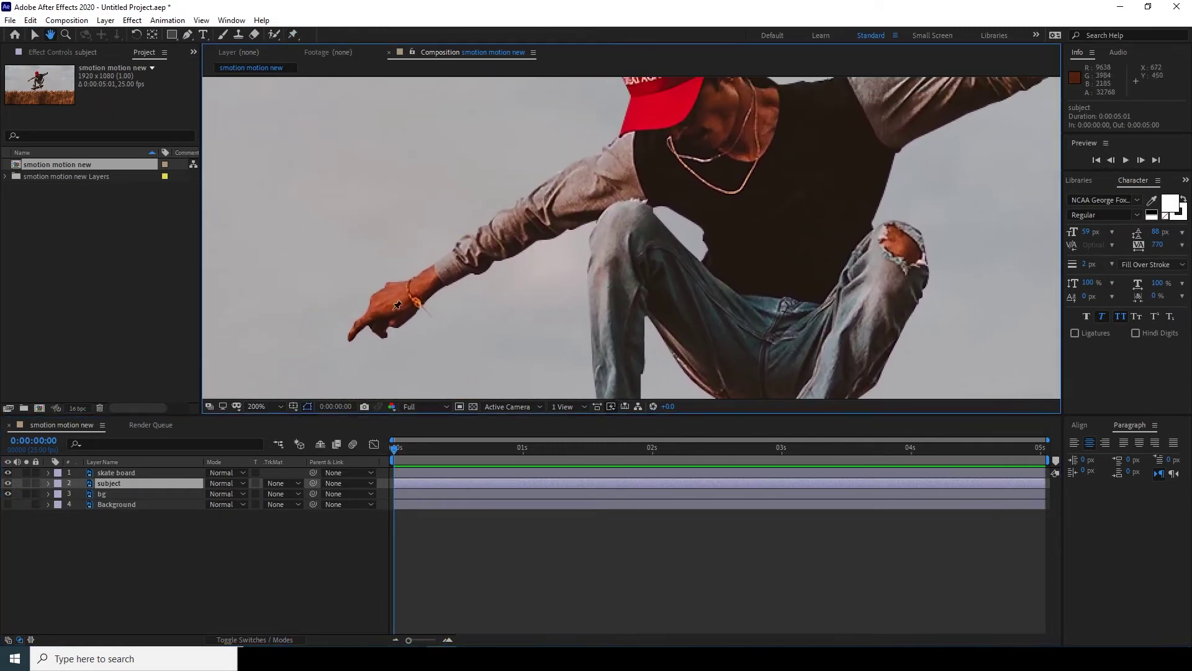
{"action": "left_click", "coordinate": [373, 313]}
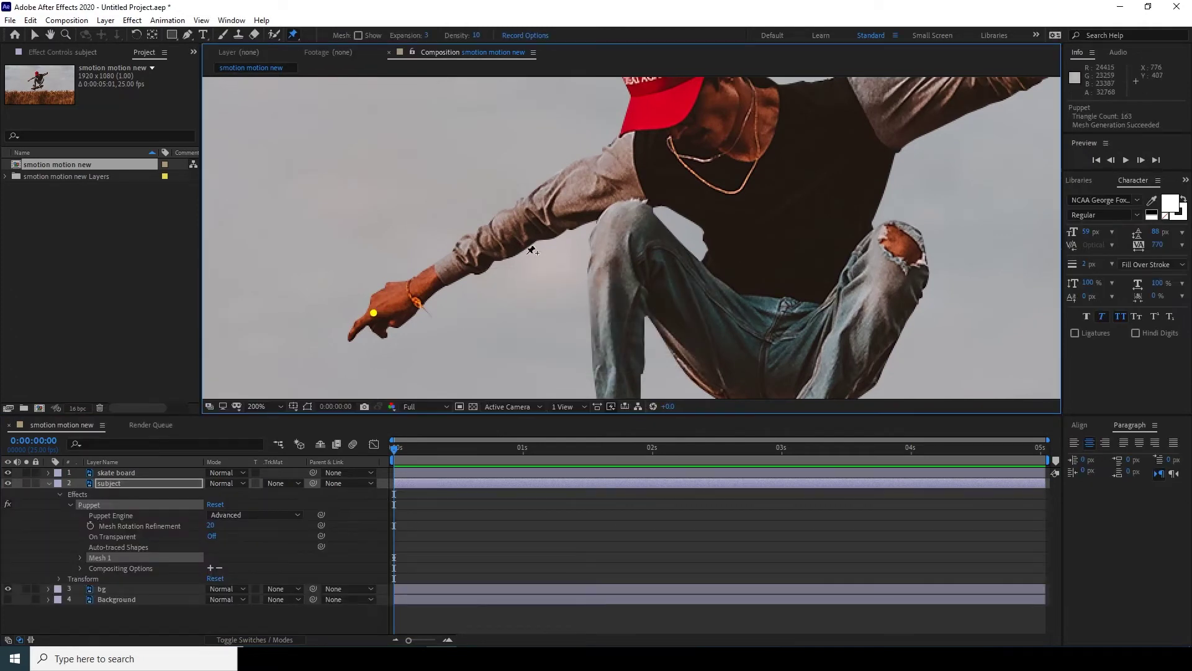
{"action": "left_click", "coordinate": [531, 215]}
{"action": "left_click", "coordinate": [762, 180]}
{"action": "left_click", "coordinate": [777, 296]}
{"action": "left_click_drag", "start_coordinate": [747, 368], "coordinate": [763, 273]}
{"action": "left_click", "coordinate": [778, 309]}
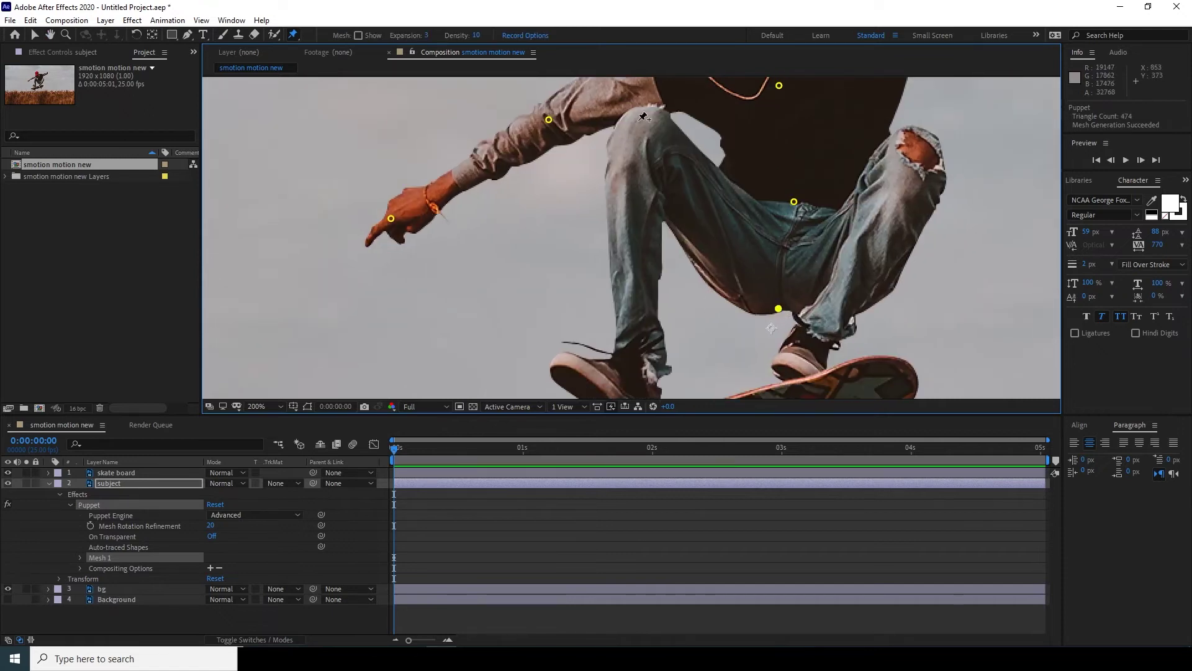
Add Puppet pins to the subject's shoes, knees, shoulders, neck, cap and raised arm.
{"action": "left_click_drag", "start_coordinate": [646, 352], "coordinate": [643, 254]}
{"action": "left_click", "coordinate": [644, 286]}
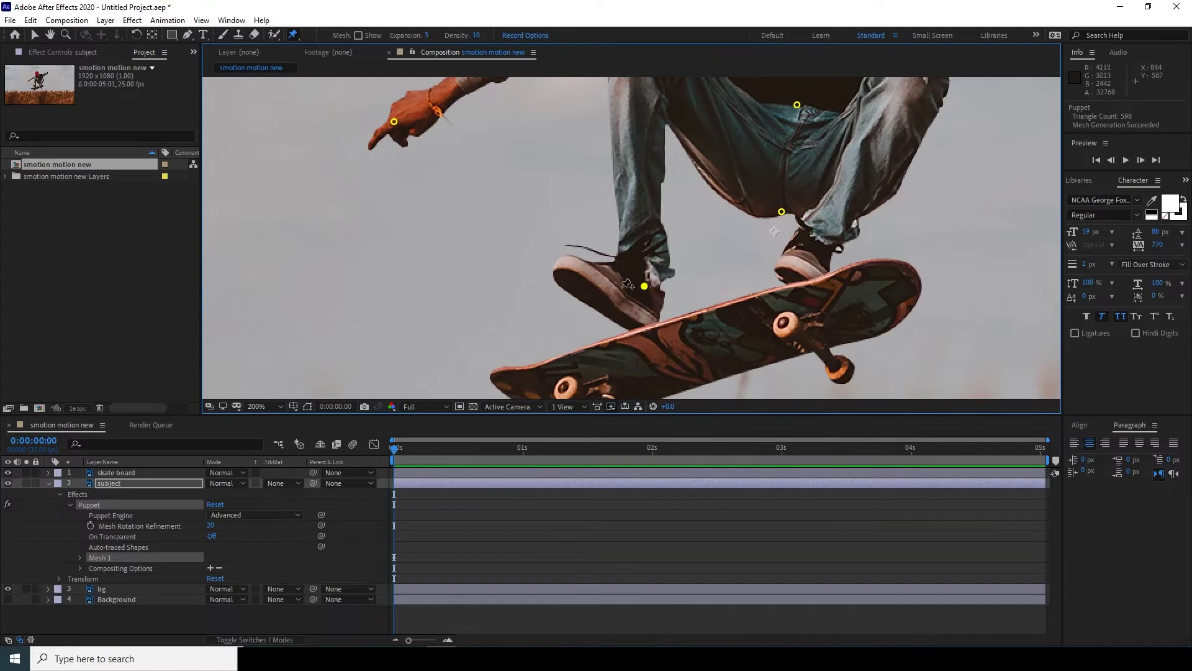
{"action": "left_click", "coordinate": [570, 264]}
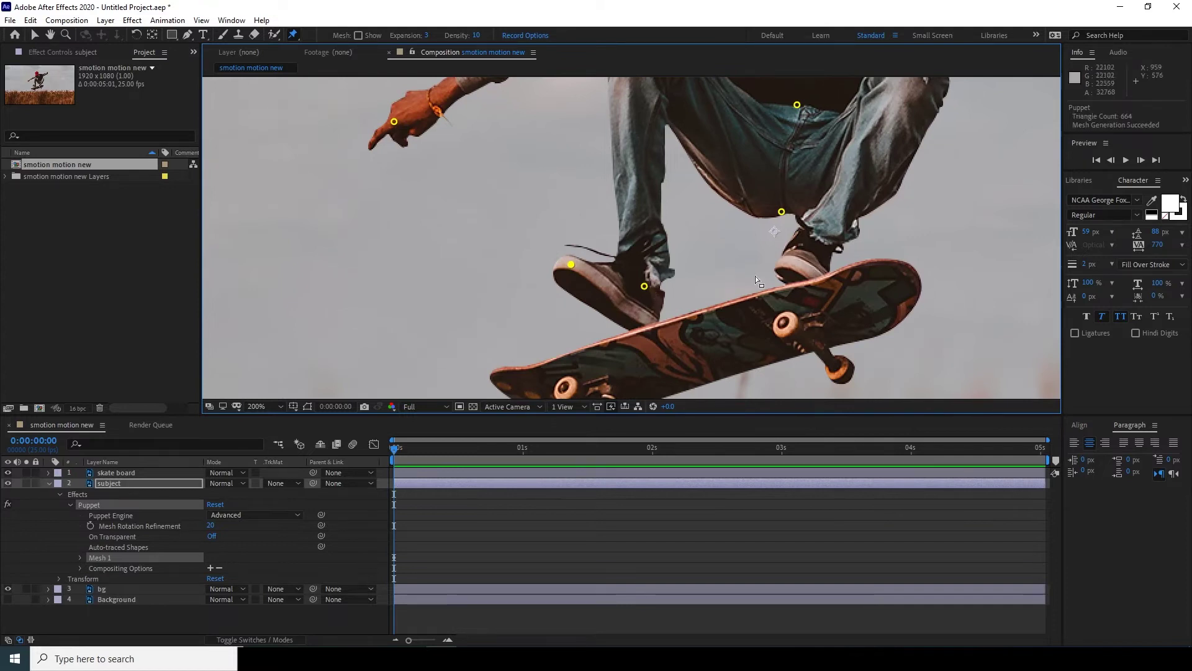
{"action": "left_click", "coordinate": [619, 255]}
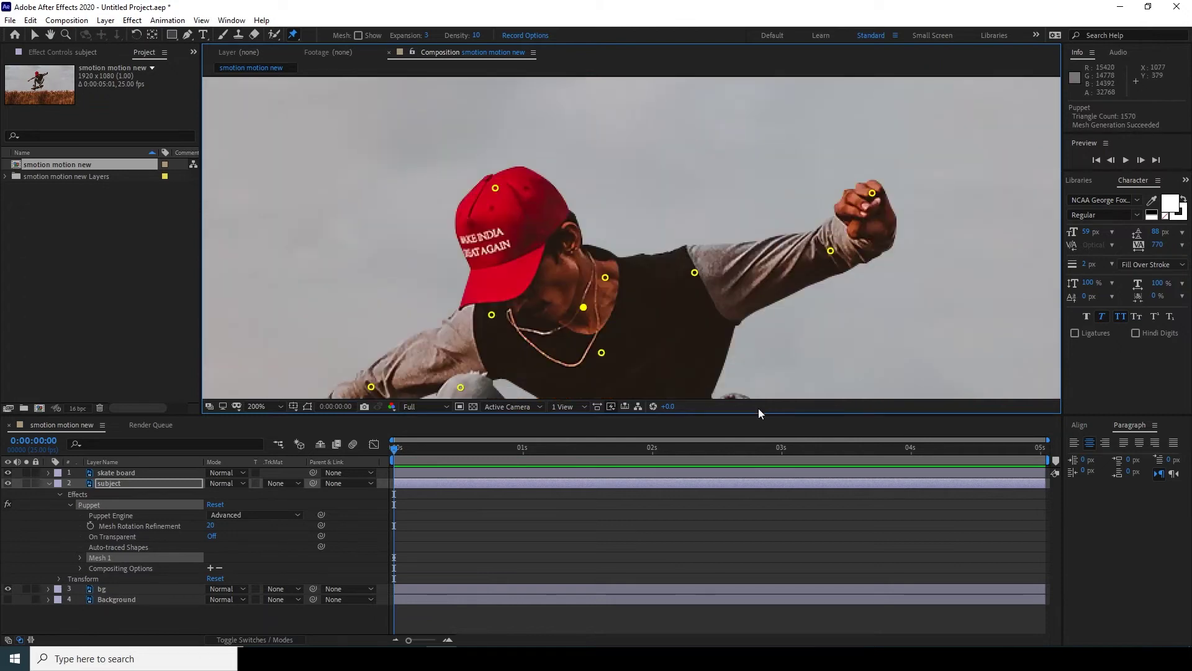
{"action": "scroll", "coordinate": [668, 320], "scroll_direction": "down", "scroll_amount": 4}
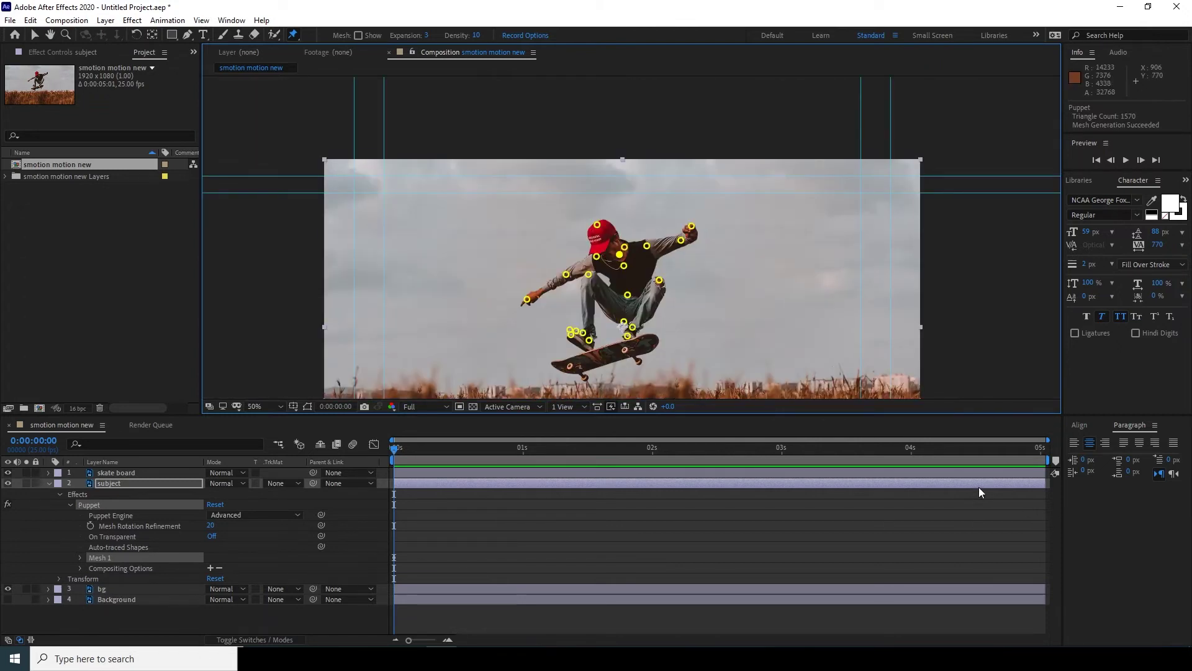
At 0:00:05:00, pose the subject by raising the pins of both hands, the right-hand knee and the shoe below it.
{"action": "left_click_drag", "start_coordinate": [1019, 454], "coordinate": [1059, 447]}
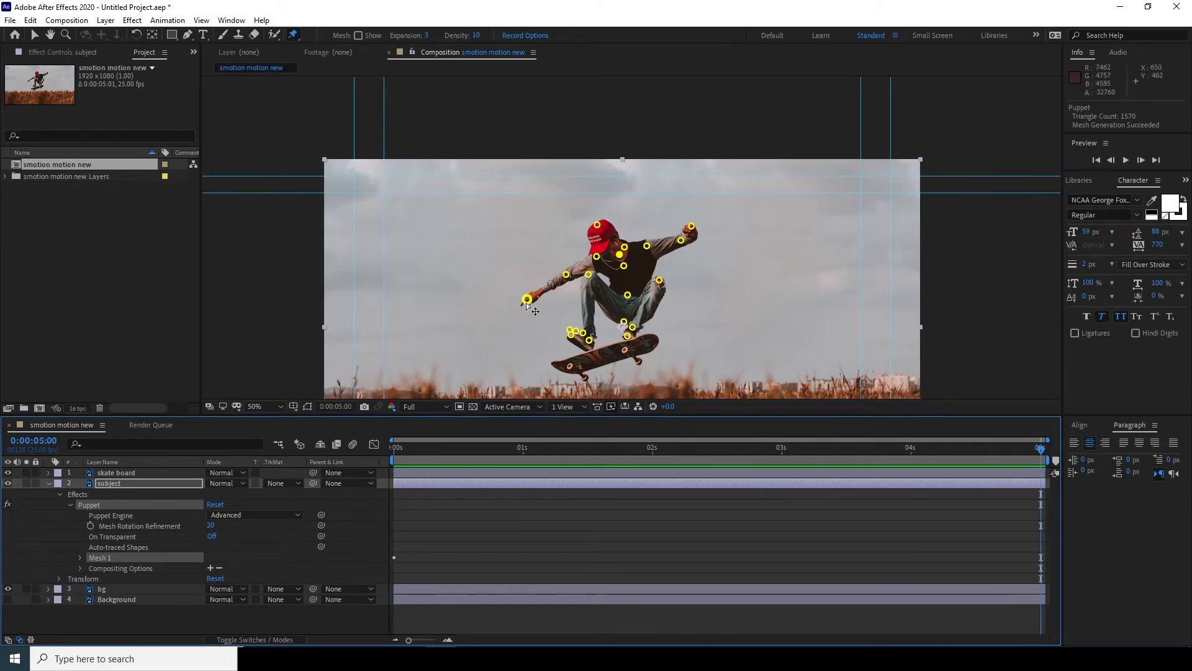
{"action": "left_click_drag", "start_coordinate": [527, 301], "coordinate": [532, 255]}
{"action": "left_click_drag", "start_coordinate": [691, 226], "coordinate": [658, 273]}
{"action": "left_click_drag", "start_coordinate": [632, 327], "coordinate": [634, 321]}
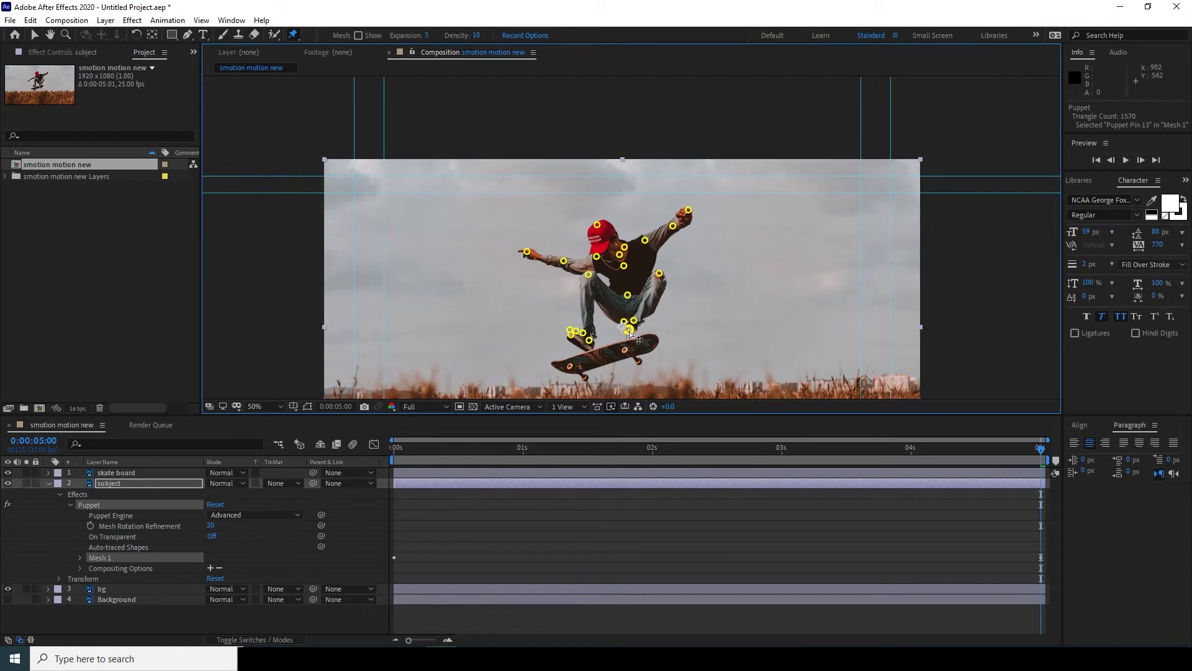
{"action": "left_click", "coordinate": [655, 529]}
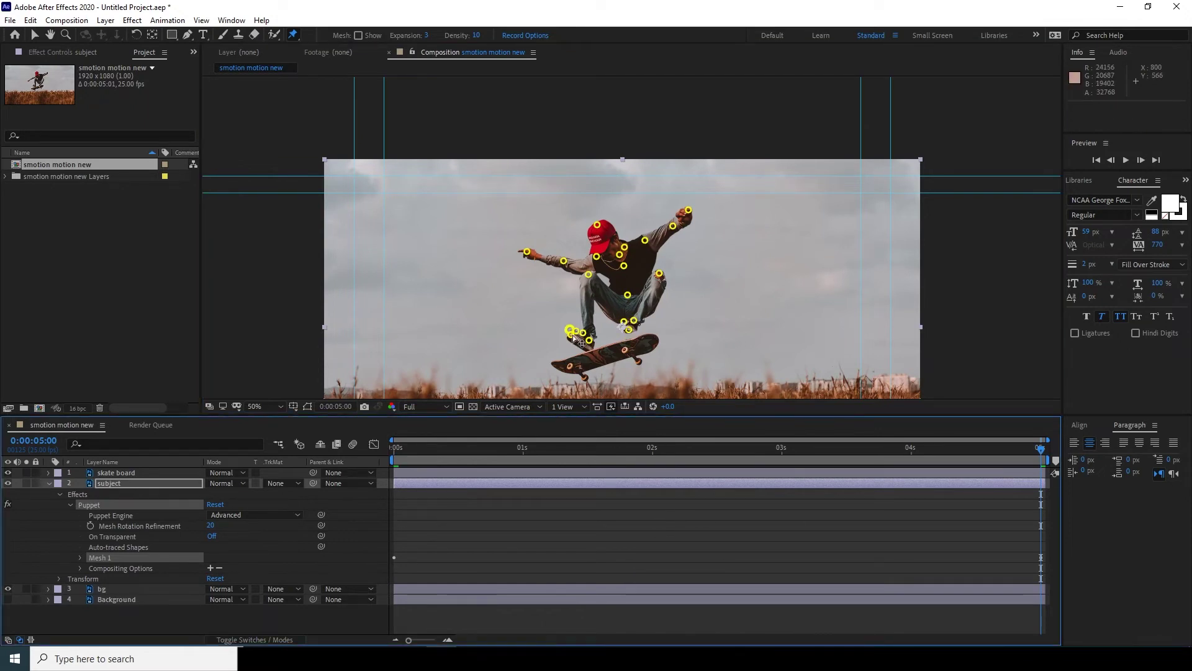
Fine-tune the end pose by shifting the subject's left-hand shoe pins and hip pins slightly.
{"action": "scroll", "coordinate": [621, 267], "scroll_direction": "up", "scroll_amount": 4}
{"action": "left_click_drag", "start_coordinate": [546, 312], "coordinate": [570, 163]}
{"action": "left_click_drag", "start_coordinate": [557, 112], "coordinate": [557, 100]}
{"action": "left_click", "coordinate": [535, 345]}
{"action": "left_click_drag", "start_coordinate": [536, 344], "coordinate": [481, 323]}
{"action": "scroll", "coordinate": [621, 208], "scroll_direction": "down", "scroll_amount": 2}
{"action": "left_click", "coordinate": [646, 174]}
{"action": "left_click_drag", "start_coordinate": [646, 175], "coordinate": [649, 199]}
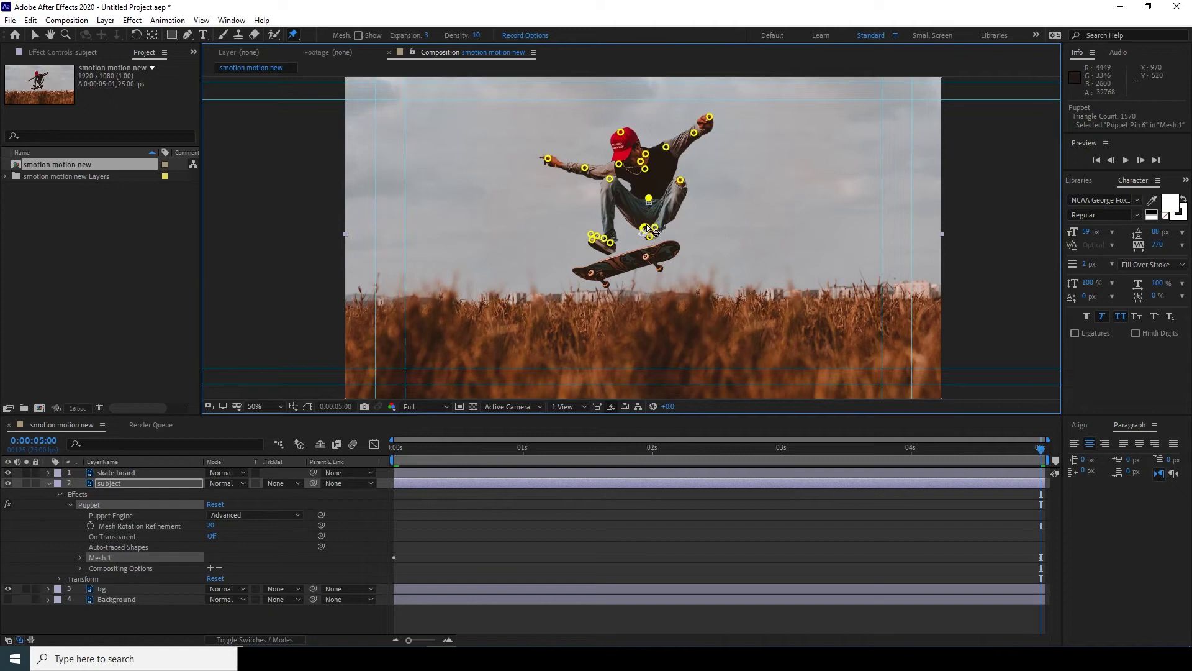
{"action": "left_click", "coordinate": [854, 510]}
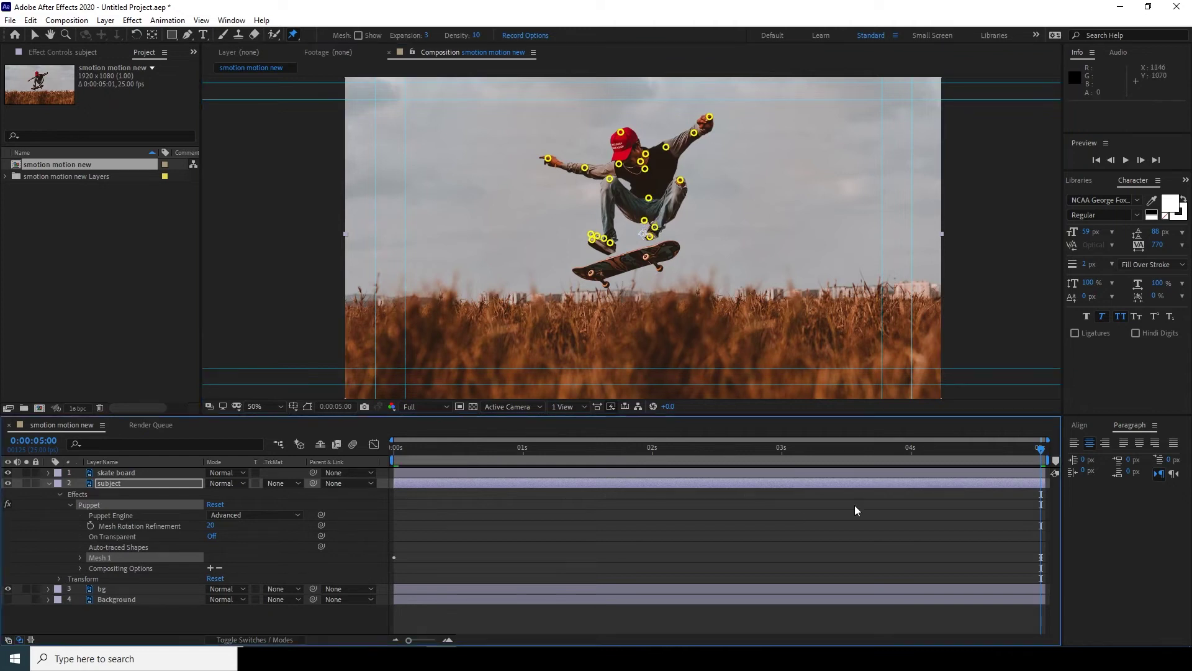
Return to the composition's start and preview the subject's puppet animation.
{"action": "left_click_drag", "start_coordinate": [1015, 442], "coordinate": [290, 464]}
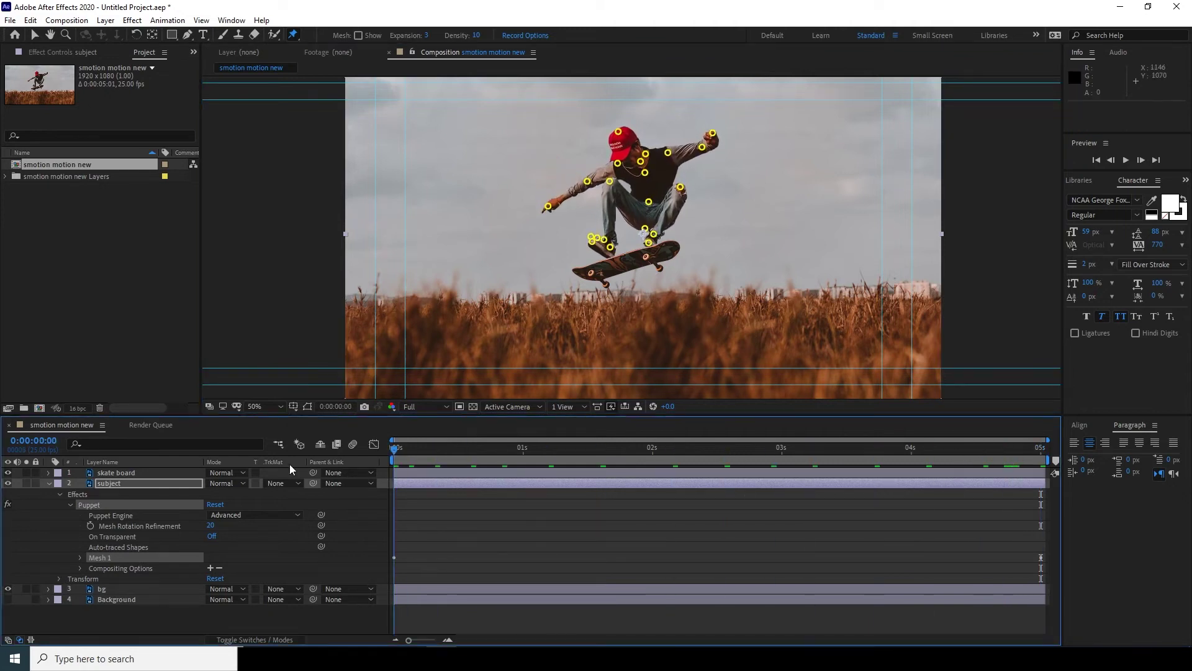
{"action": "left_click", "coordinate": [548, 554]}
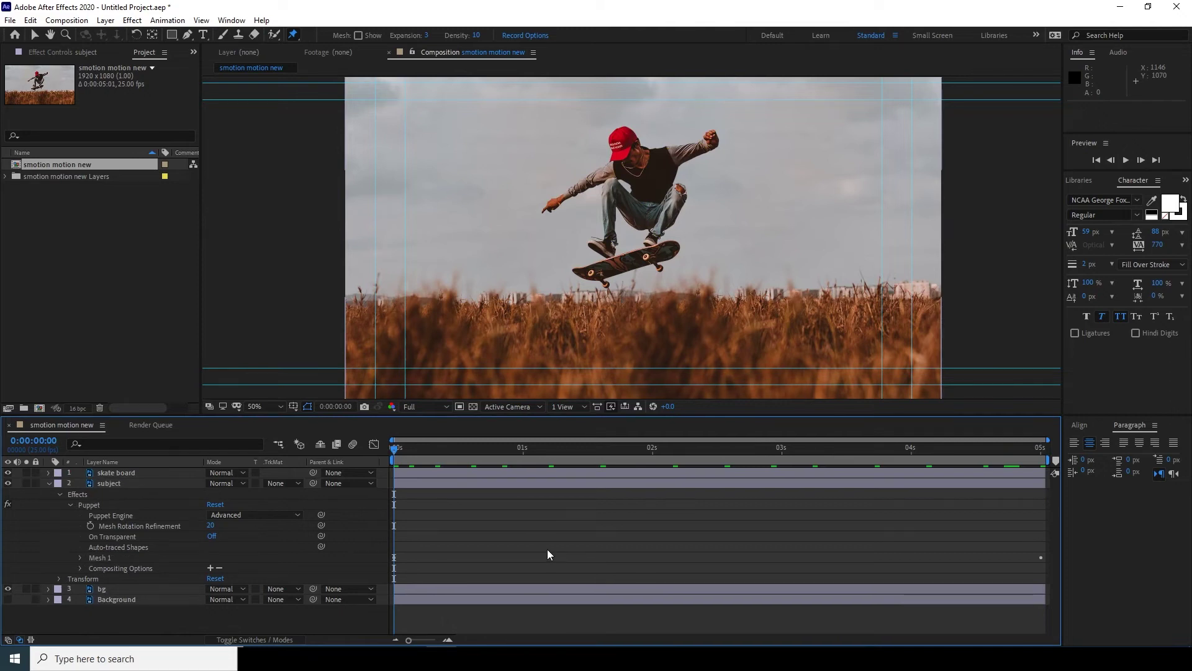
{"action": "key", "text": "space"}
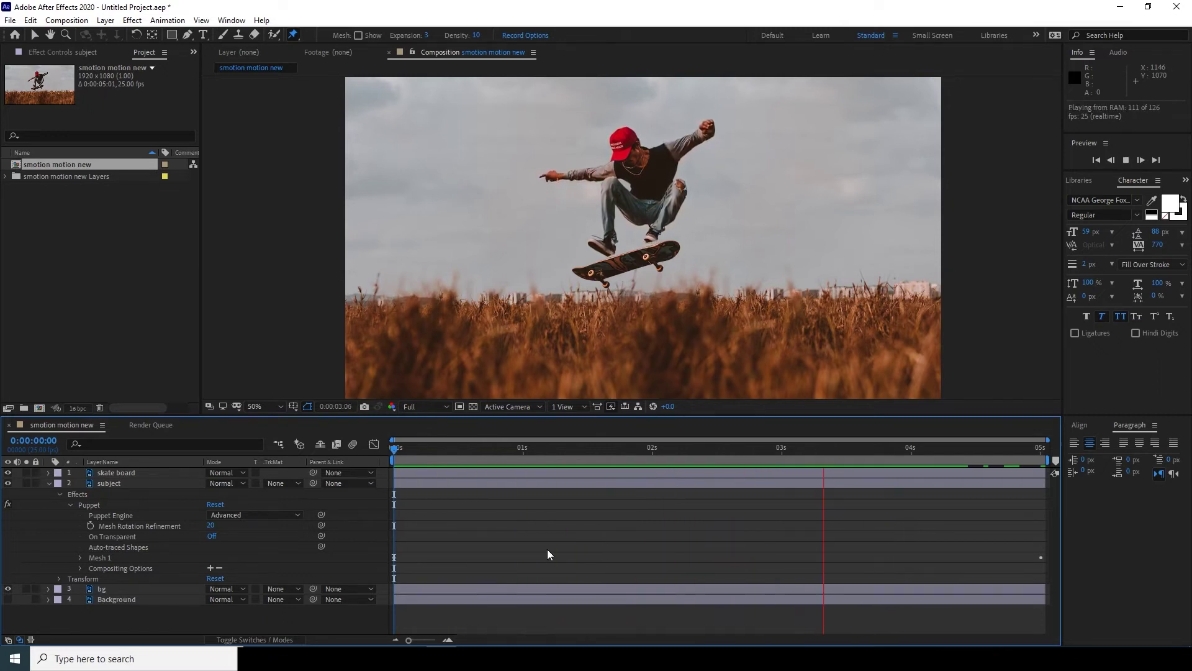
{"action": "key", "text": "space"}
{"action": "key", "text": "space"}
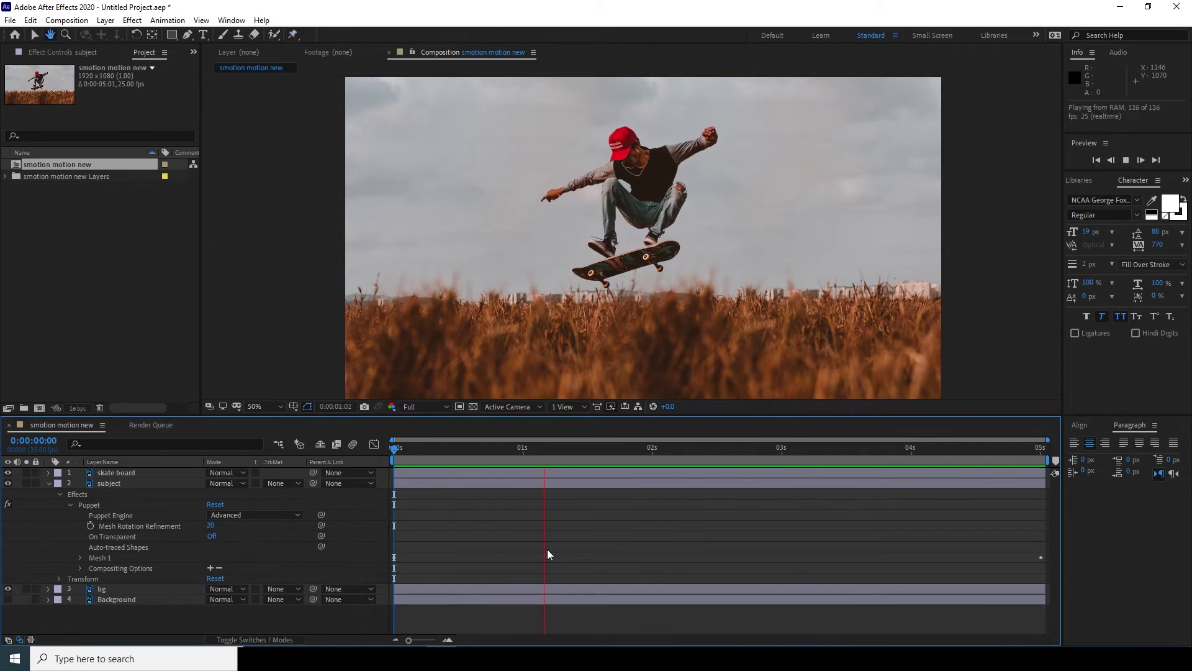
{"action": "key", "text": "space"}
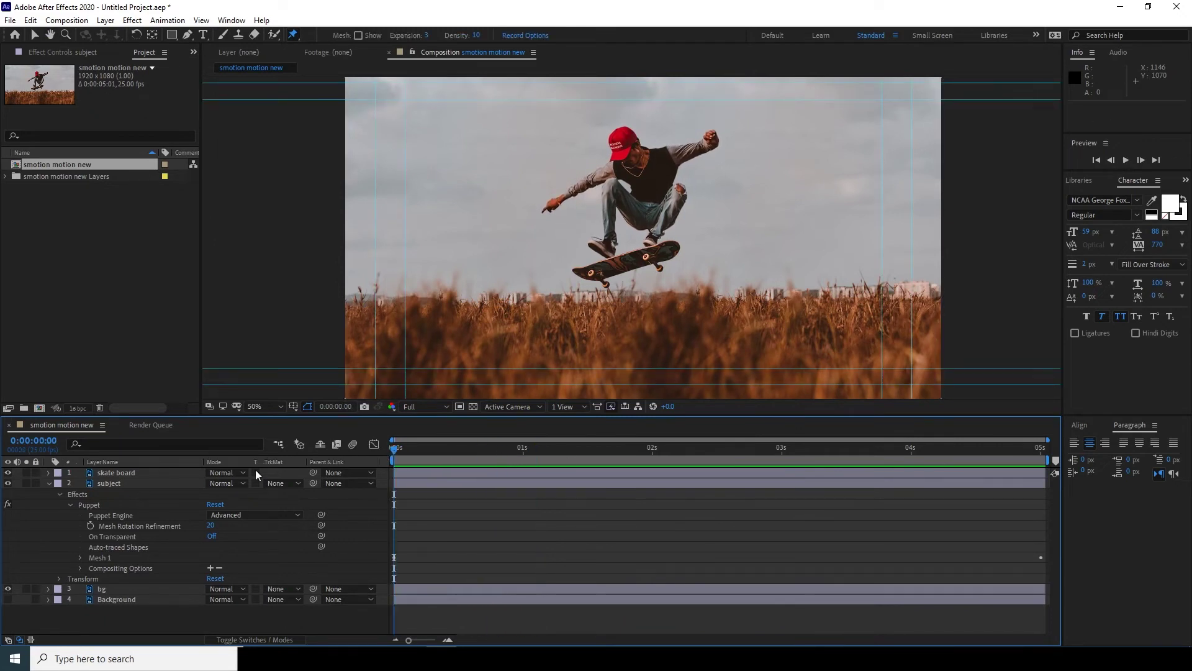
Set starting Position and Rotation keyframes on the skate board layer at 0:00:00:00 and show both properties.
{"action": "left_click", "coordinate": [116, 474]}
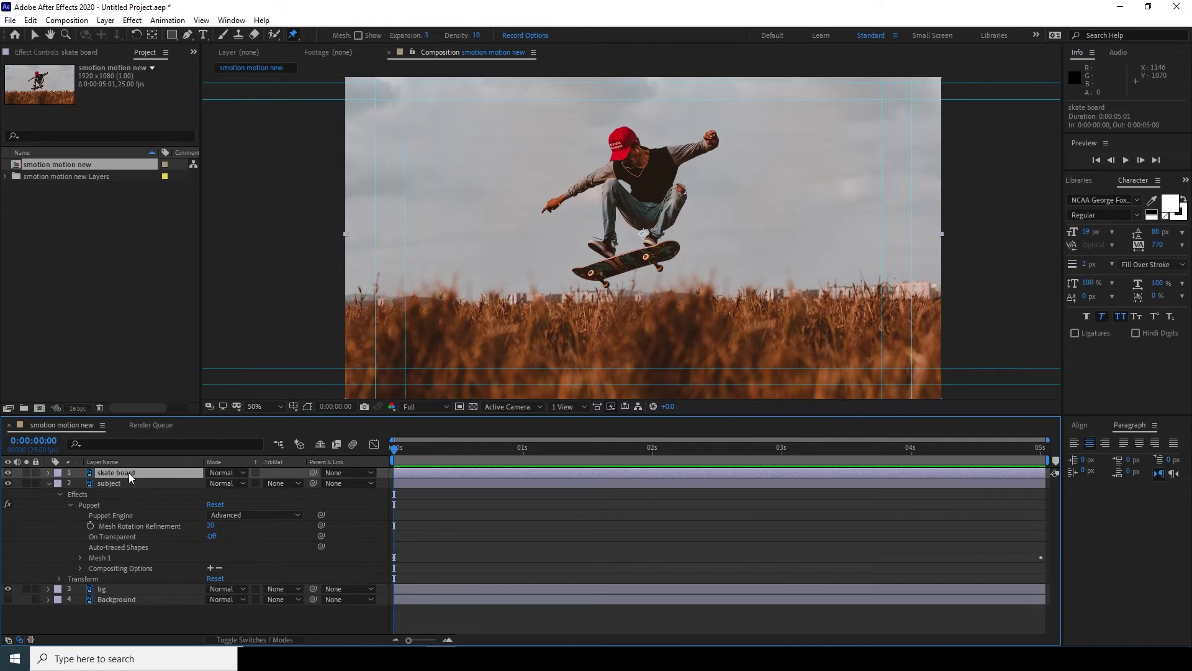
{"action": "key", "text": "p"}
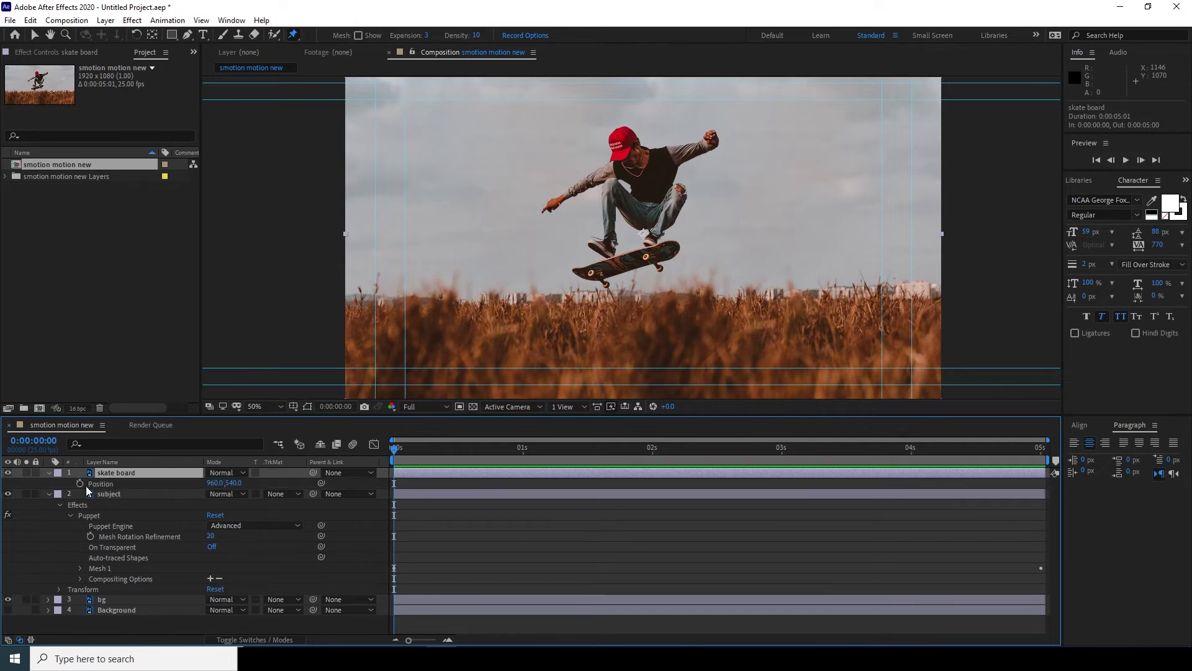
{"action": "left_click", "coordinate": [80, 483]}
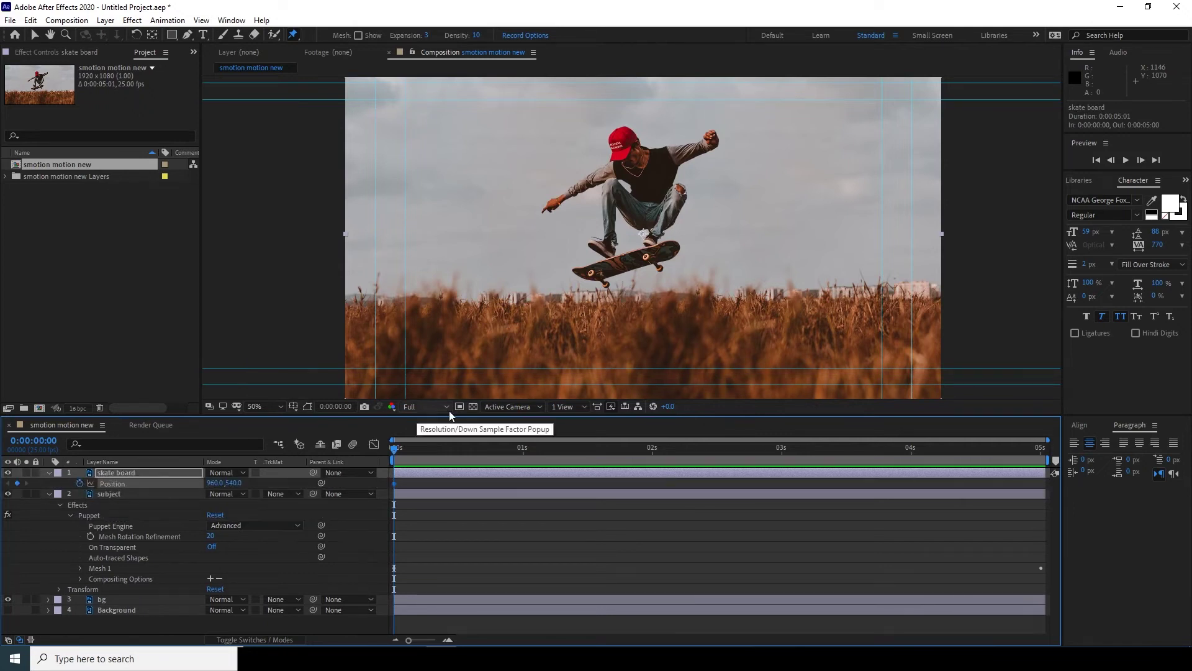
{"action": "key", "text": "period"}
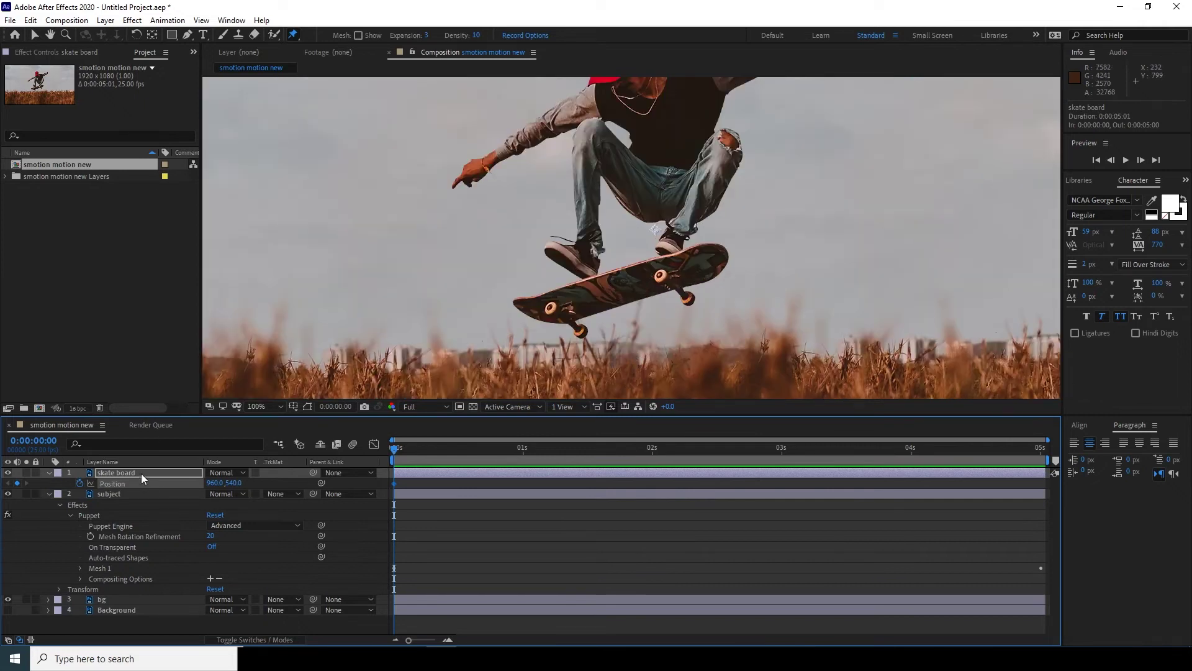
{"action": "key", "text": "r"}
{"action": "key", "text": "ctrl+z"}
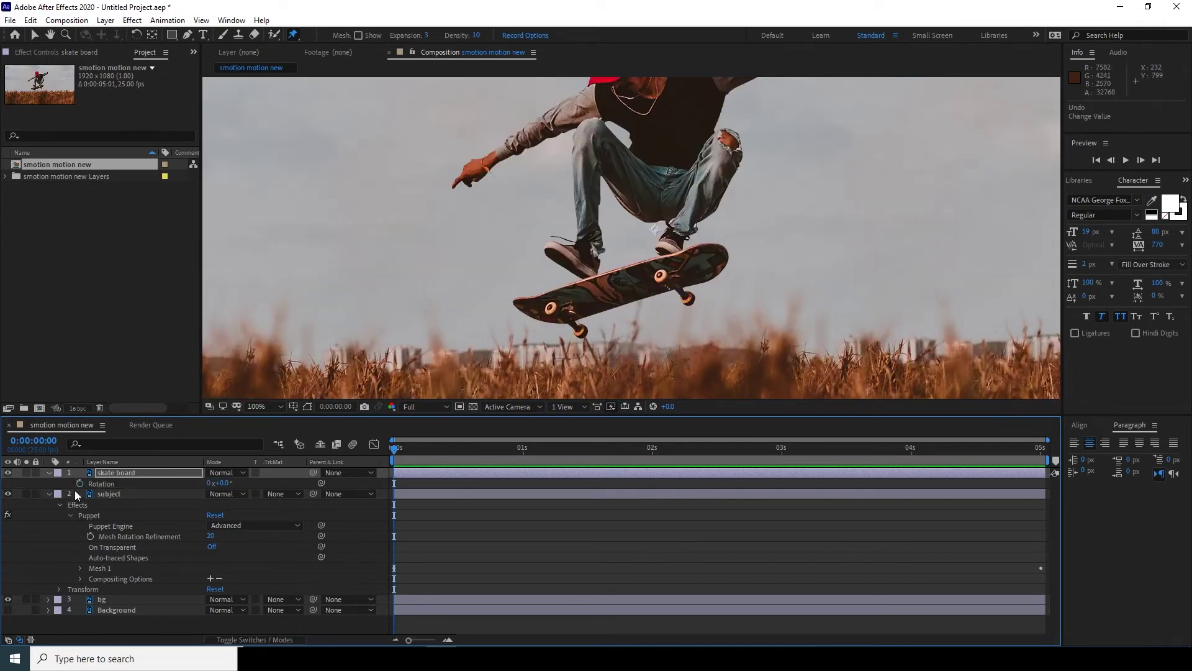
{"action": "left_click", "coordinate": [79, 483]}
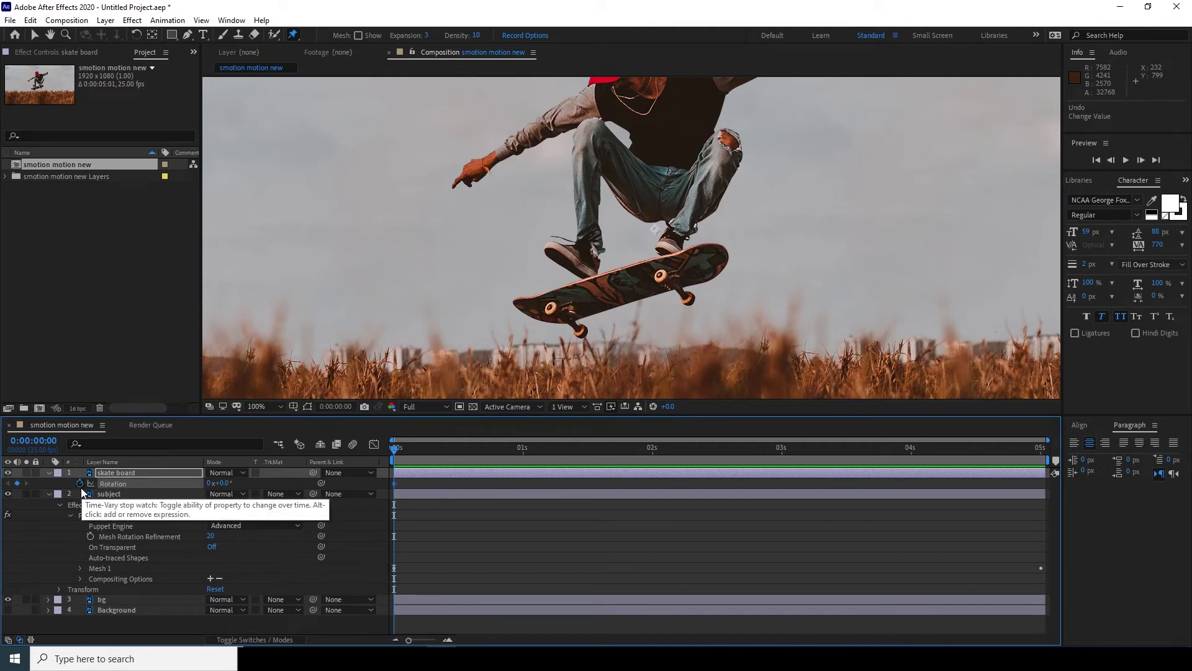
{"action": "key", "text": "alt+shift+p"}
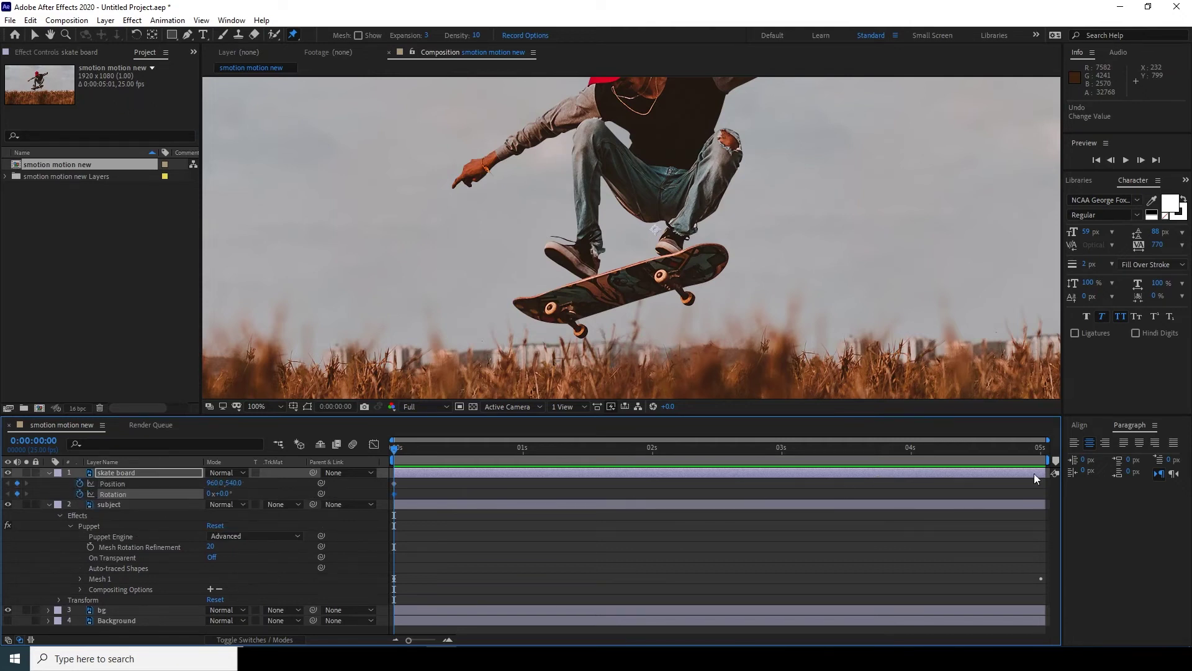
At 0:00:05:00, move the skate board up to position 1007, 503 under the feet and rotate it slightly.
{"action": "left_click", "coordinate": [1045, 455]}
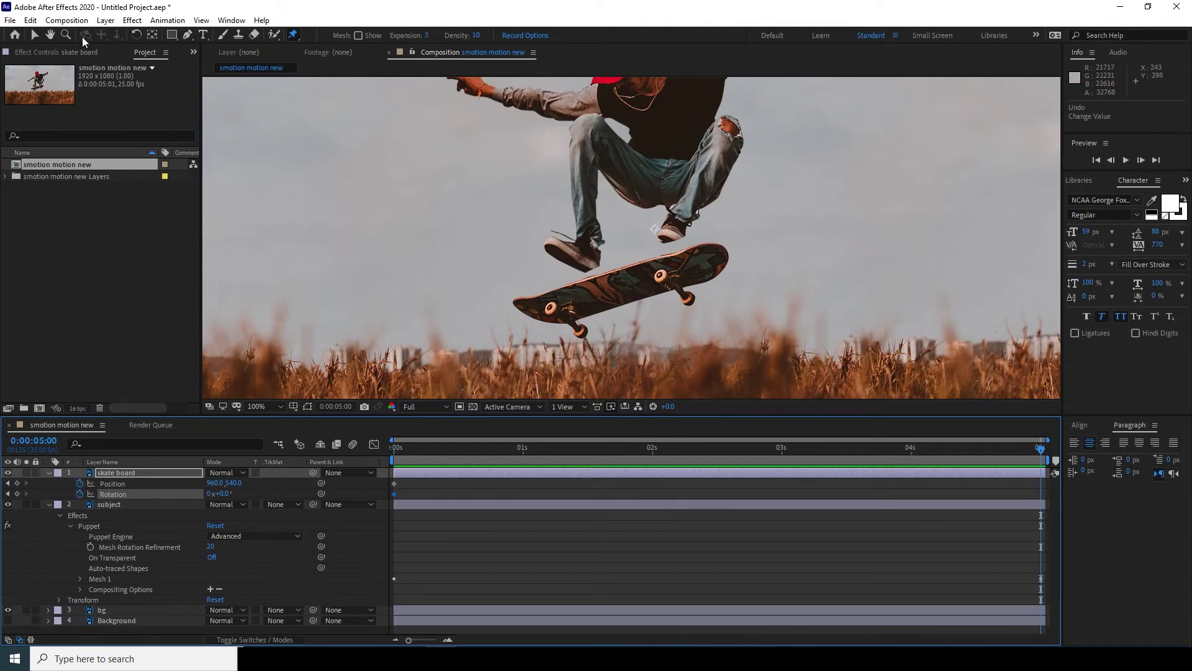
{"action": "left_click", "coordinate": [35, 36]}
{"action": "left_click_drag", "start_coordinate": [646, 283], "coordinate": [686, 256]}
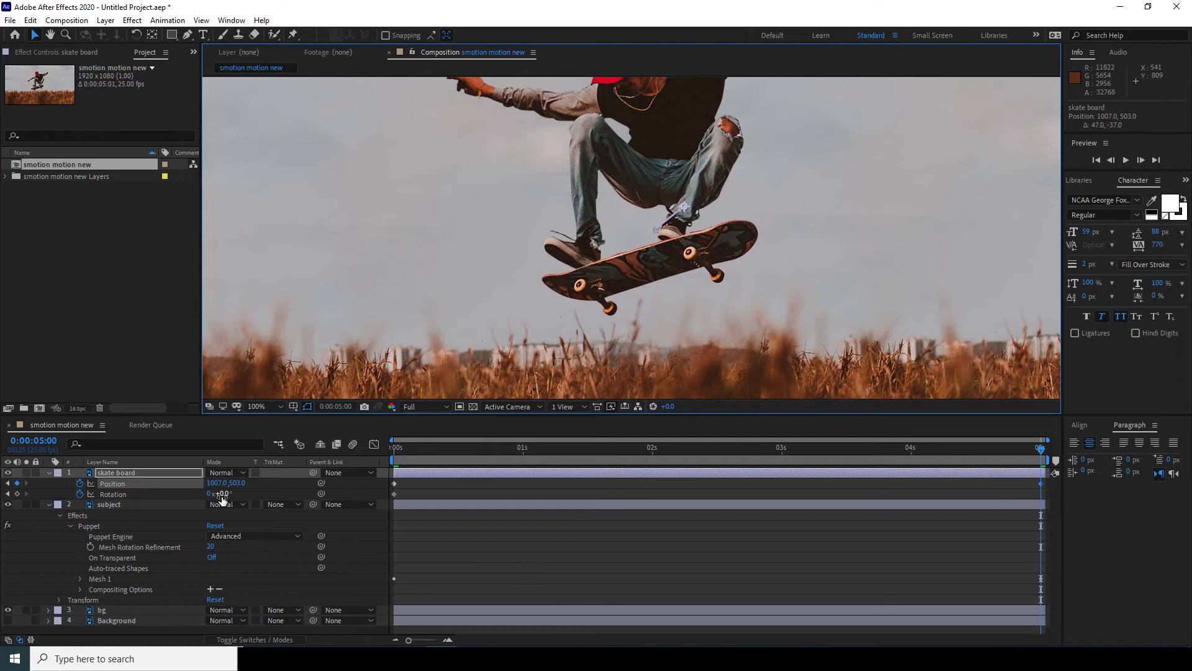
{"action": "left_click_drag", "start_coordinate": [221, 495], "coordinate": [228, 493]}
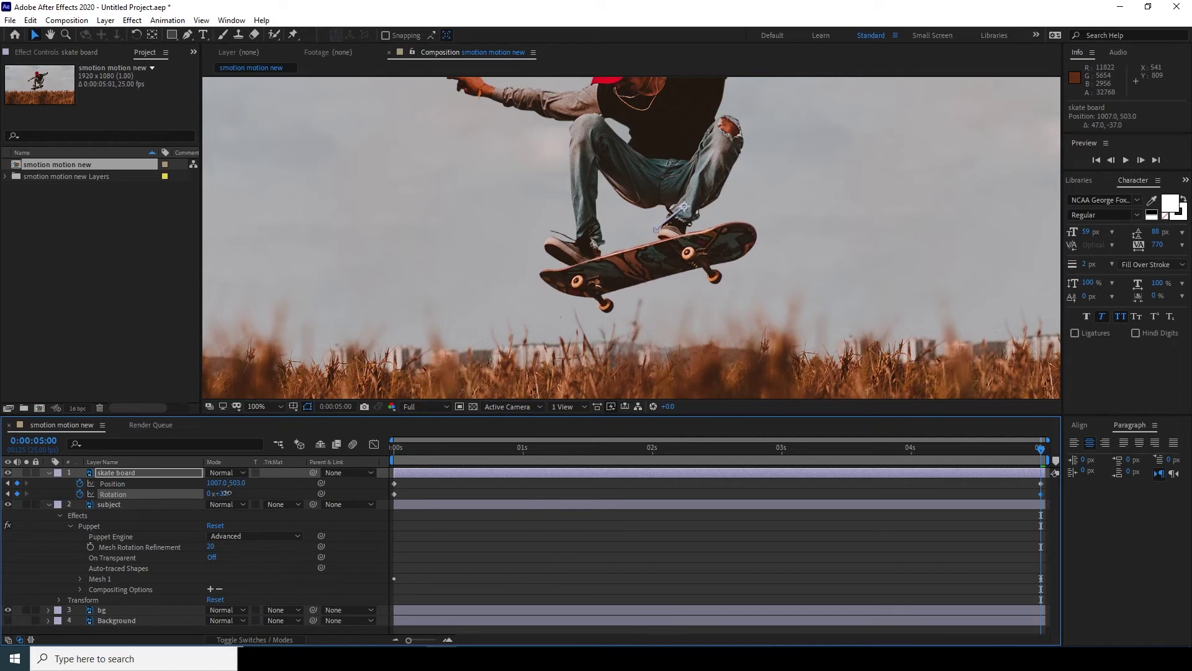
Return to the start and shift the skate board's first Position keyframe to 944, 542.
{"action": "left_click_drag", "start_coordinate": [485, 457], "coordinate": [339, 457]}
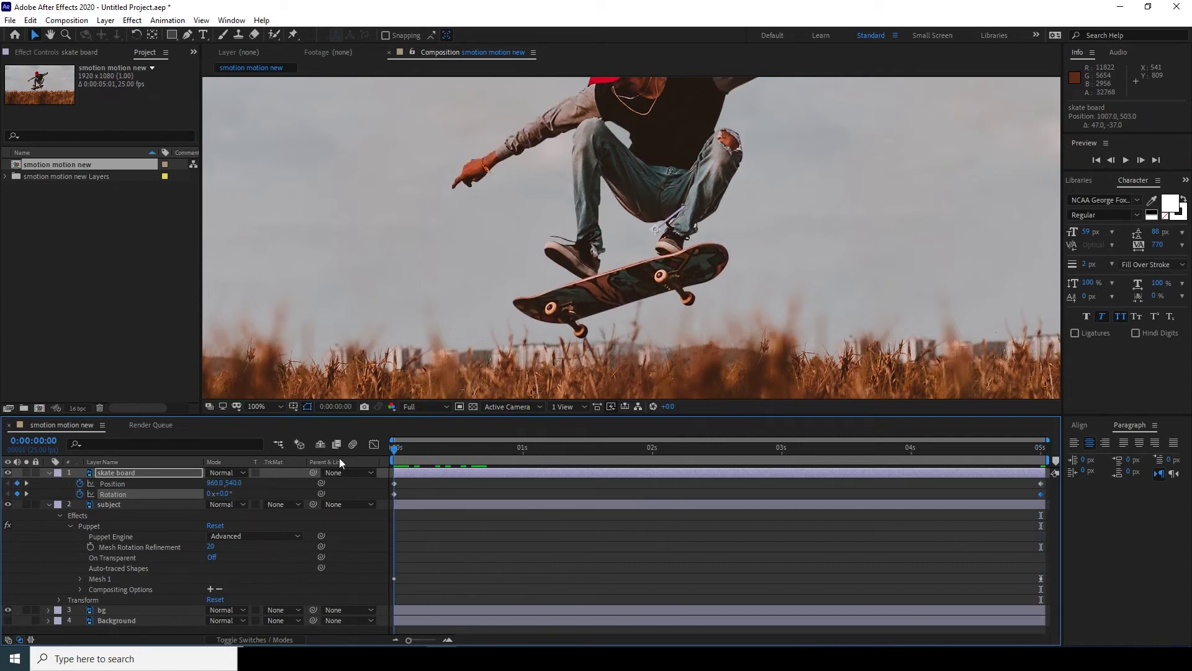
{"action": "left_click_drag", "start_coordinate": [617, 295], "coordinate": [608, 296]}
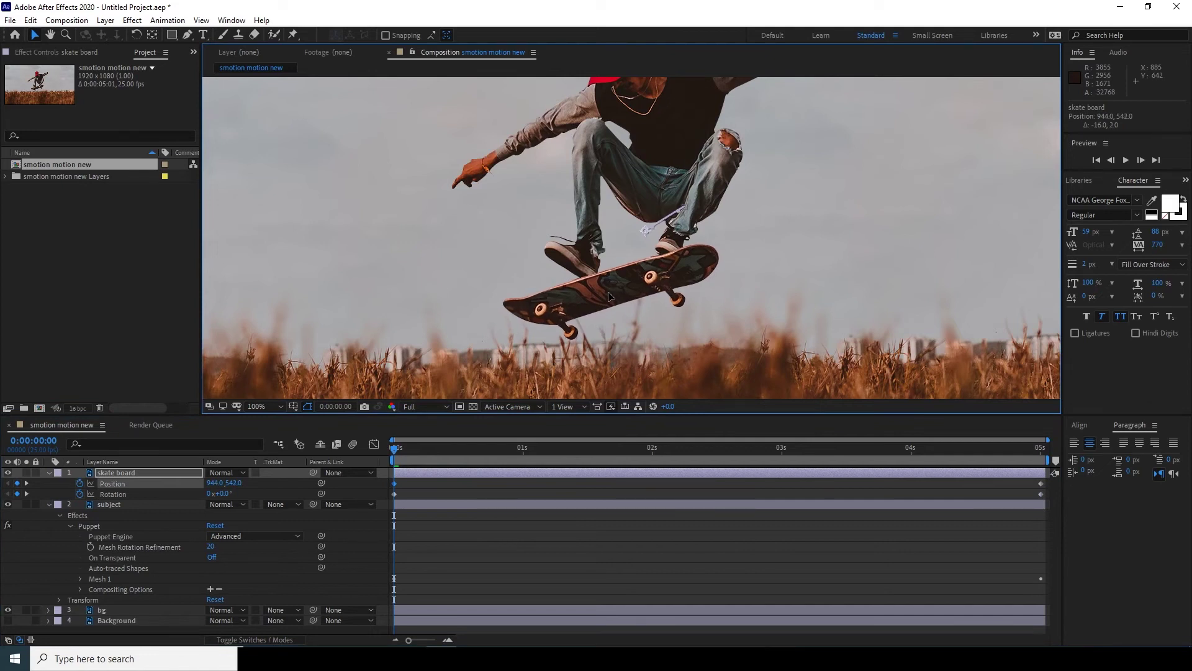
{"action": "left_click", "coordinate": [478, 530]}
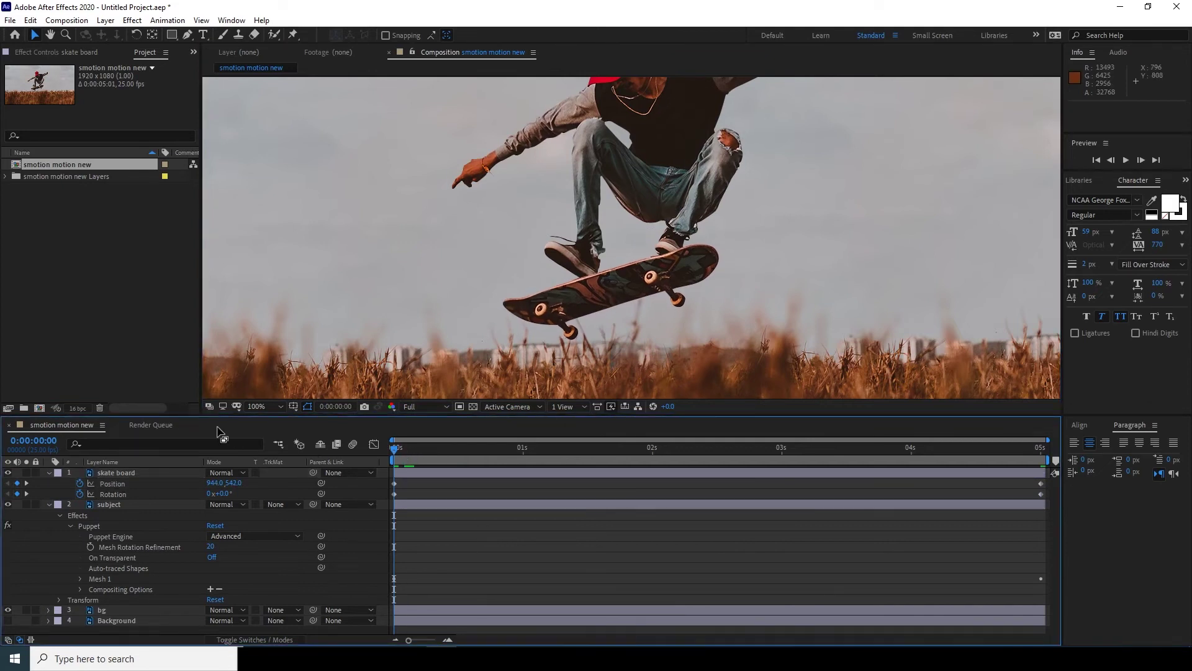
Preview the combined skateboarder and board animation with the whole composition in view.
{"action": "key", "text": "space"}
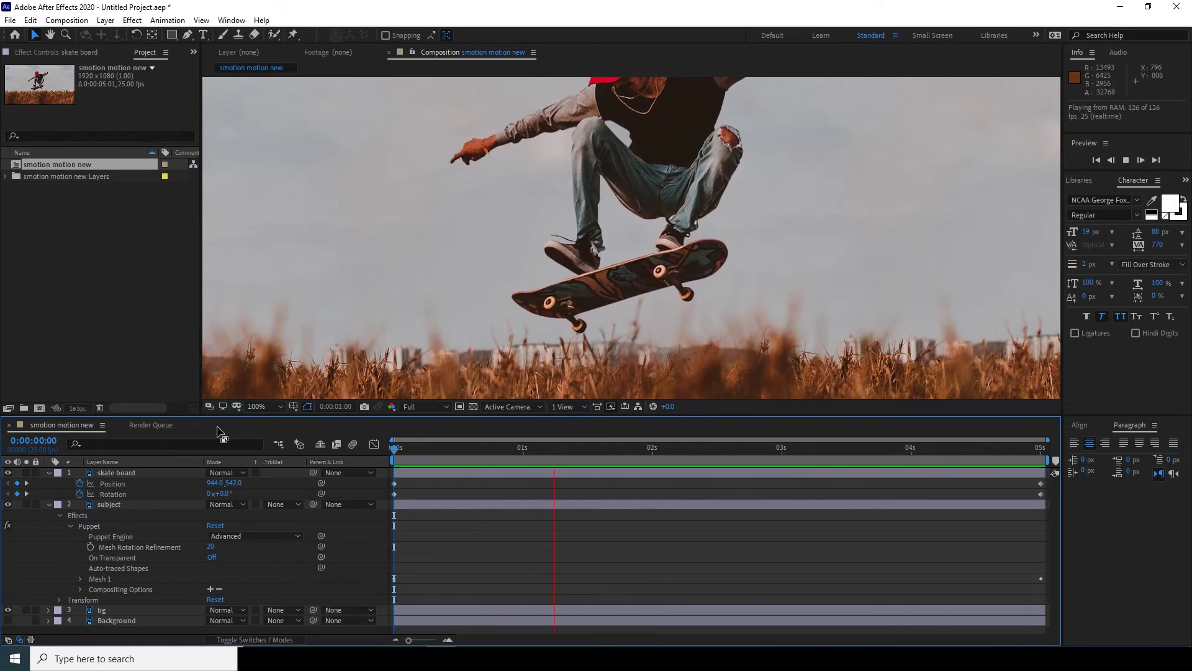
{"action": "key", "text": "comma"}
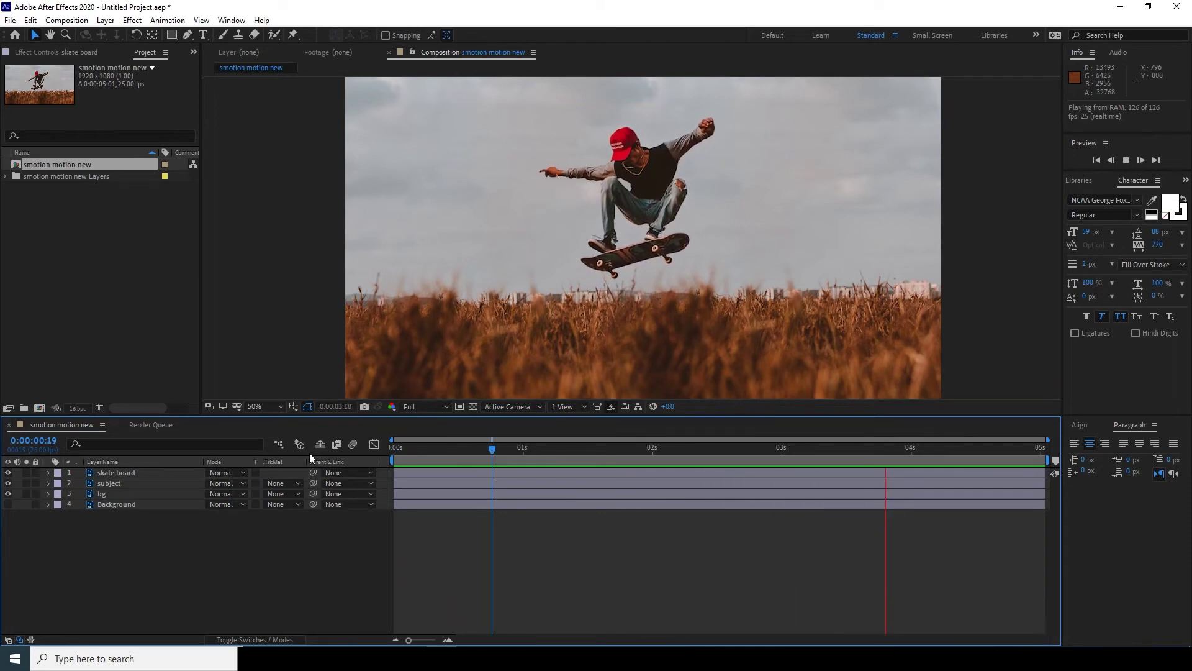
{"action": "key", "text": "space"}
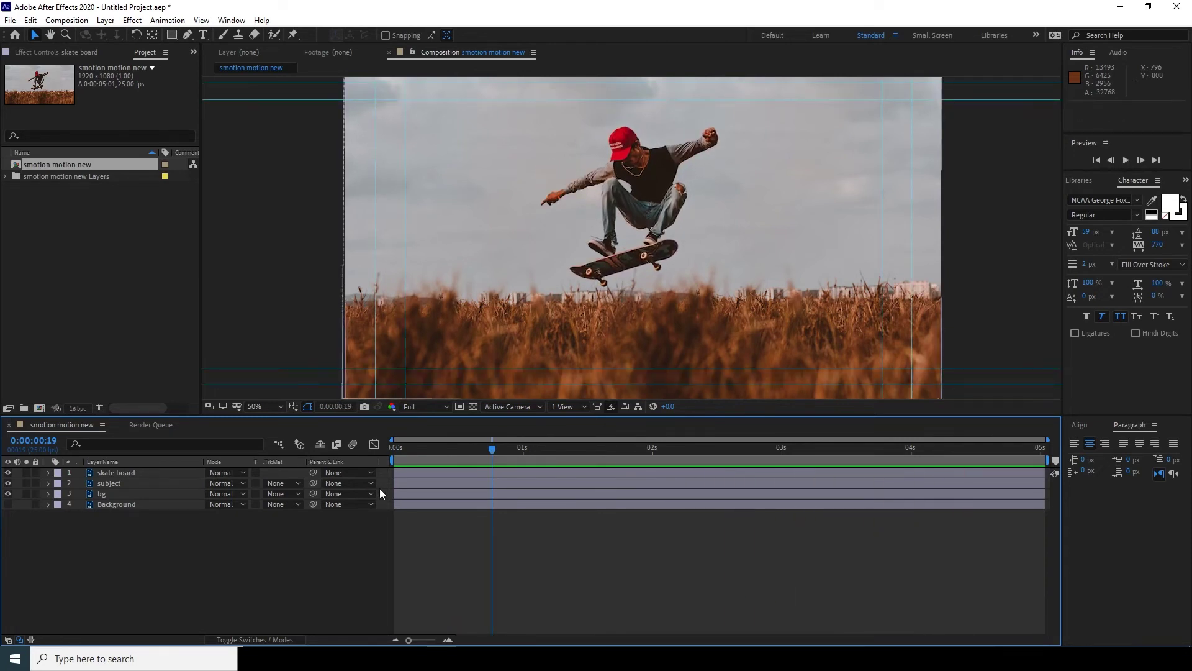
Add a null object to the composition and parent the skate board and subject layers to it.
{"action": "key", "text": "Home"}
{"action": "right_click", "coordinate": [174, 553]}
{"action": "mouse_move", "coordinate": [216, 419]}
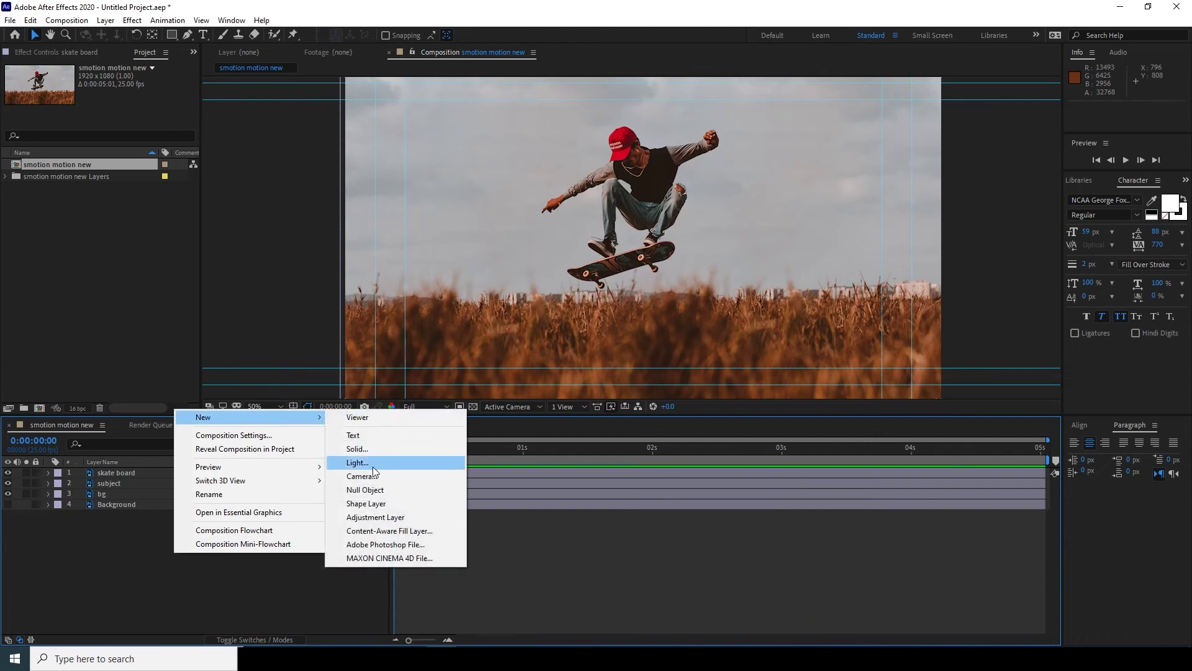
{"action": "left_click", "coordinate": [365, 490]}
{"action": "left_click", "coordinate": [117, 484]}
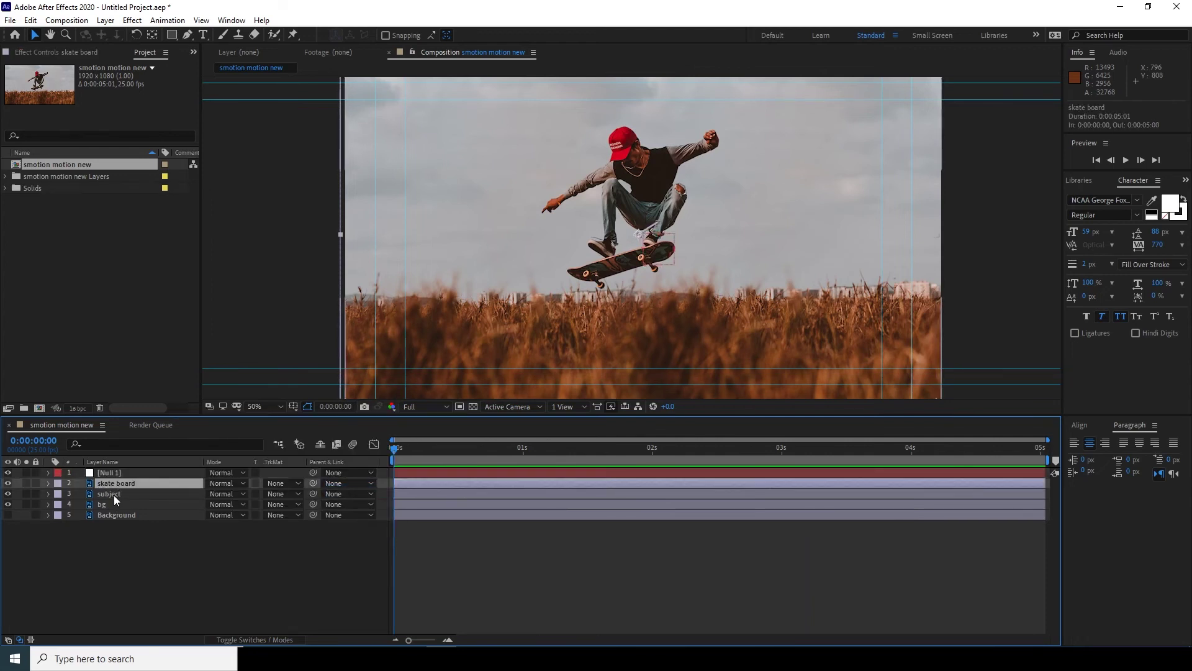
{"action": "left_click", "coordinate": [113, 494], "text": "shift"}
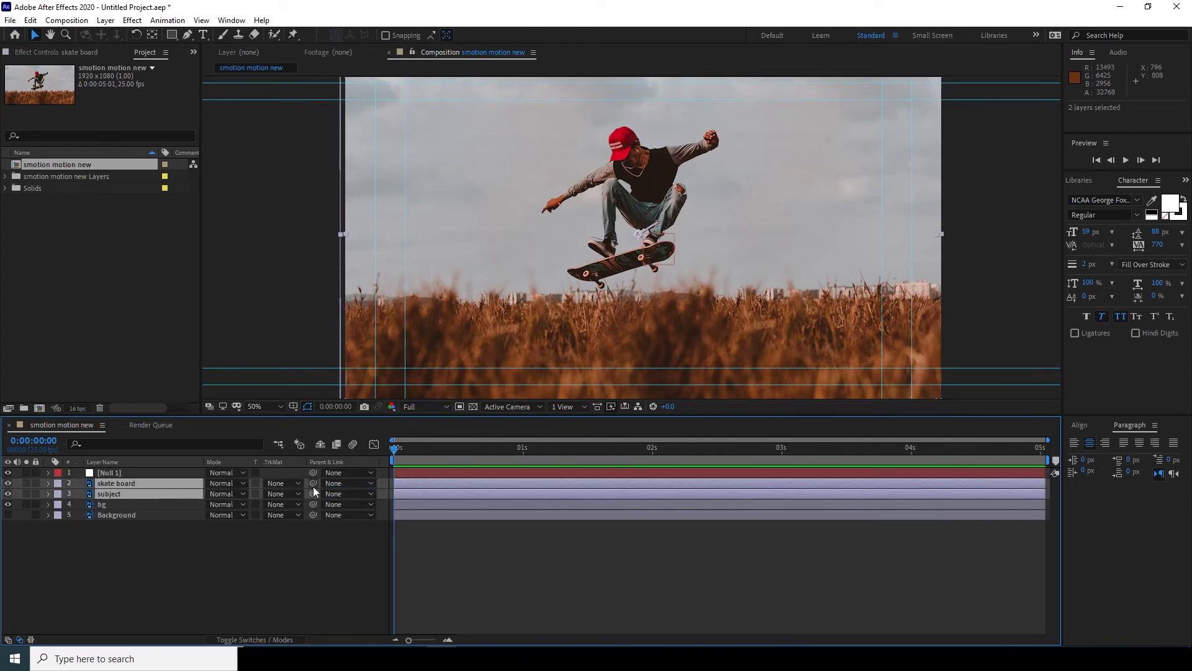
{"action": "left_click_drag", "start_coordinate": [313, 486], "coordinate": [120, 473]}
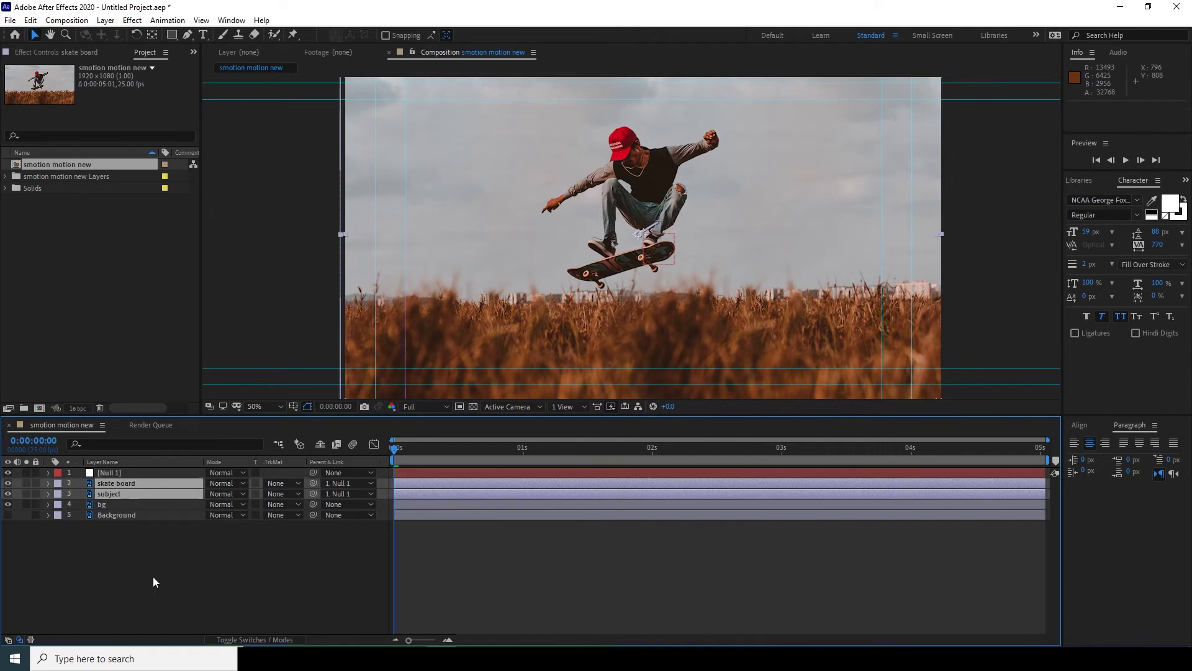
Keyframe the null's Position at 0:00:00:00, and move it to 1000, 495 at 0:00:05:00.
{"action": "left_click", "coordinate": [153, 576]}
{"action": "left_click", "coordinate": [123, 472]}
{"action": "key", "text": "p"}
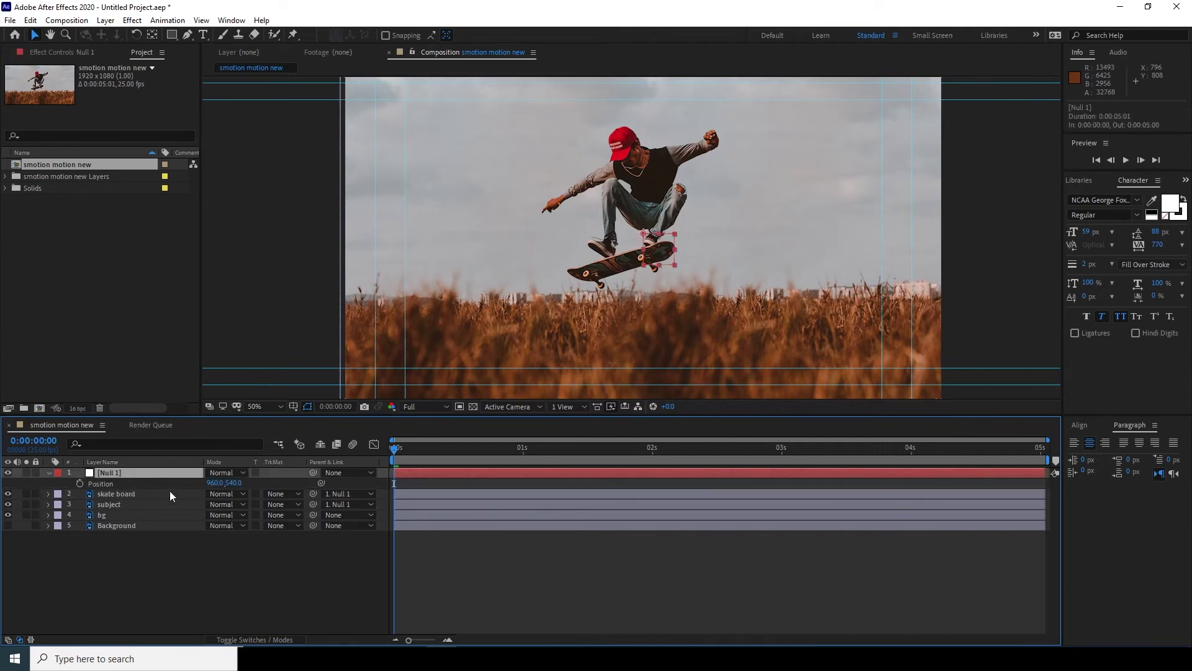
{"action": "mouse_move", "coordinate": [232, 484]}
{"action": "left_mouse_down"}
{"action": "mouse_move", "coordinate": [219, 487]}
{"action": "mouse_move", "coordinate": [229, 483]}
{"action": "left_mouse_up"}
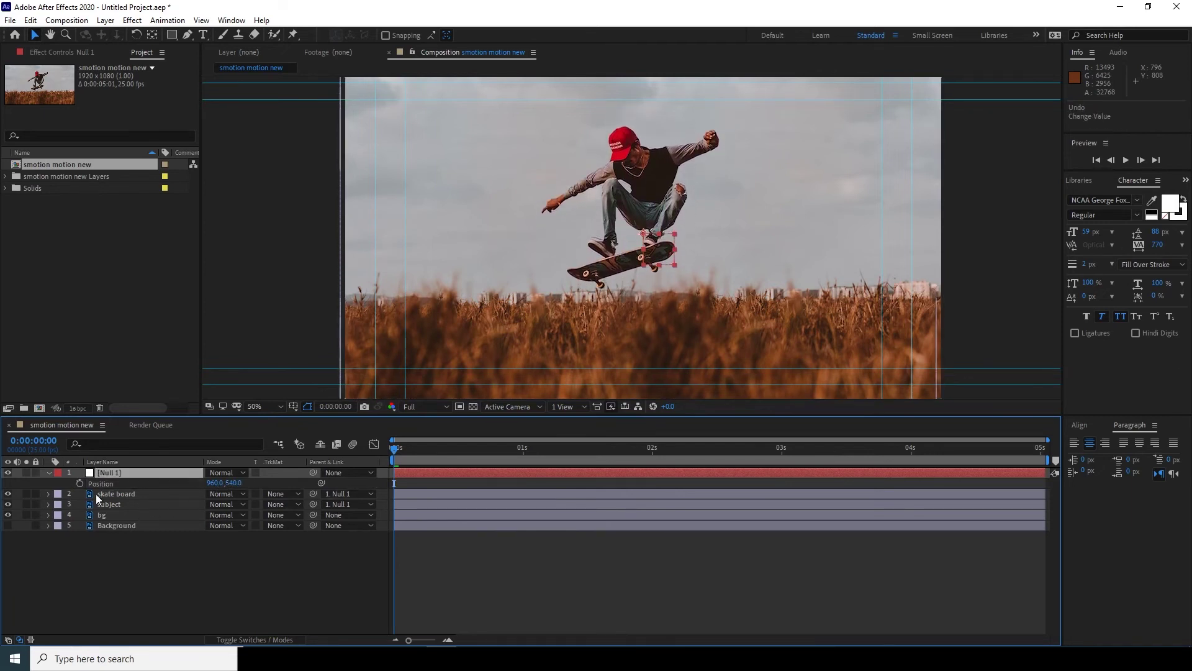
{"action": "left_click", "coordinate": [80, 483]}
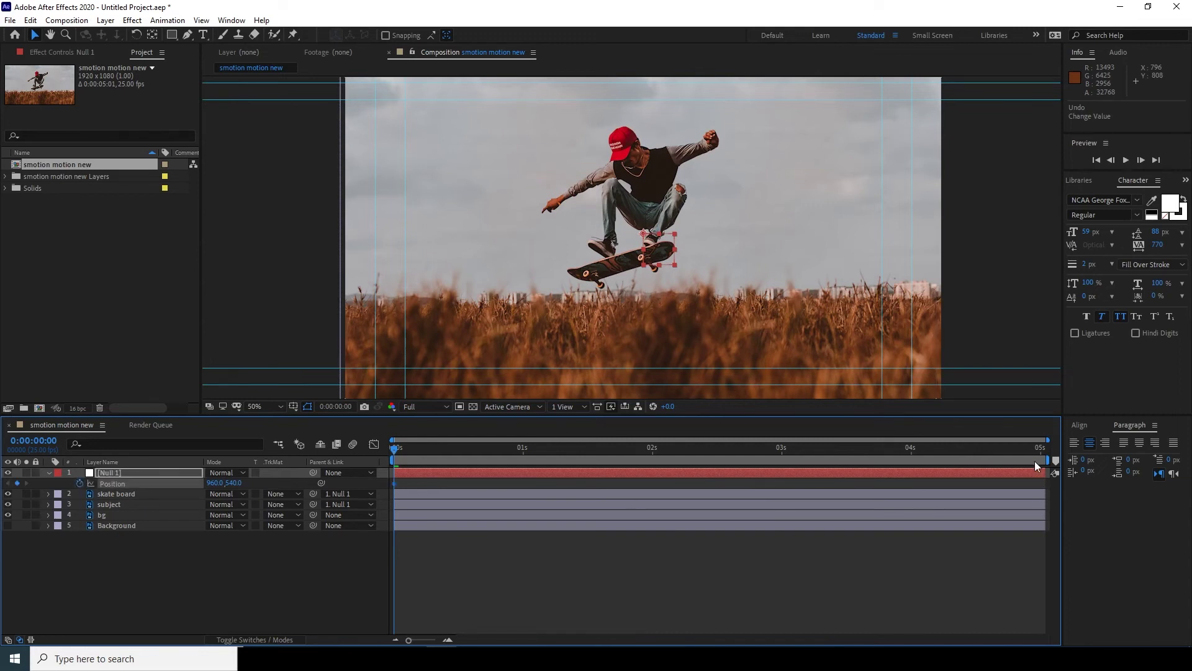
{"action": "left_click", "coordinate": [1048, 452]}
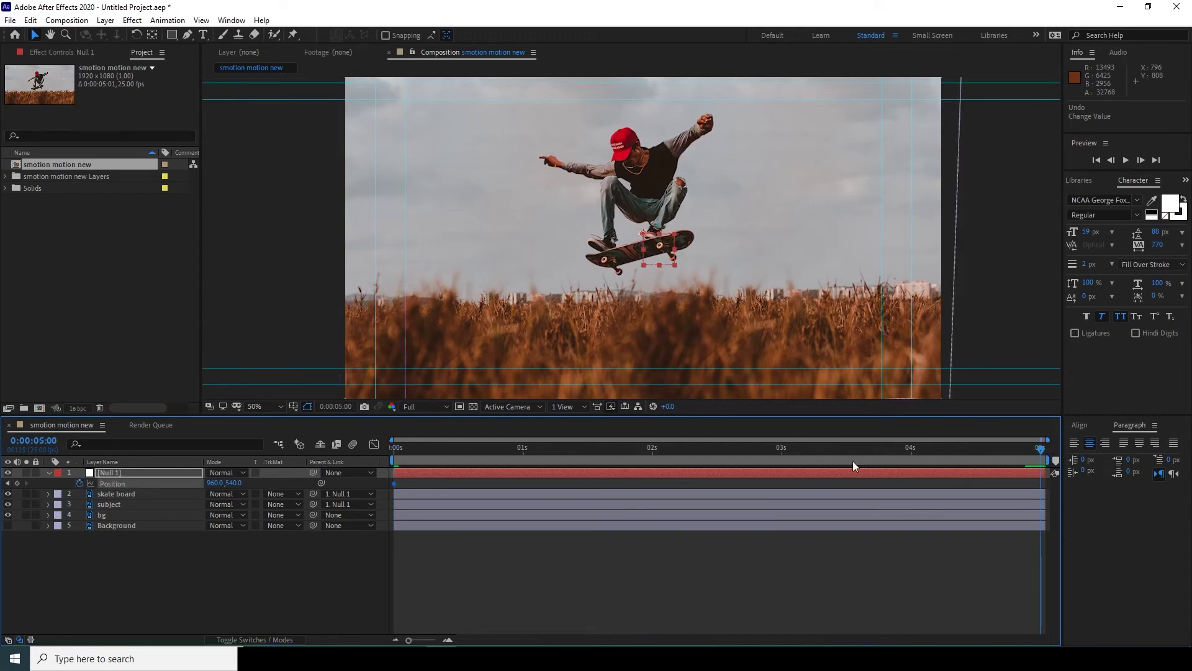
{"action": "left_click_drag", "start_coordinate": [225, 483], "coordinate": [239, 457]}
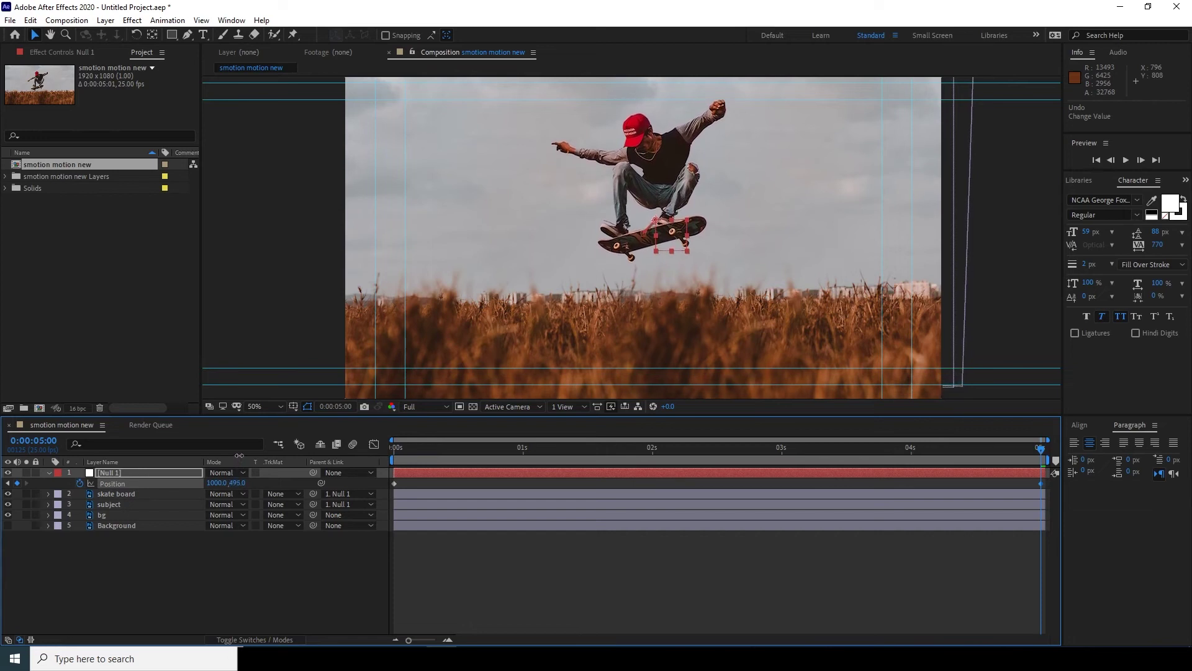
Return to the start and preview the null-driven movement of the skateboarder and board.
{"action": "left_click_drag", "start_coordinate": [624, 448], "coordinate": [387, 460]}
{"action": "left_click", "coordinate": [530, 580]}
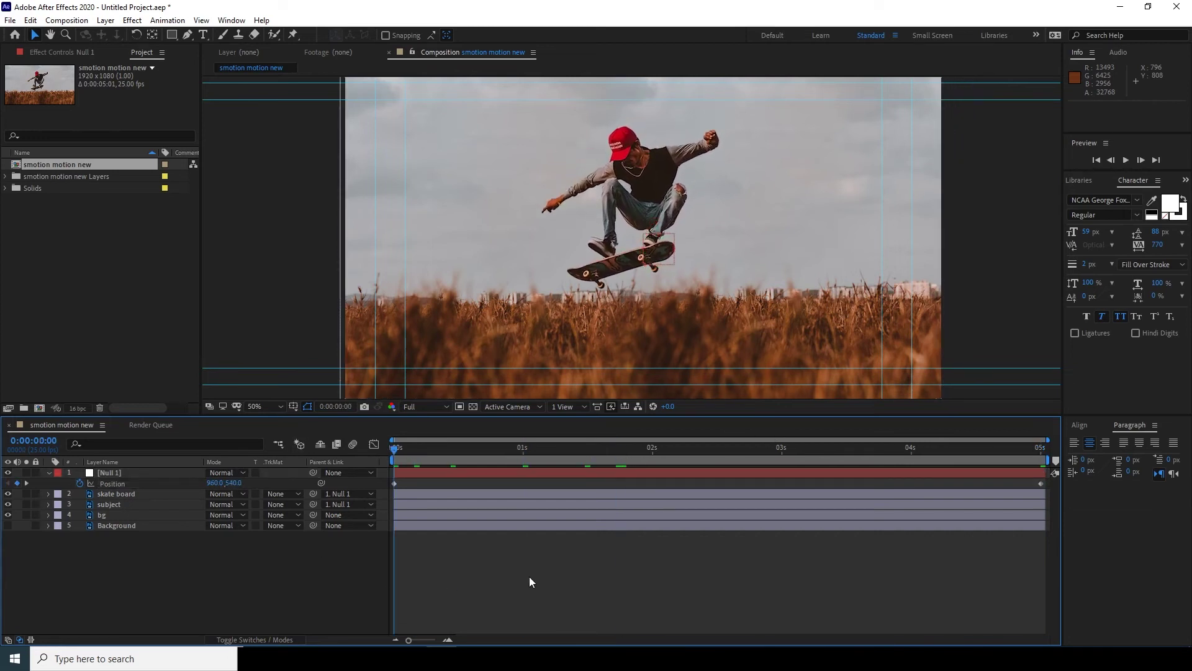
{"action": "key", "text": "space"}
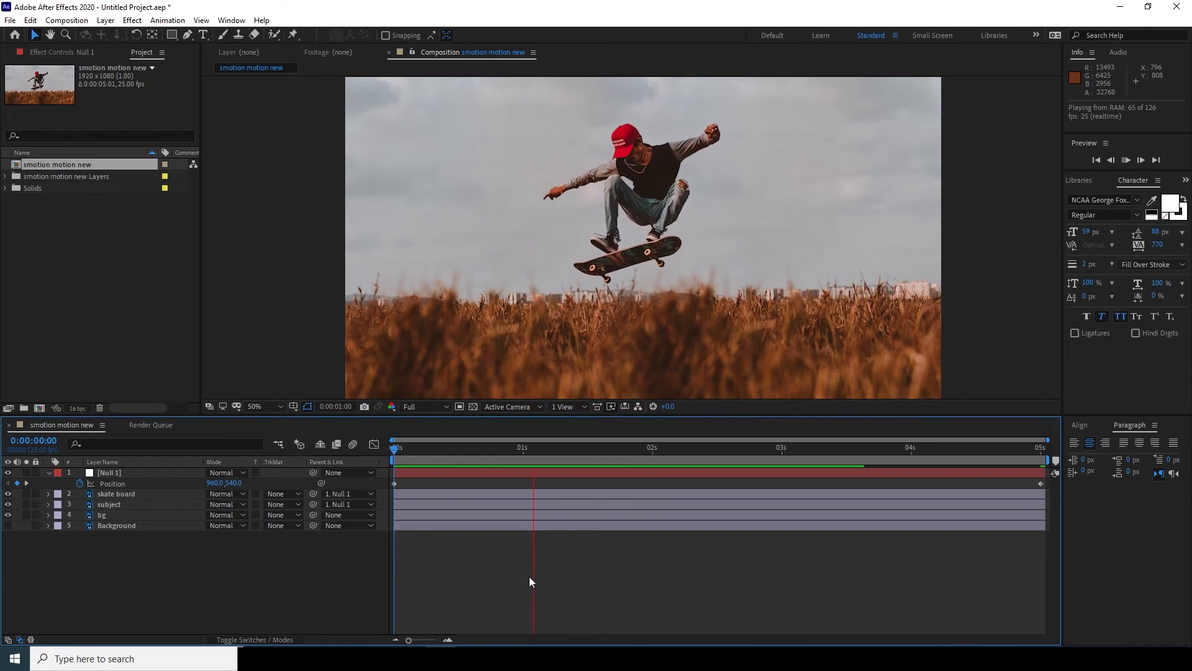
{"action": "key", "text": "space"}
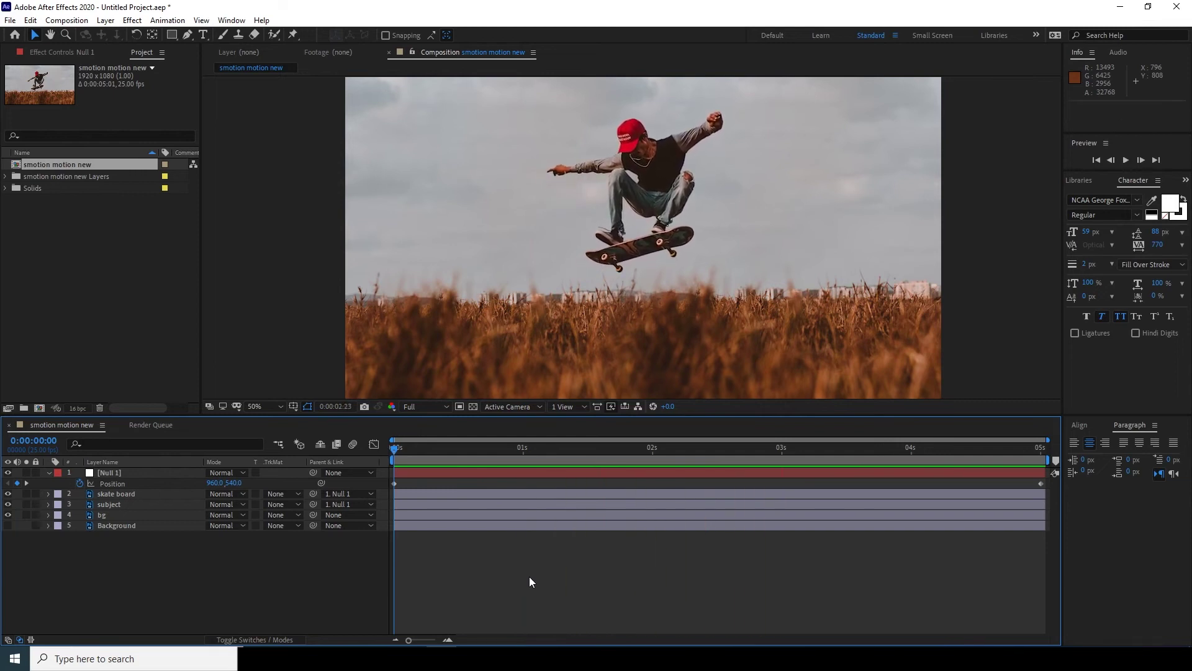
{"action": "key", "text": "space"}
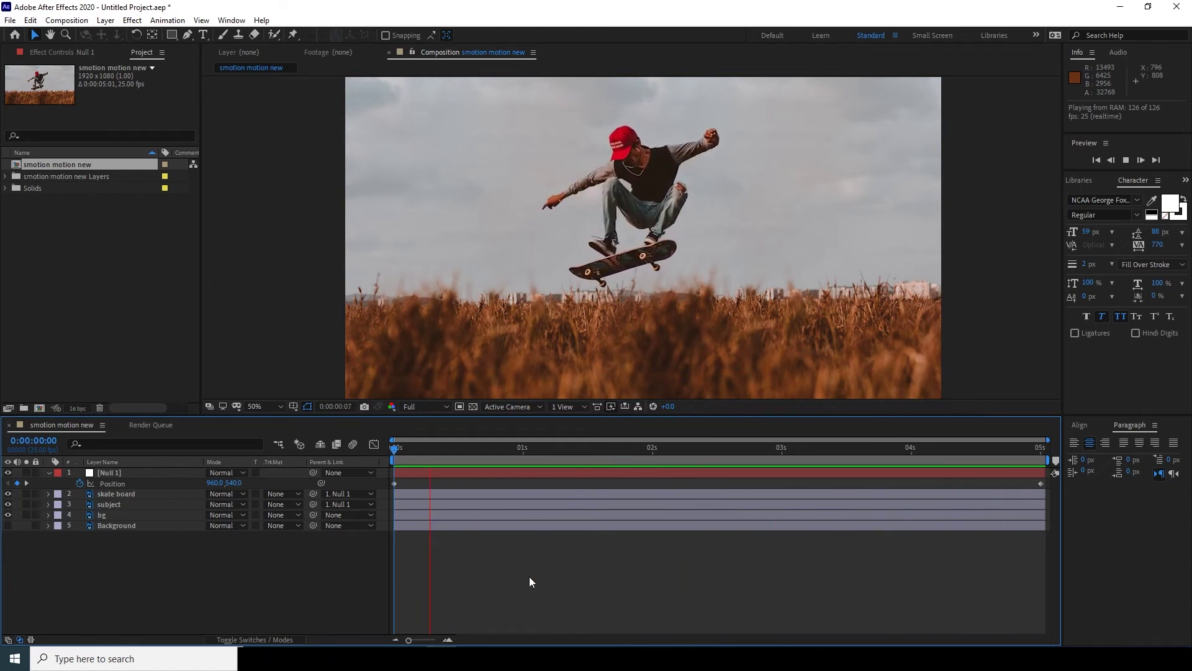
{"action": "key", "text": "space"}
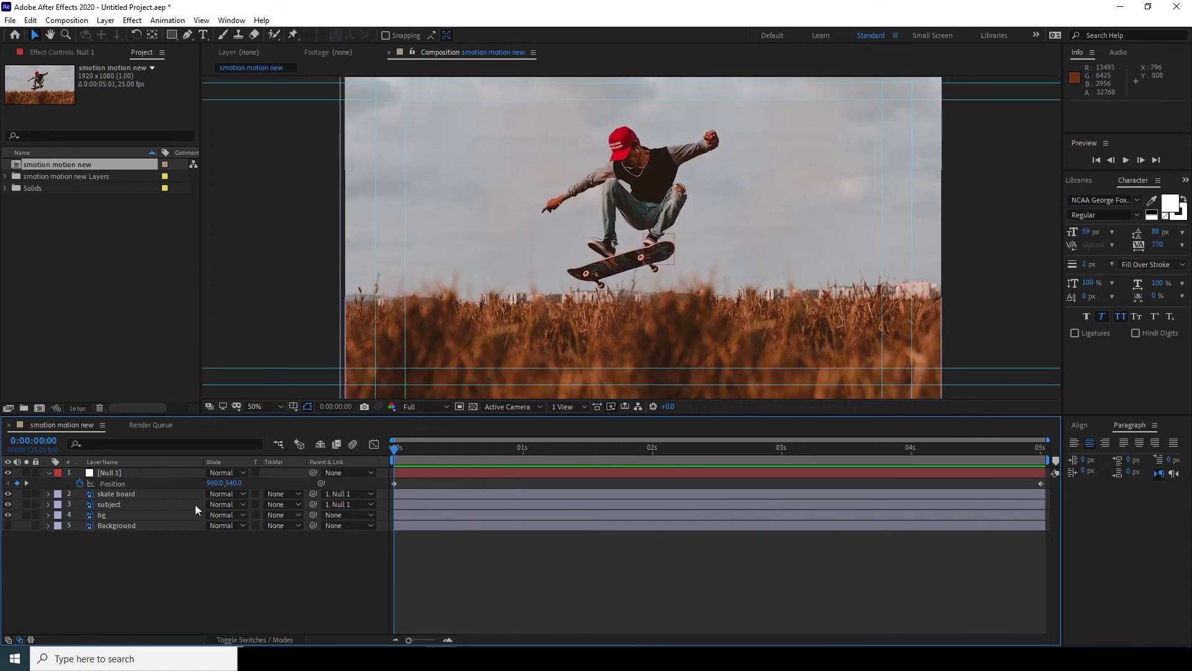
Apply Easy Ease to the null's Position keyframes, reveal the skate board's keyframes and ease its Rotation keyframes.
{"action": "left_click", "coordinate": [126, 483]}
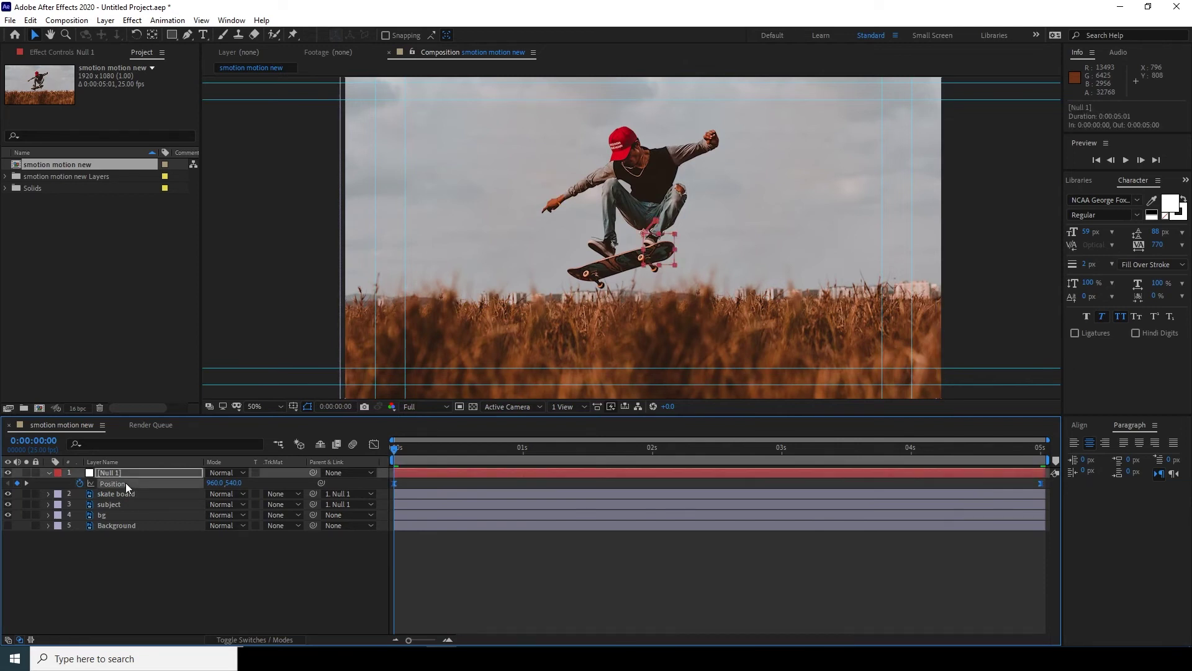
{"action": "left_click", "coordinate": [128, 494]}
{"action": "key", "text": "u"}
Preview the composition with the eased keyframes.
{"action": "key", "text": "space"}
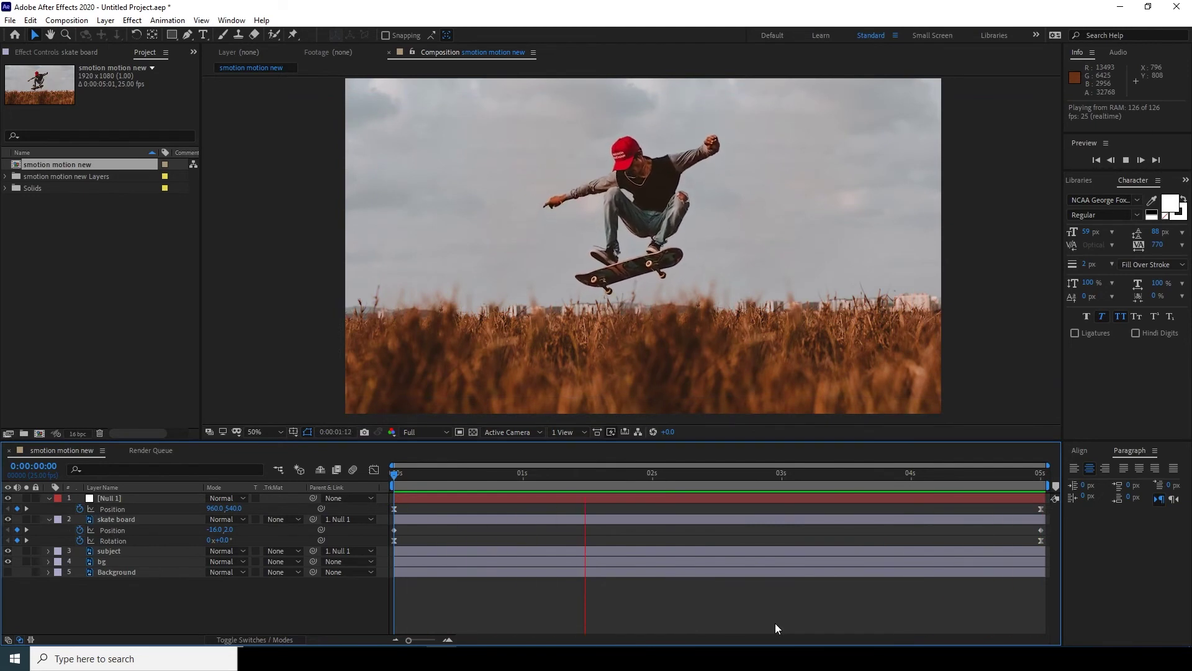
{"action": "key", "text": "space"}
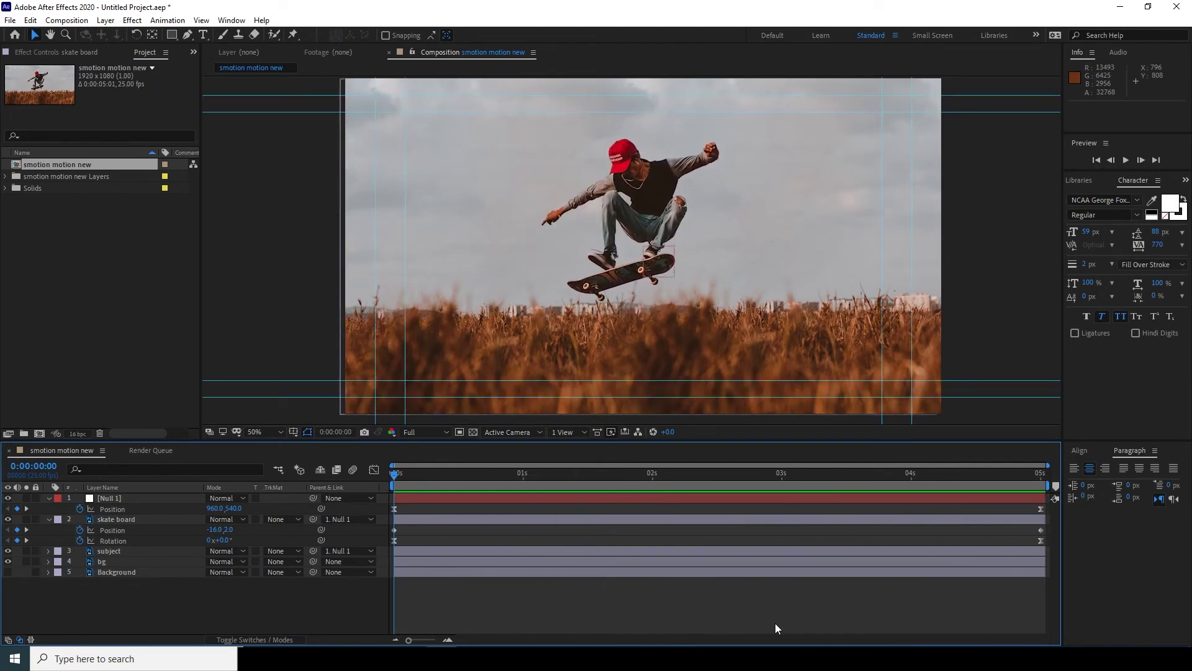
{"action": "key", "text": "space"}
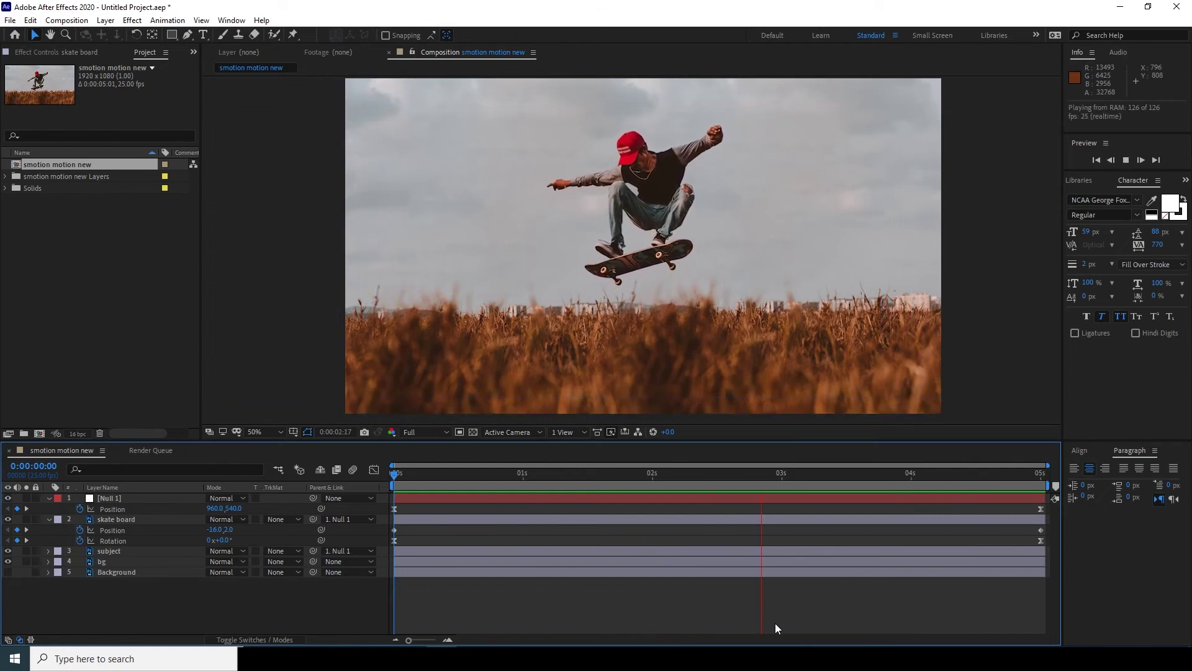
{"action": "key", "text": "space"}
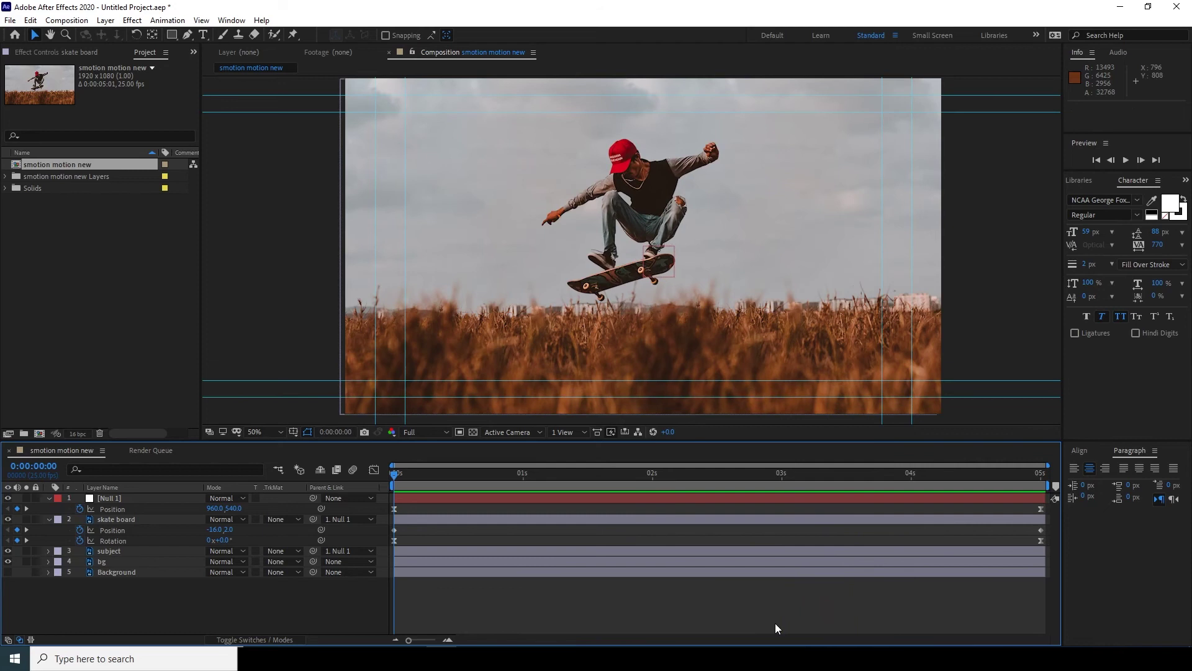
Find the CC Lens effect and apply it to the bg layer.
{"action": "left_click", "coordinate": [101, 561]}
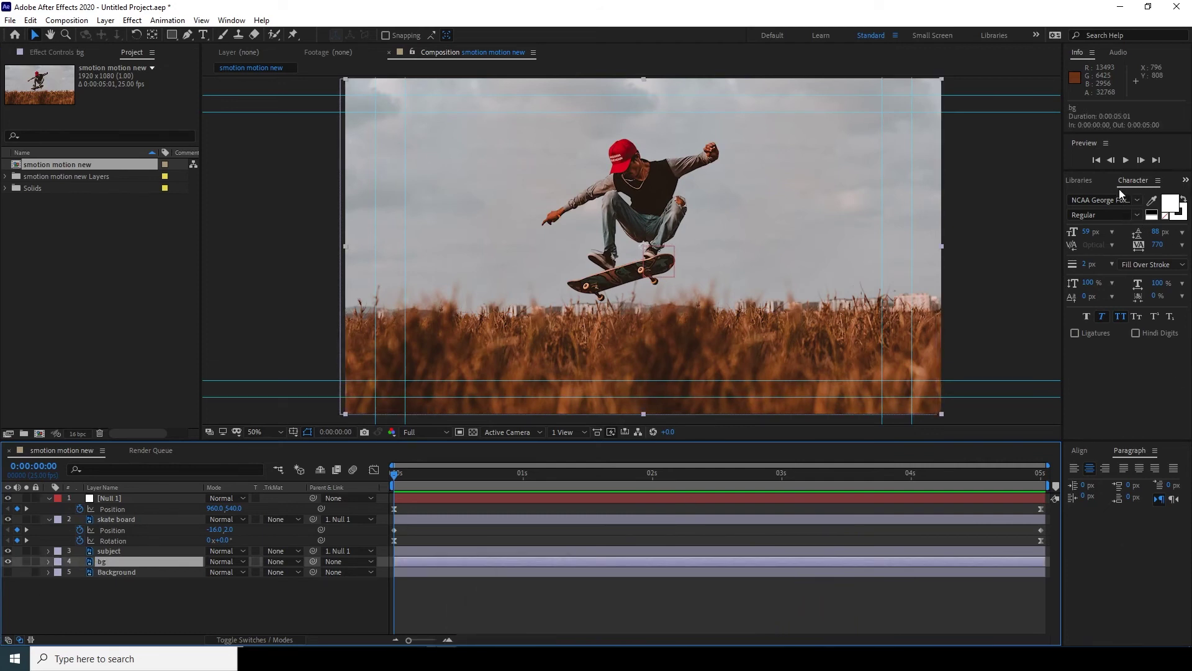
{"action": "left_click", "coordinate": [1185, 180]}
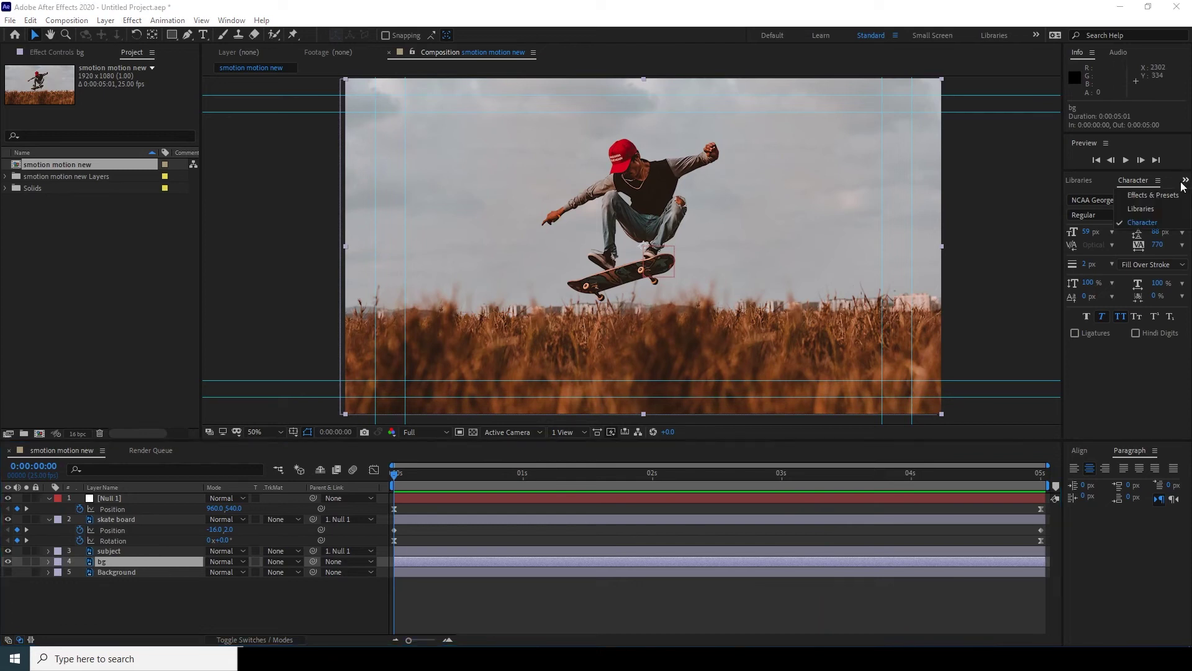
{"action": "left_click", "coordinate": [1148, 196]}
{"action": "left_click", "coordinate": [1111, 197]}
{"action": "type", "text": "cc le"}
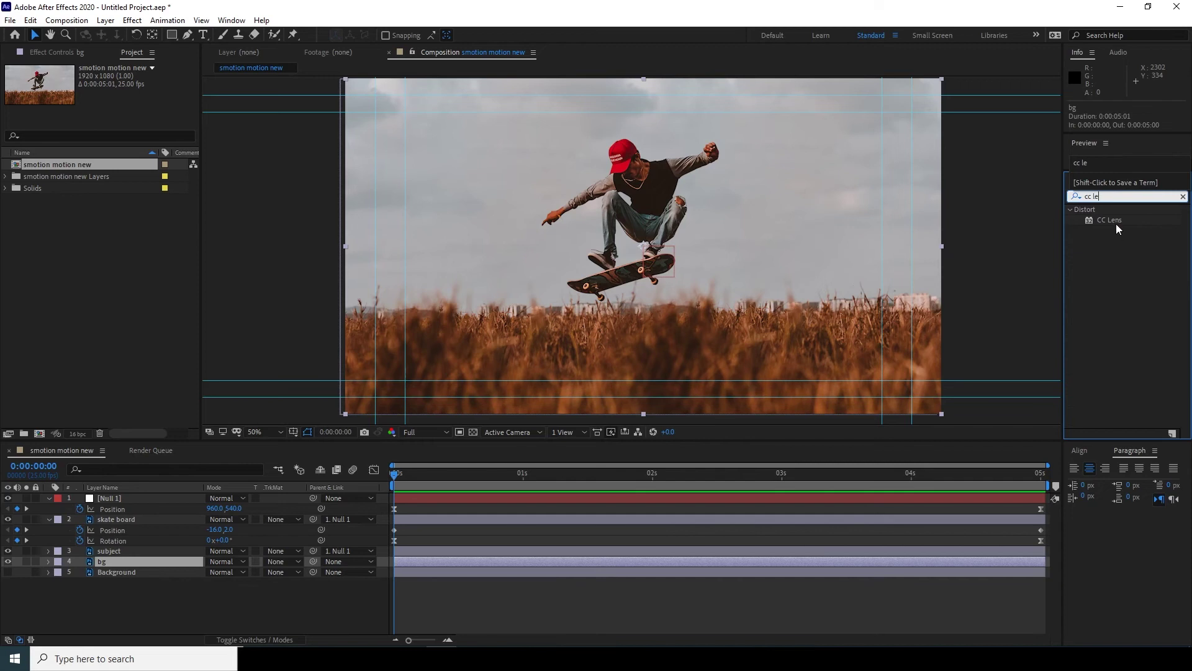
{"action": "left_click_drag", "start_coordinate": [1116, 224], "coordinate": [127, 565]}
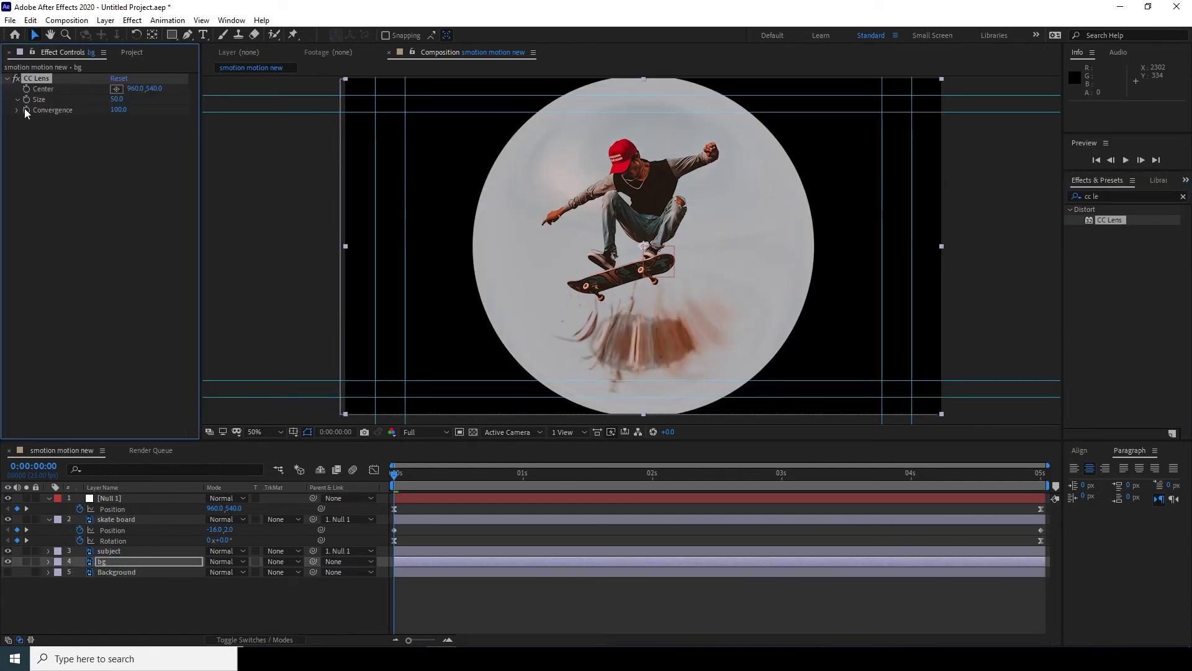
Set the CC Lens Size to 100 and its Convergence to 6.6.
{"action": "left_click_drag", "start_coordinate": [104, 118], "coordinate": [180, 122]}
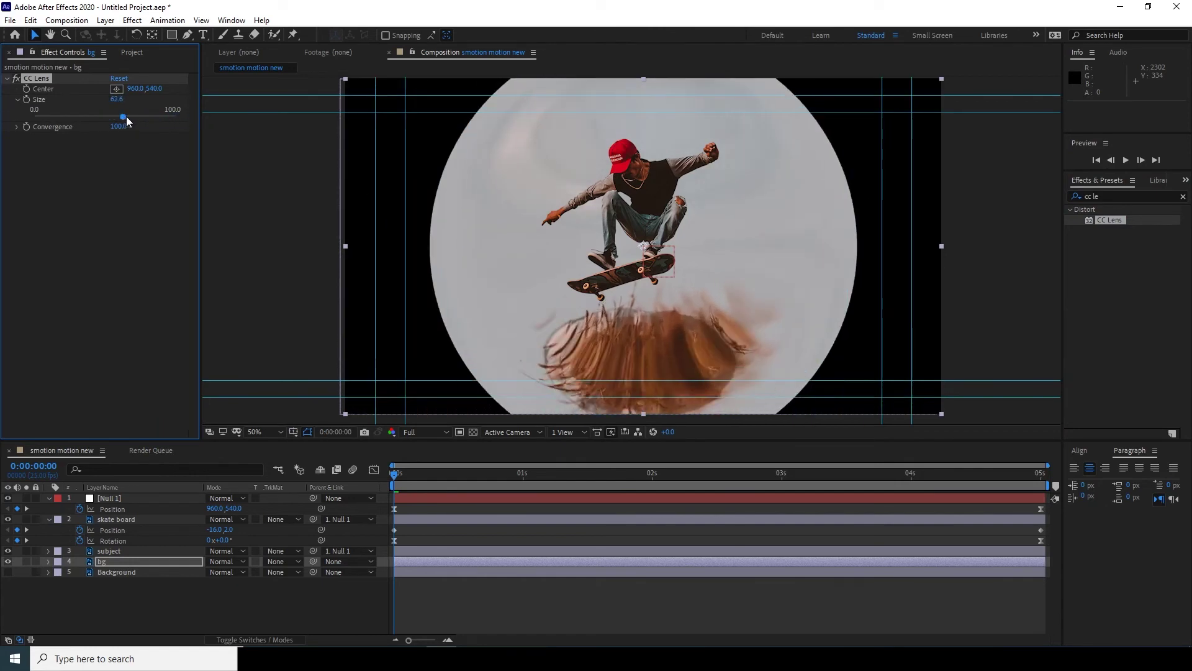
{"action": "left_click", "coordinate": [18, 128]}
{"action": "left_click_drag", "start_coordinate": [167, 146], "coordinate": [111, 152]}
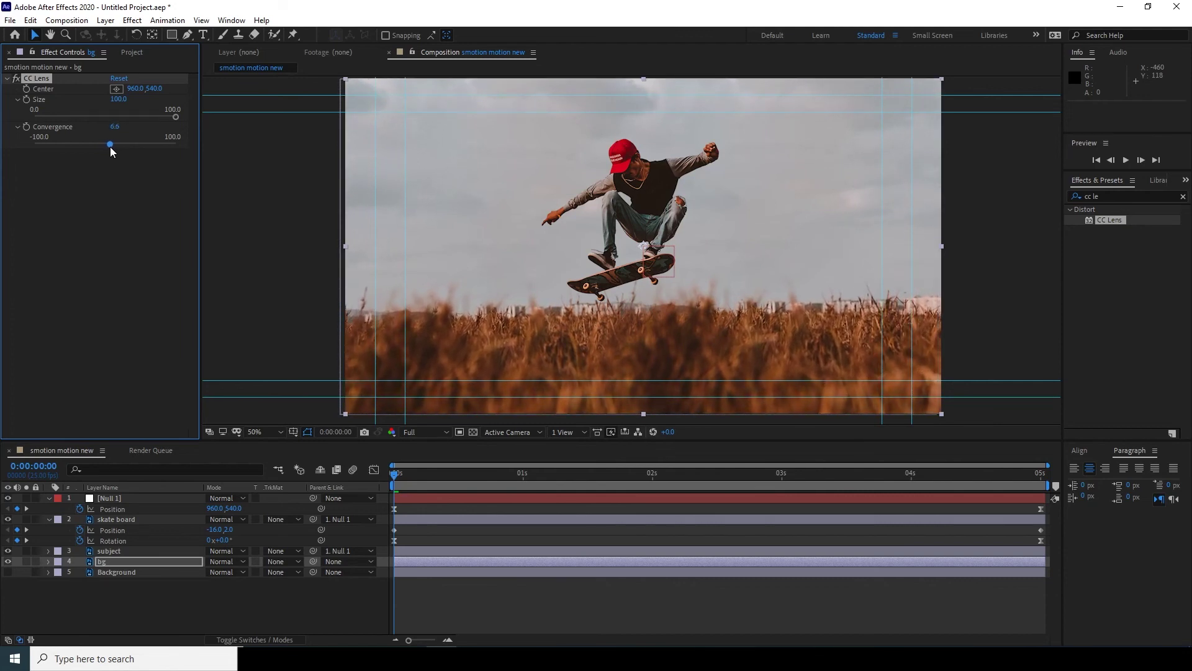
Keyframe the CC Lens Convergence at 0:00:00:00 and raise it to 16.3 at 0:00:05:00.
{"action": "left_click", "coordinate": [27, 126]}
{"action": "left_click_drag", "start_coordinate": [1016, 486], "coordinate": [1043, 485]}
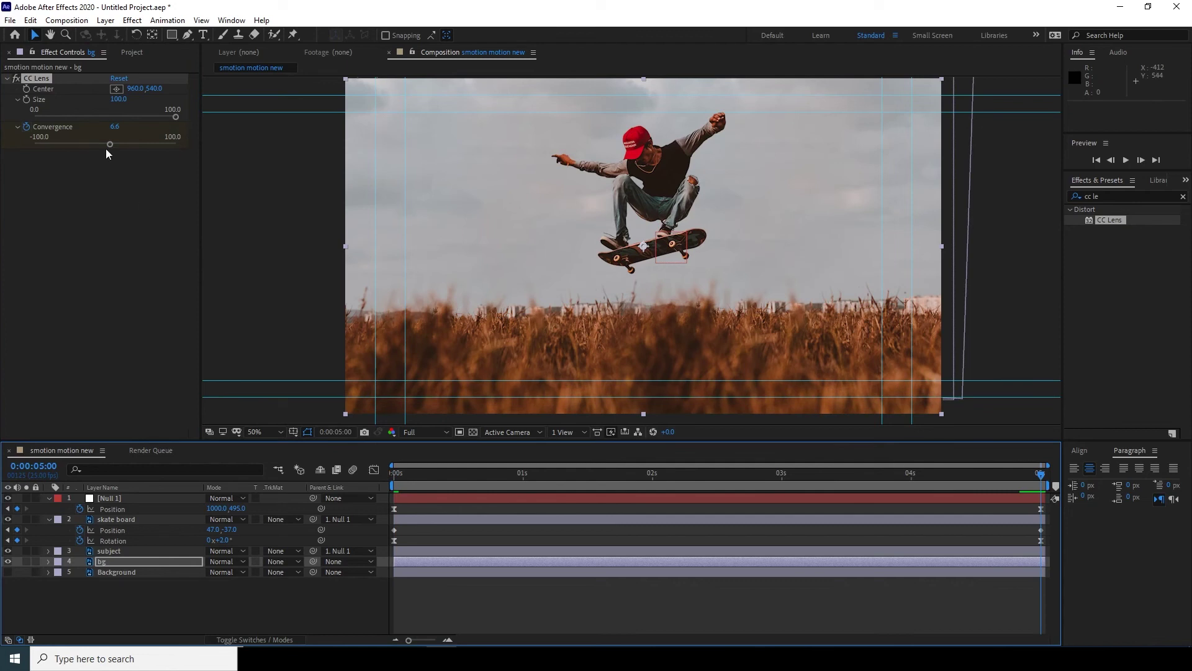
{"action": "left_click_drag", "start_coordinate": [109, 149], "coordinate": [117, 149]}
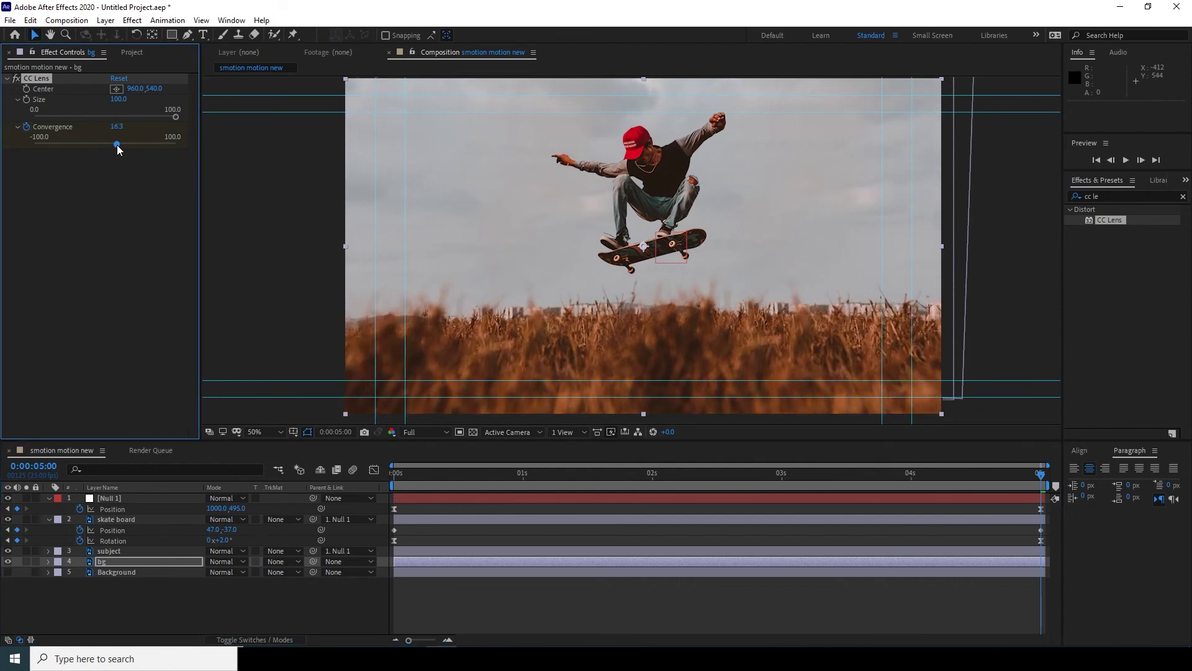
Return to the start and preview the background's lens distortion with the skateboarder animation.
{"action": "left_click", "coordinate": [541, 620]}
{"action": "key", "text": "Home"}
{"action": "key", "text": "ctrl+z"}
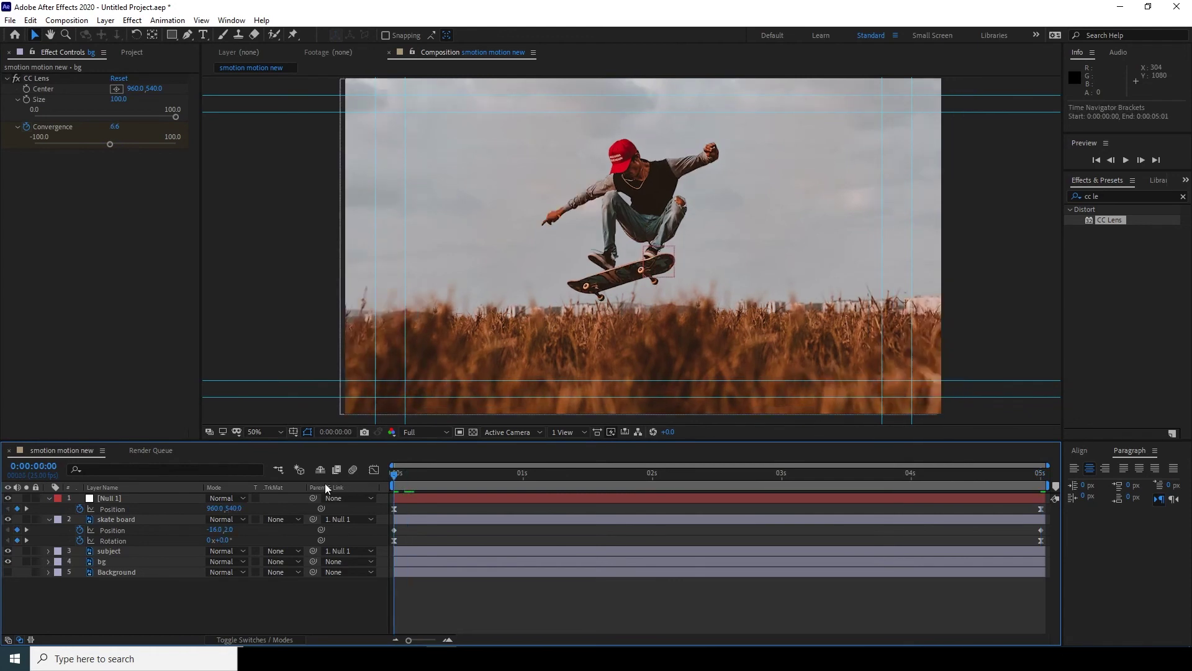
{"action": "key", "text": "space"}
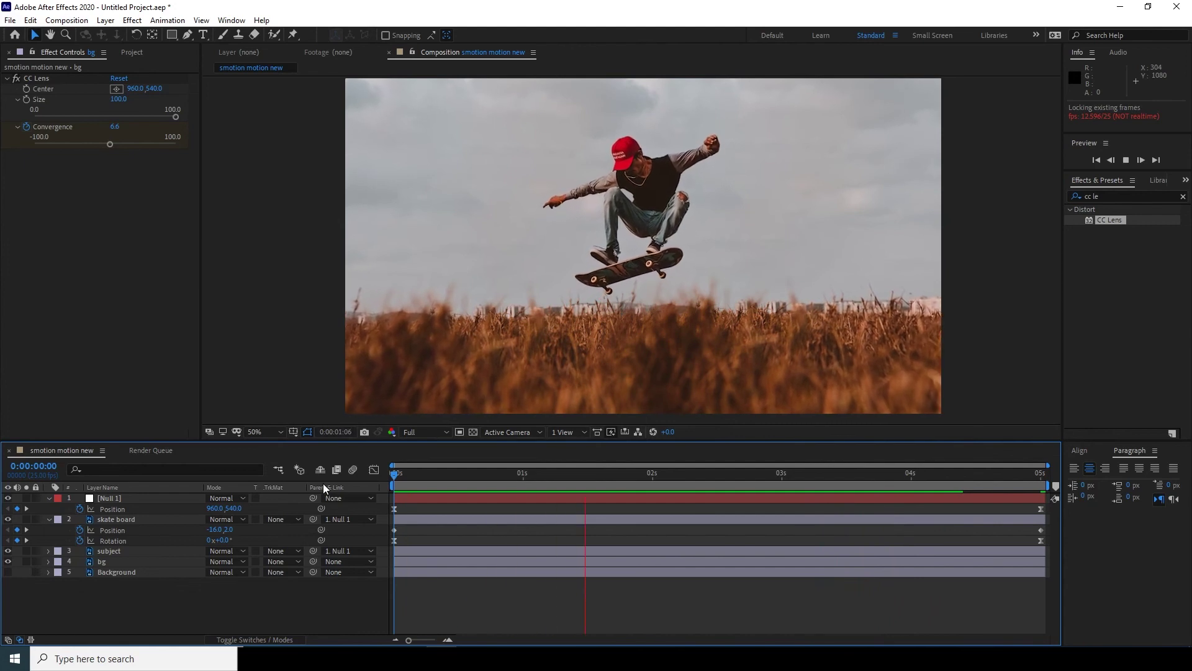
{"action": "key", "text": "space"}
Show the bg layer's Scale and set a starting keyframe for it at 0:00:00:00.
{"action": "left_click", "coordinate": [117, 562]}
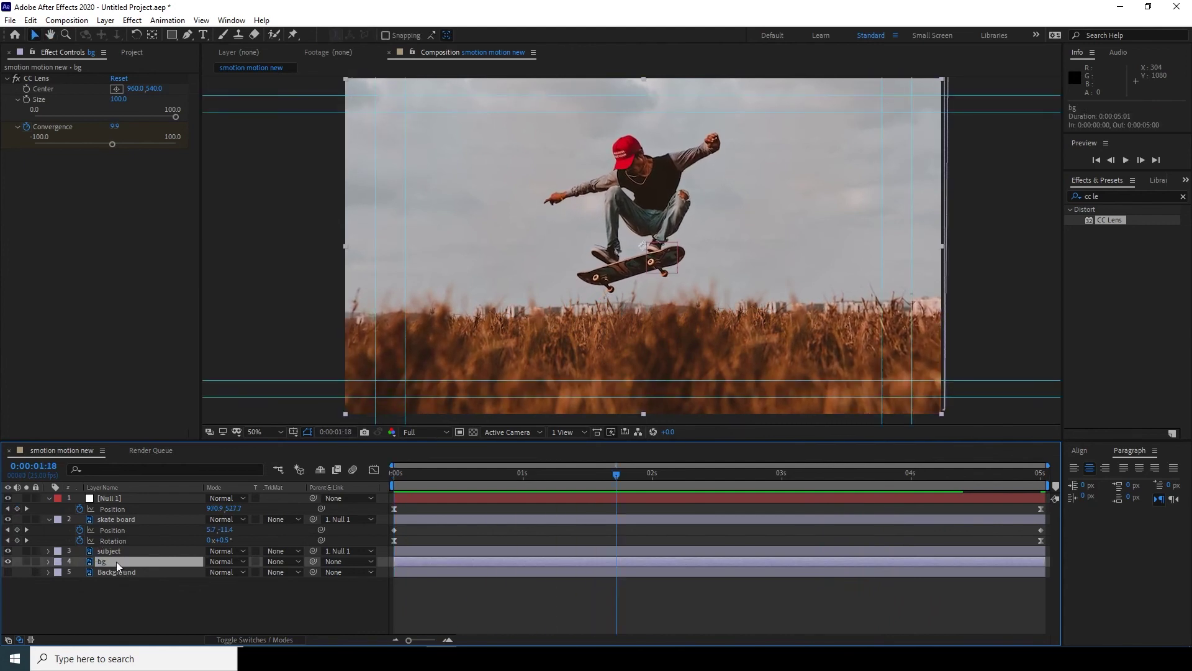
{"action": "key", "text": "Home"}
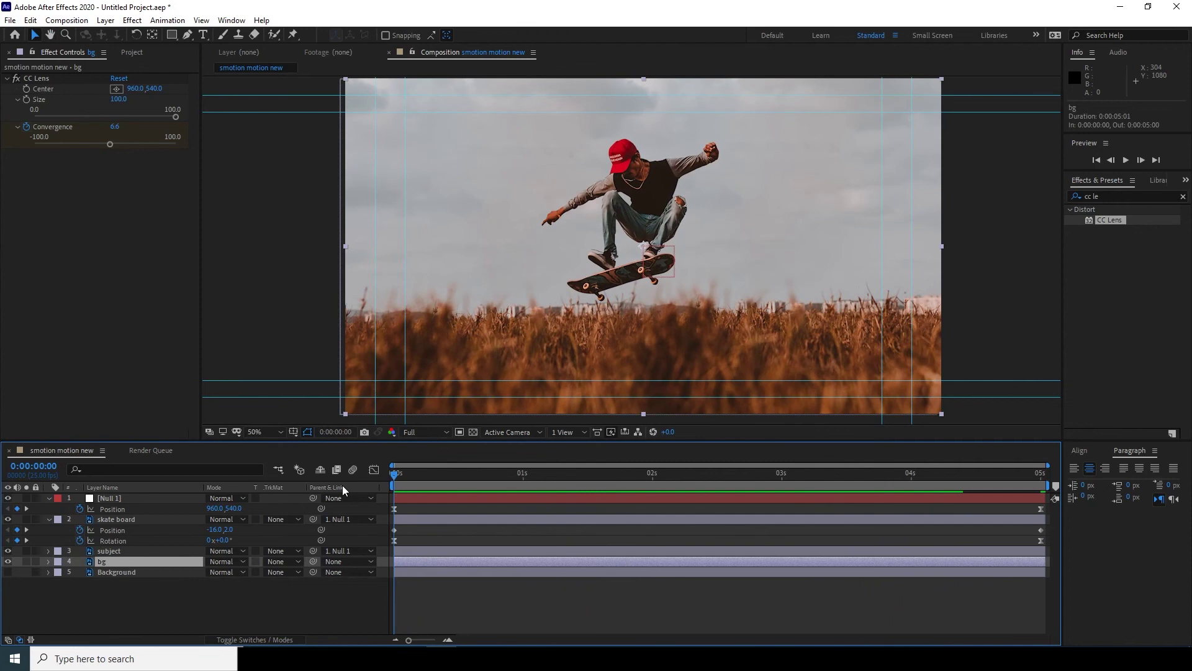
{"action": "key", "text": "s"}
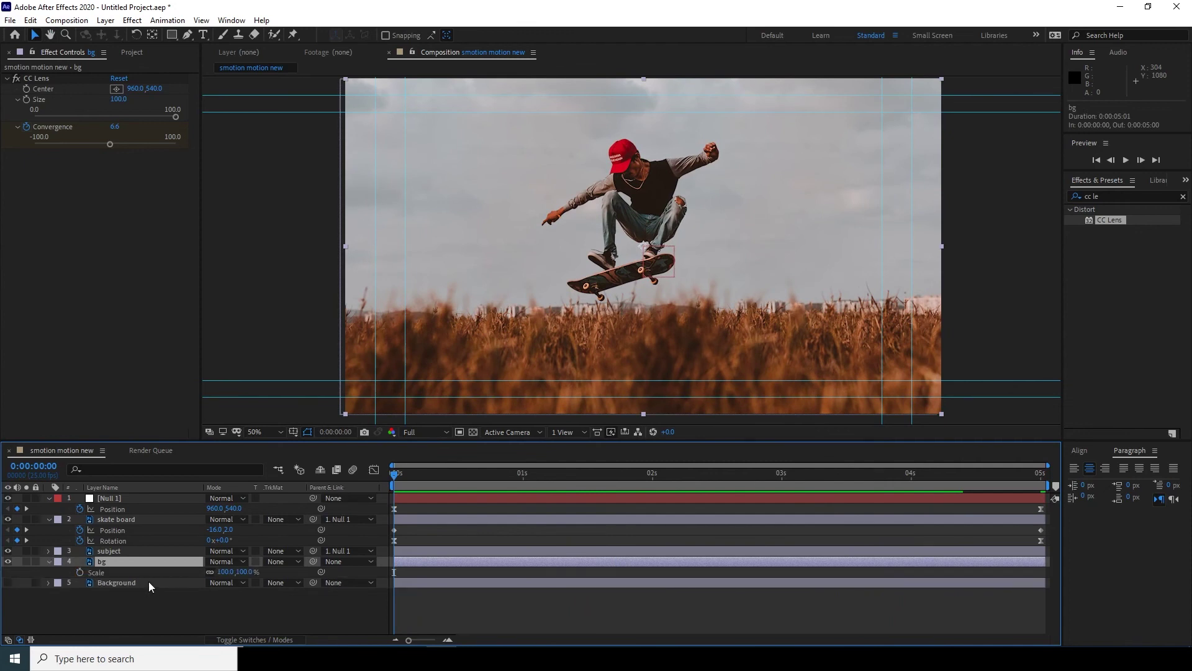
{"action": "left_click", "coordinate": [79, 572]}
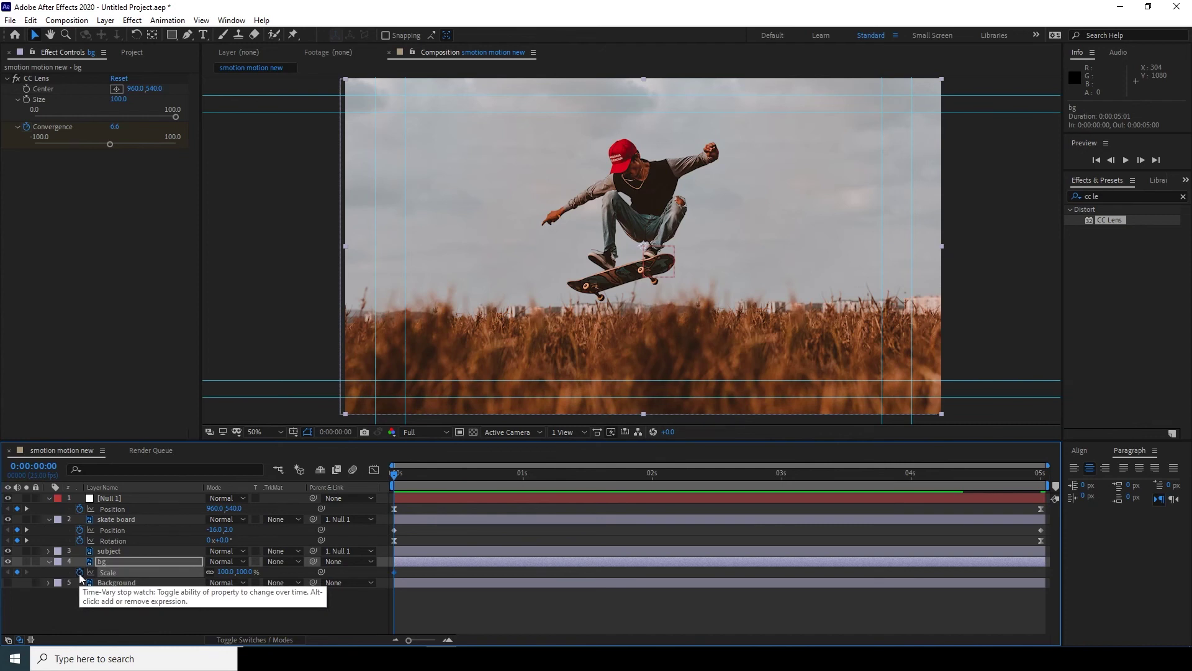
At 0:00:05:00, set the bg layer's Scale to 108%, after trying 115%.
{"action": "left_click", "coordinate": [1051, 484]}
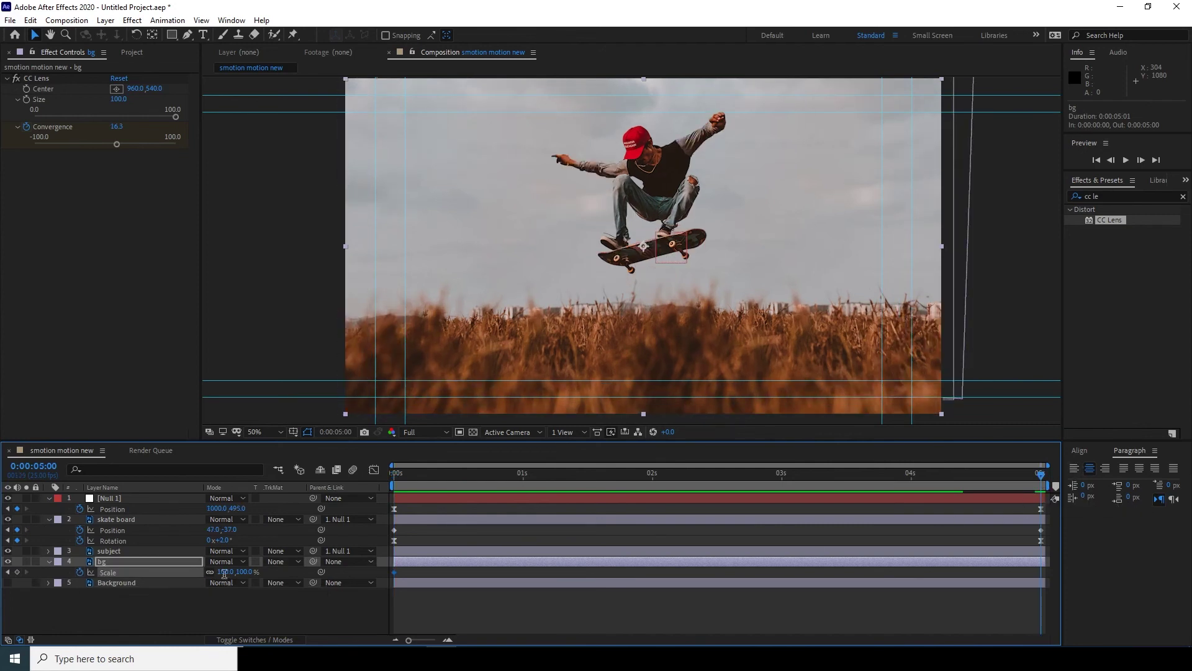
{"action": "left_click", "coordinate": [225, 572]}
{"action": "type", "text": "115"}
{"action": "key", "text": "Return"}
{"action": "type", "text": "108"}
{"action": "key", "text": "Return"}
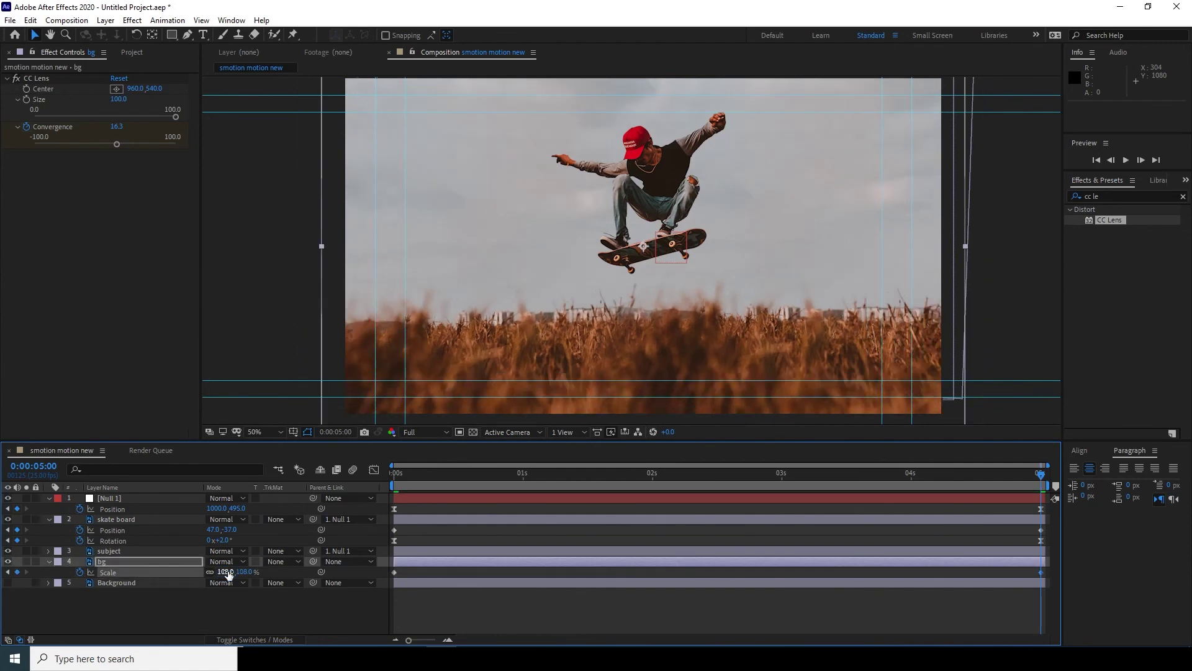
Preview the composition with the bg layer's Scale animation, stopping playback near the end.
{"action": "key", "text": "space"}
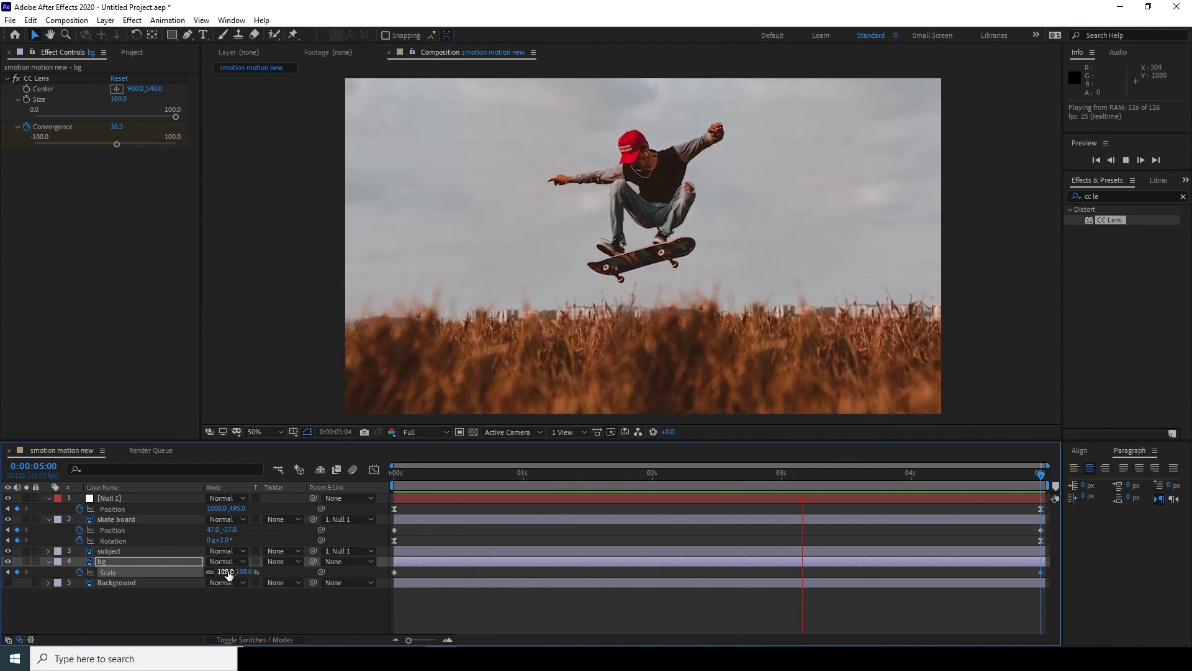
{"action": "key", "text": "space"}
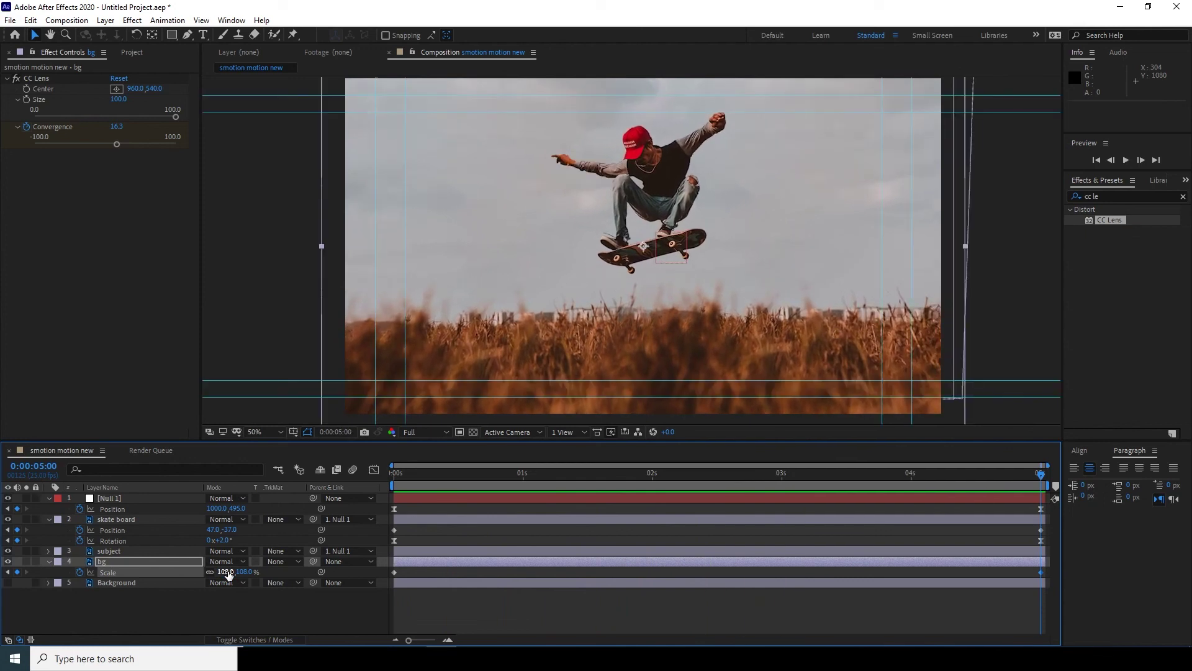
Show the Null 1 layer's Scale and set a starting keyframe for it at 0:00:00:00.
{"action": "left_click", "coordinate": [112, 502]}
{"action": "key", "text": "s"}
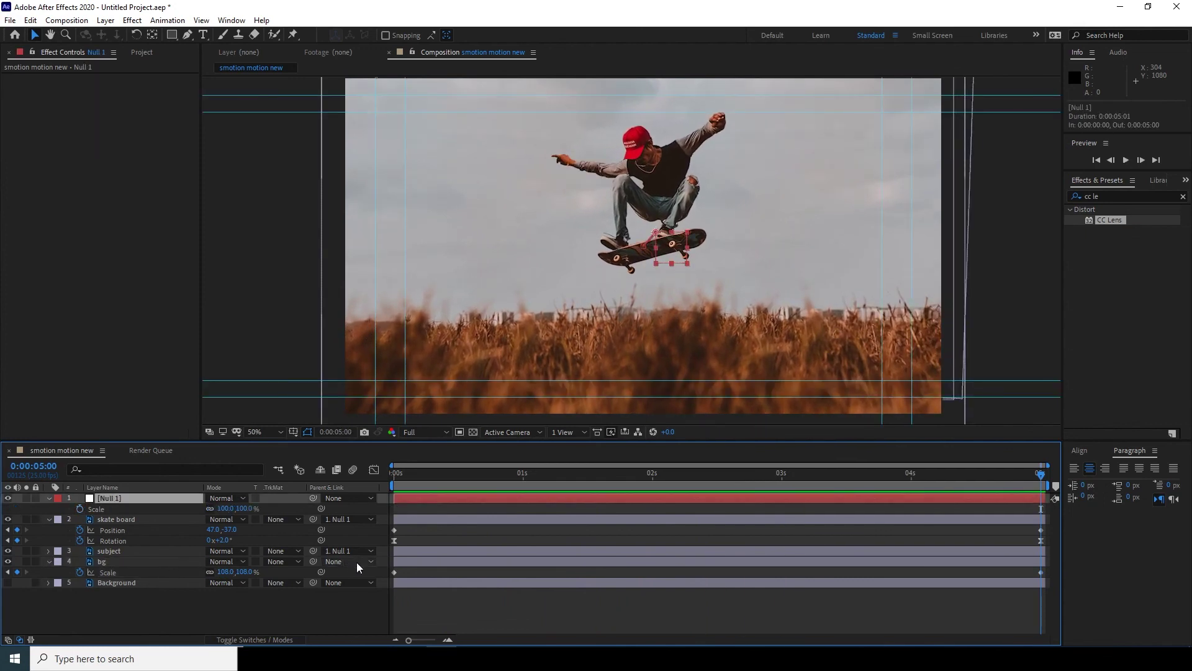
{"action": "key", "text": "Home"}
{"action": "left_click", "coordinate": [79, 508]}
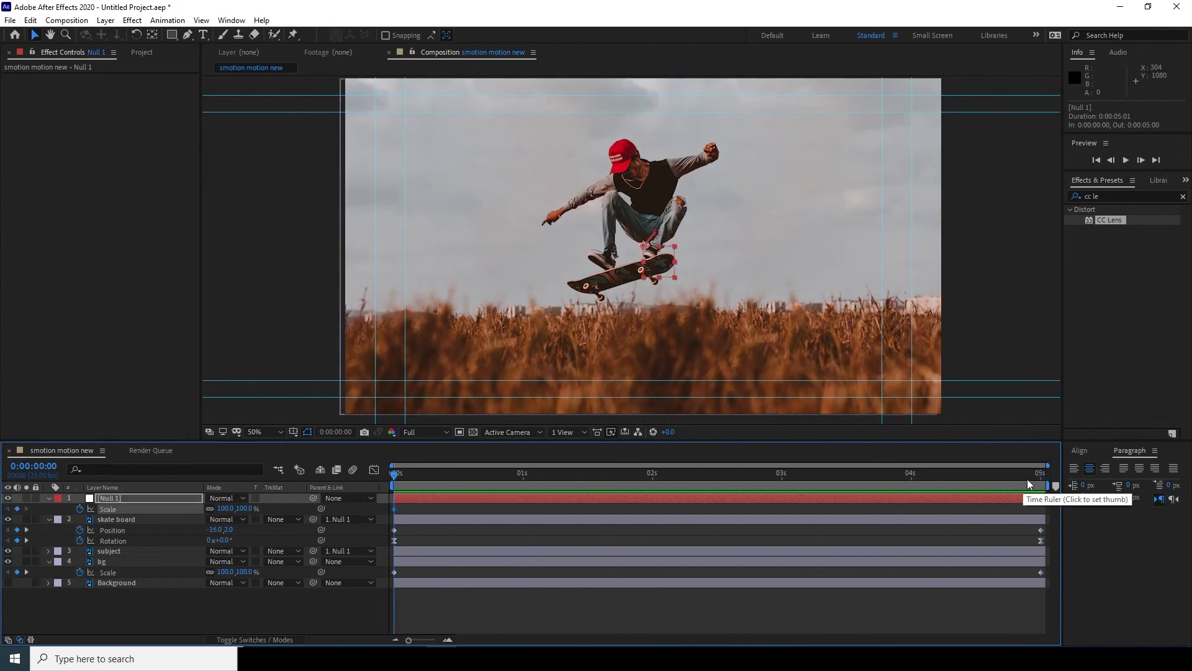
At 0:00:05:00, set the Null 1 layer's Scale to 110% and preview the resulting animation.
{"action": "key", "text": "End"}
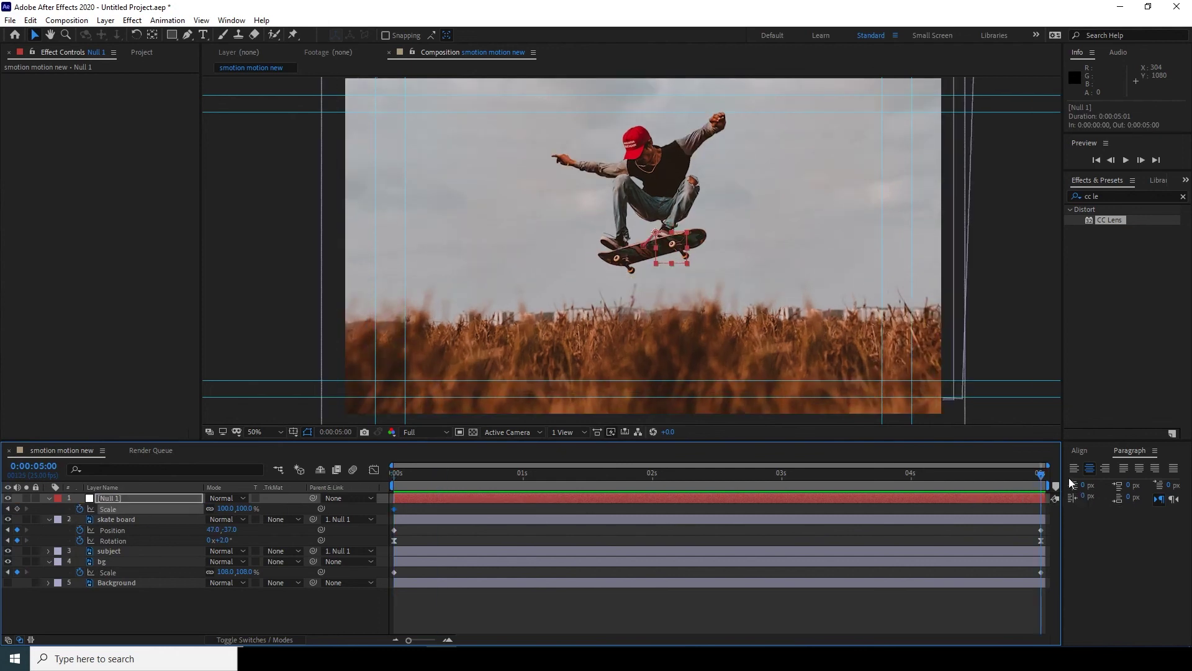
{"action": "left_click", "coordinate": [226, 508]}
{"action": "type", "text": "10"}
{"action": "key", "text": "Return"}
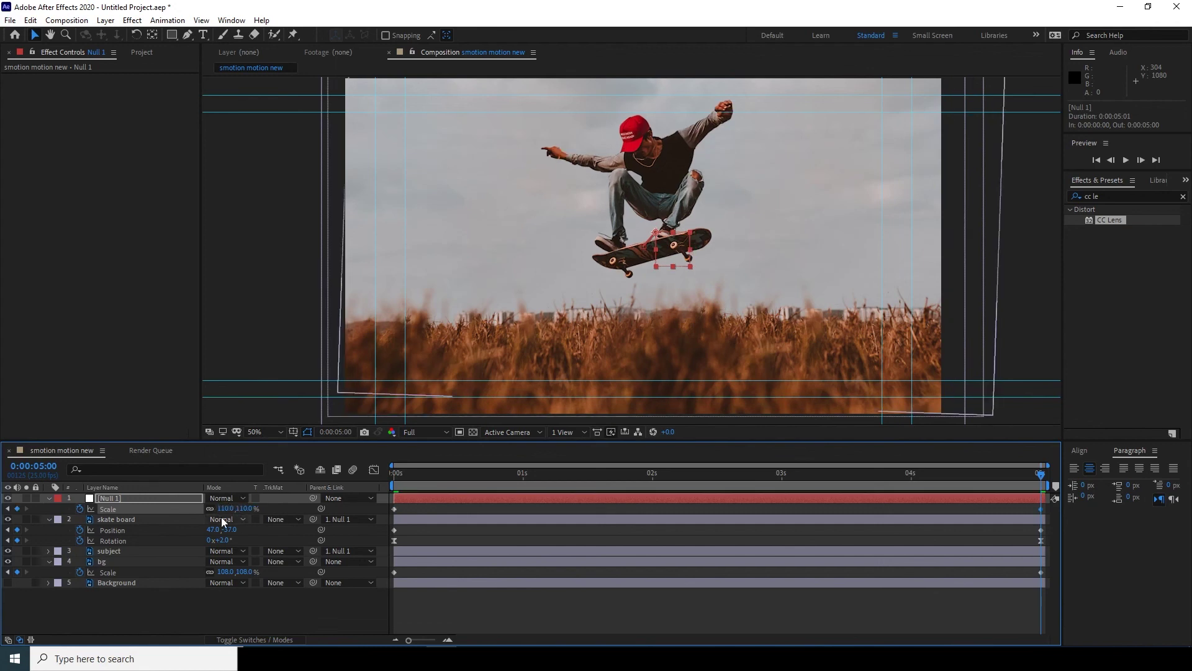
{"action": "key", "text": "space"}
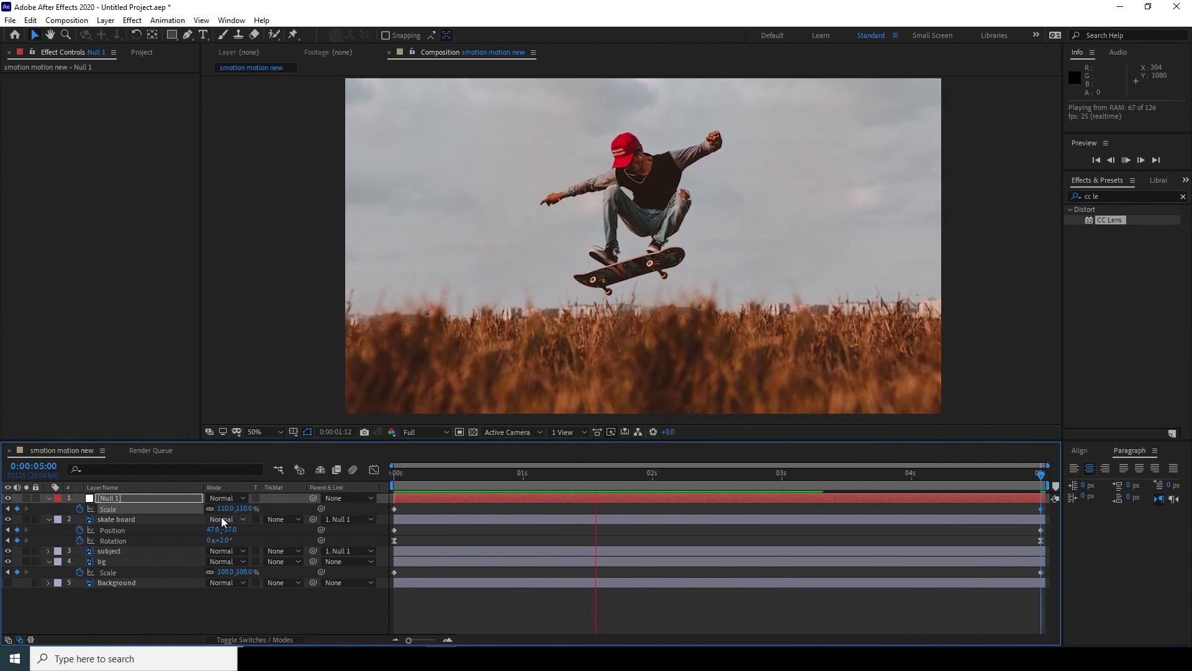